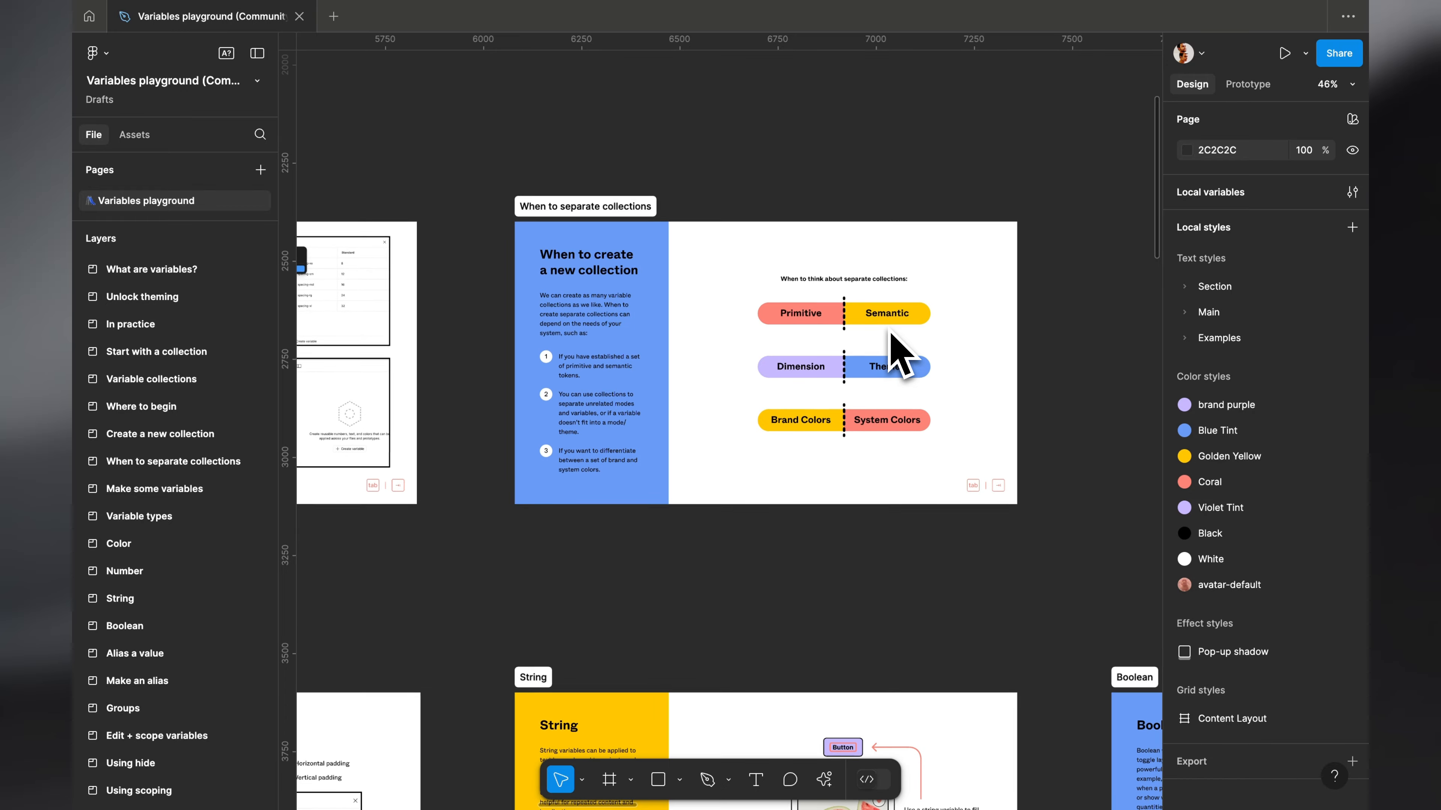
Find the Variable types frame and examine its explanation and the Color, Number, String and Boolean examples.
scroll(889, 338, down, 10)
scroll(563, 349, up, 5)
scroll(563, 349, up, 5)
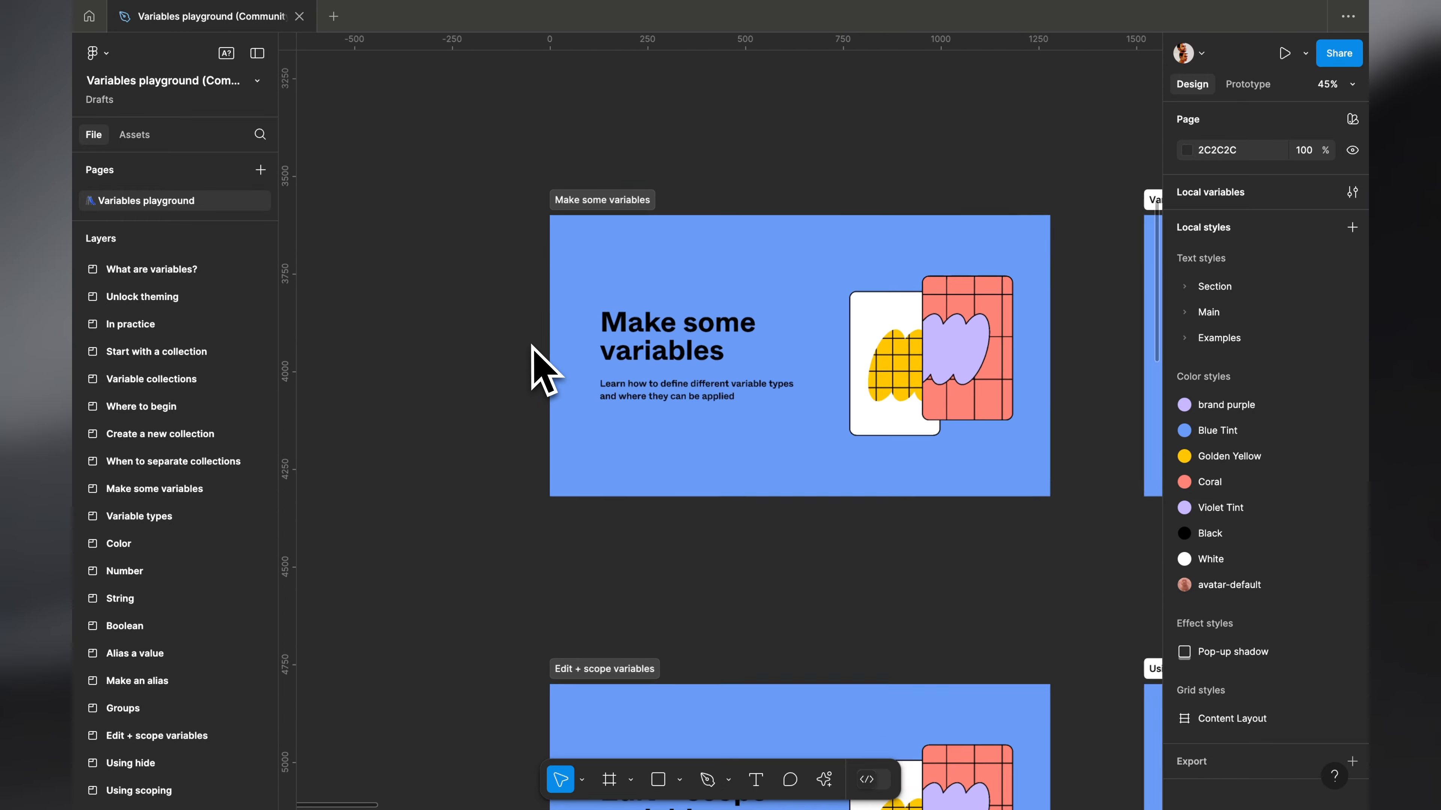
scroll(533, 363, right, 10)
scroll(542, 368, up, 5)
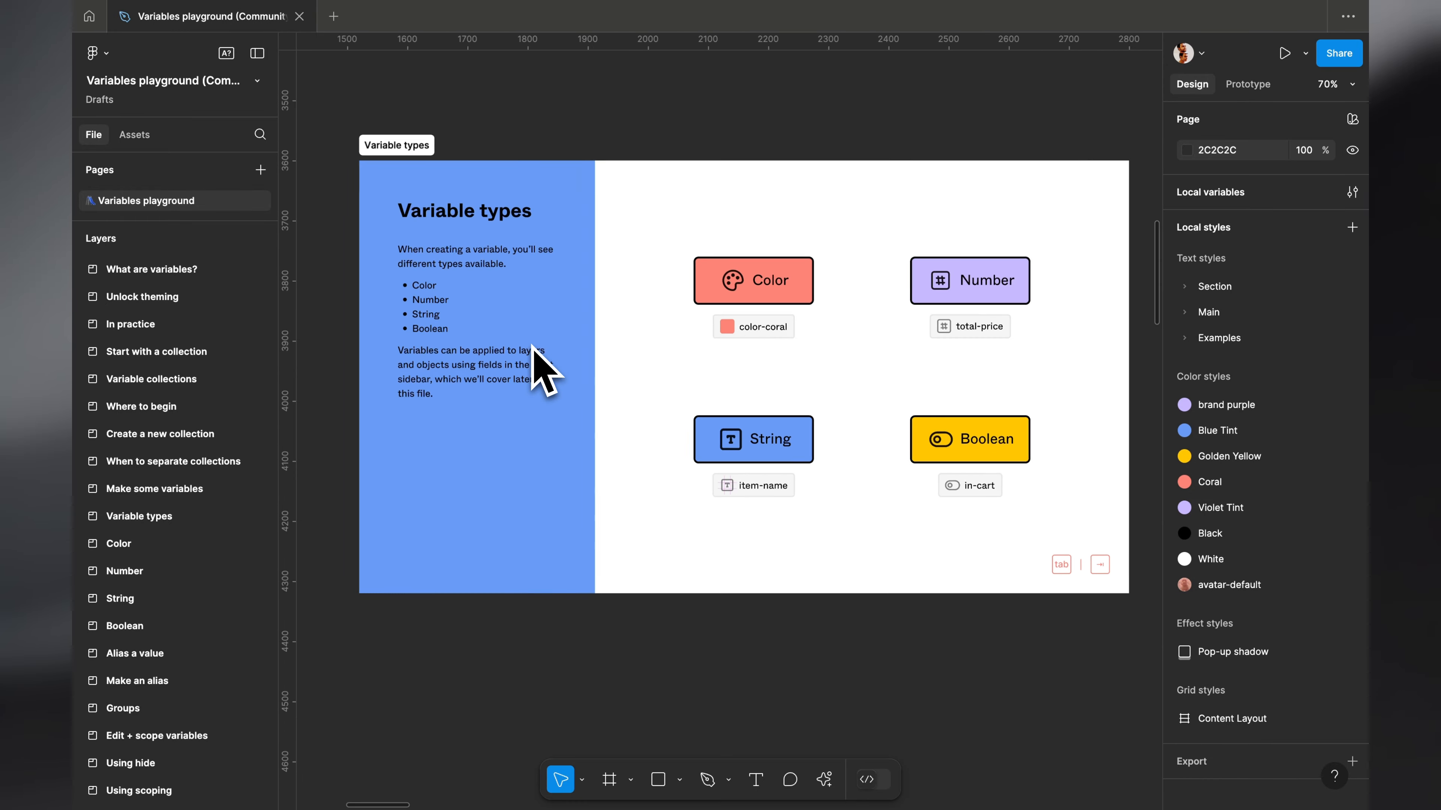
scroll(533, 348, right, 1)
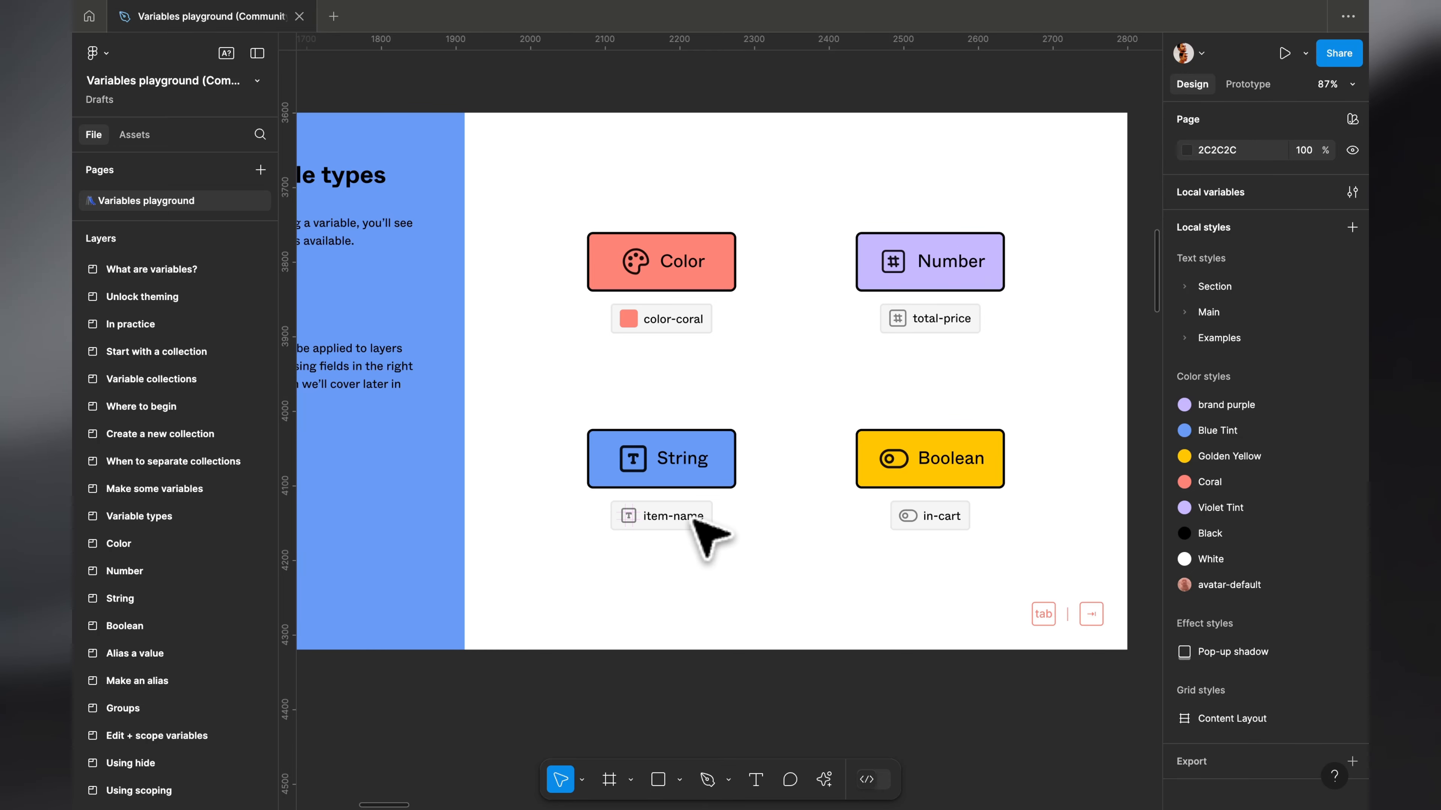
scroll(709, 536, left, 2)
scroll(711, 531, up, 6)
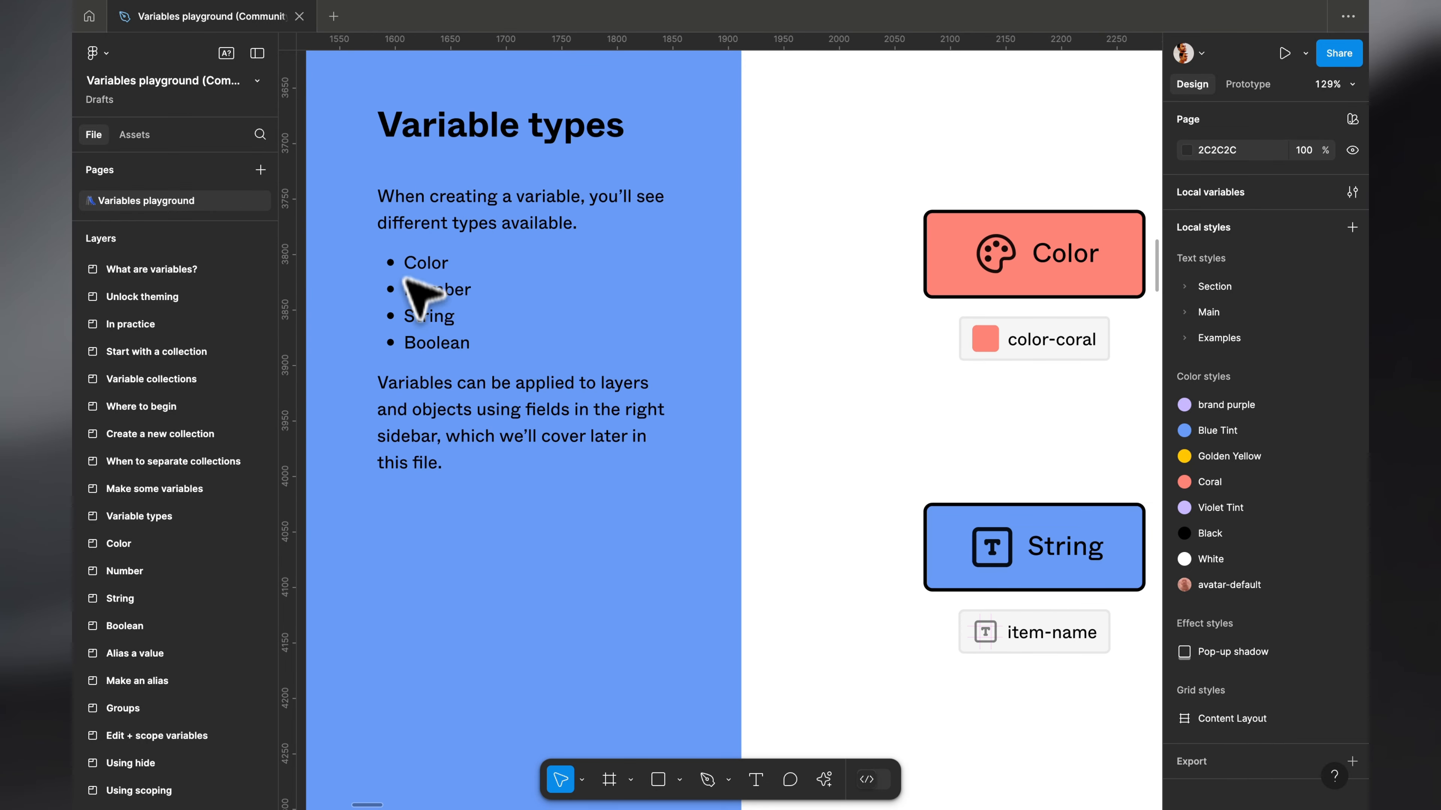
scroll(420, 340, down, 4)
scroll(420, 339, right, 5)
scroll(419, 340, down, 1)
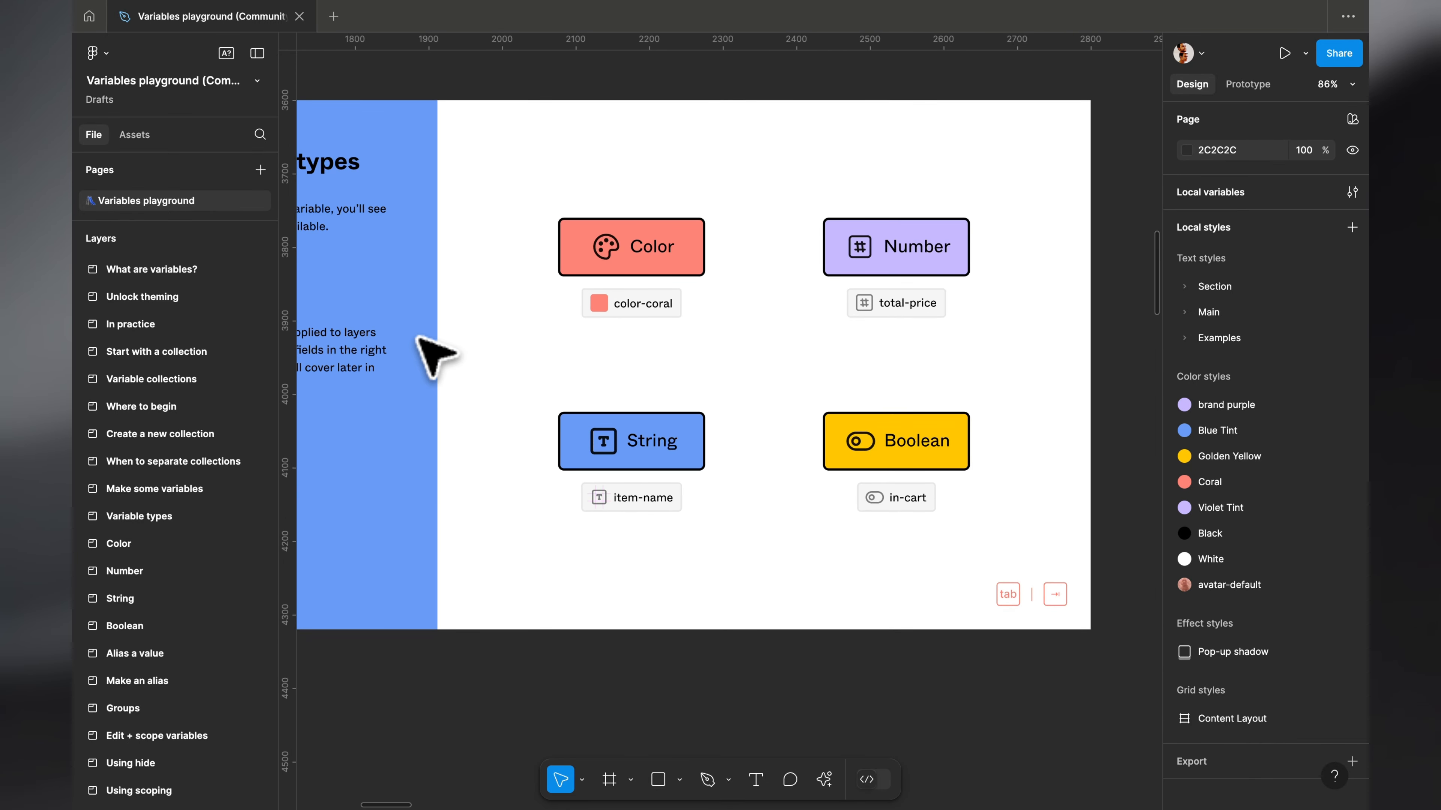
scroll(420, 340, right, 1)
scroll(420, 340, down, 1)
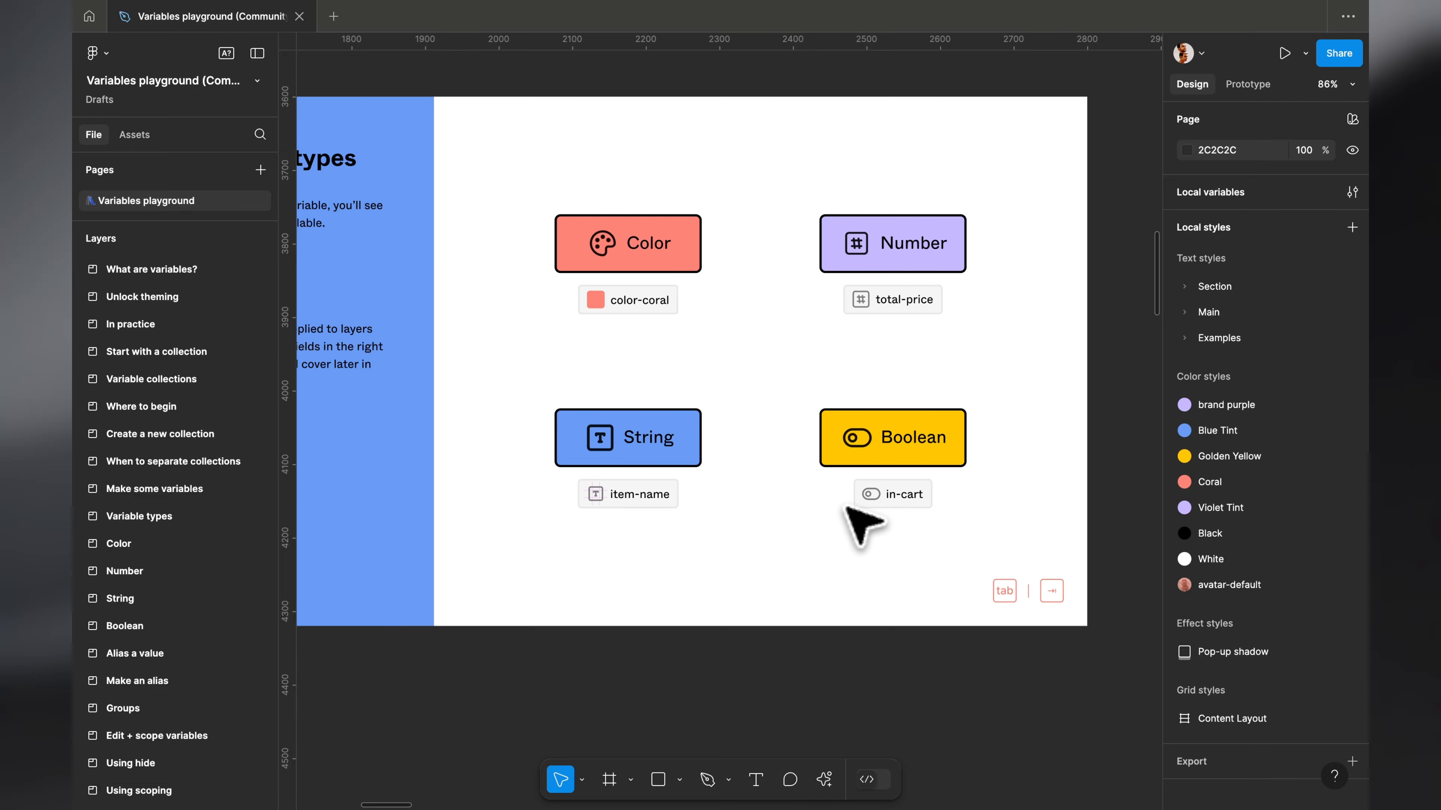
Hide the interface and examine the Color frame with its button example and color variable instructions.
scroll(842, 509, down, 3)
key(super+backslash)
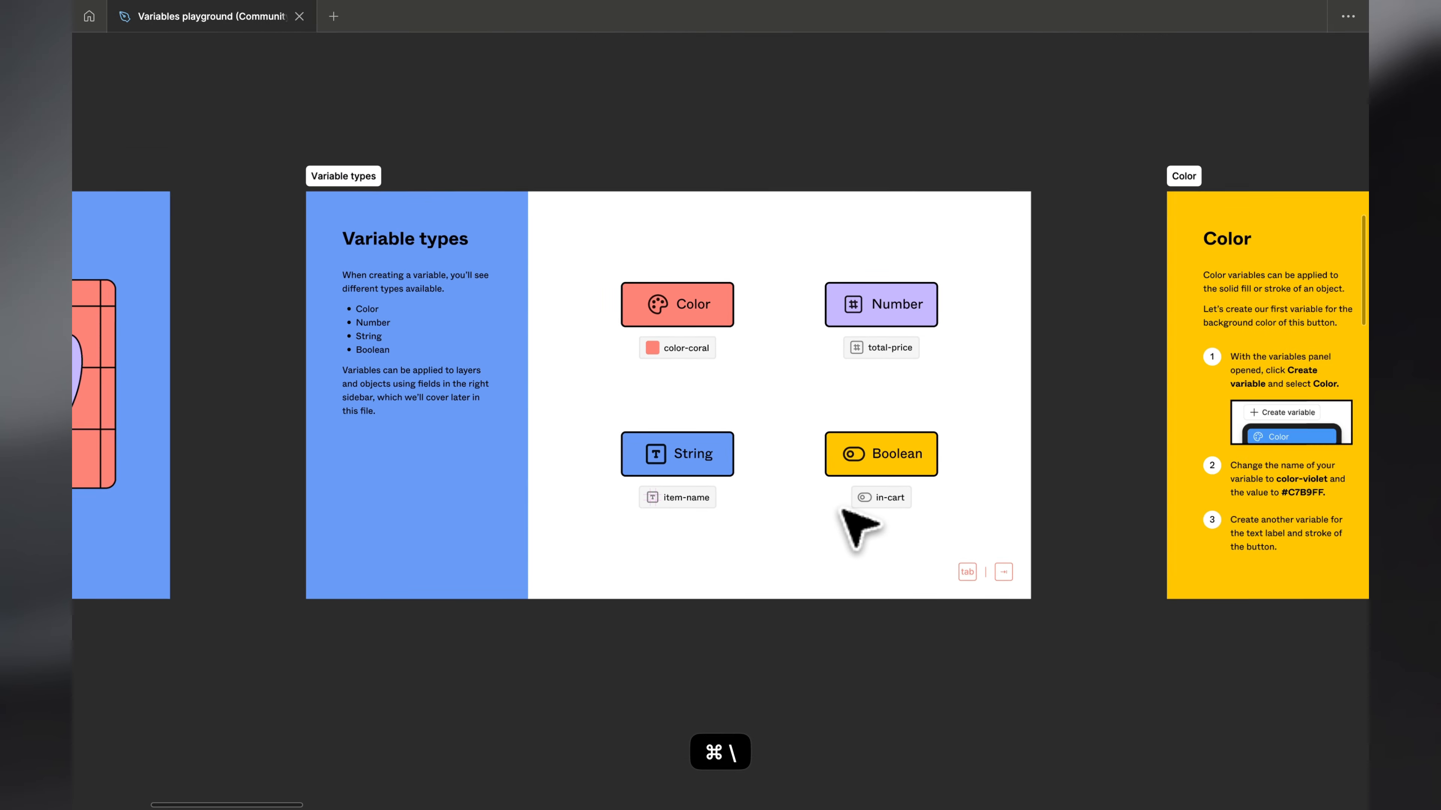
scroll(842, 509, right, 15)
scroll(842, 509, left, 12)
scroll(848, 519, up, 3)
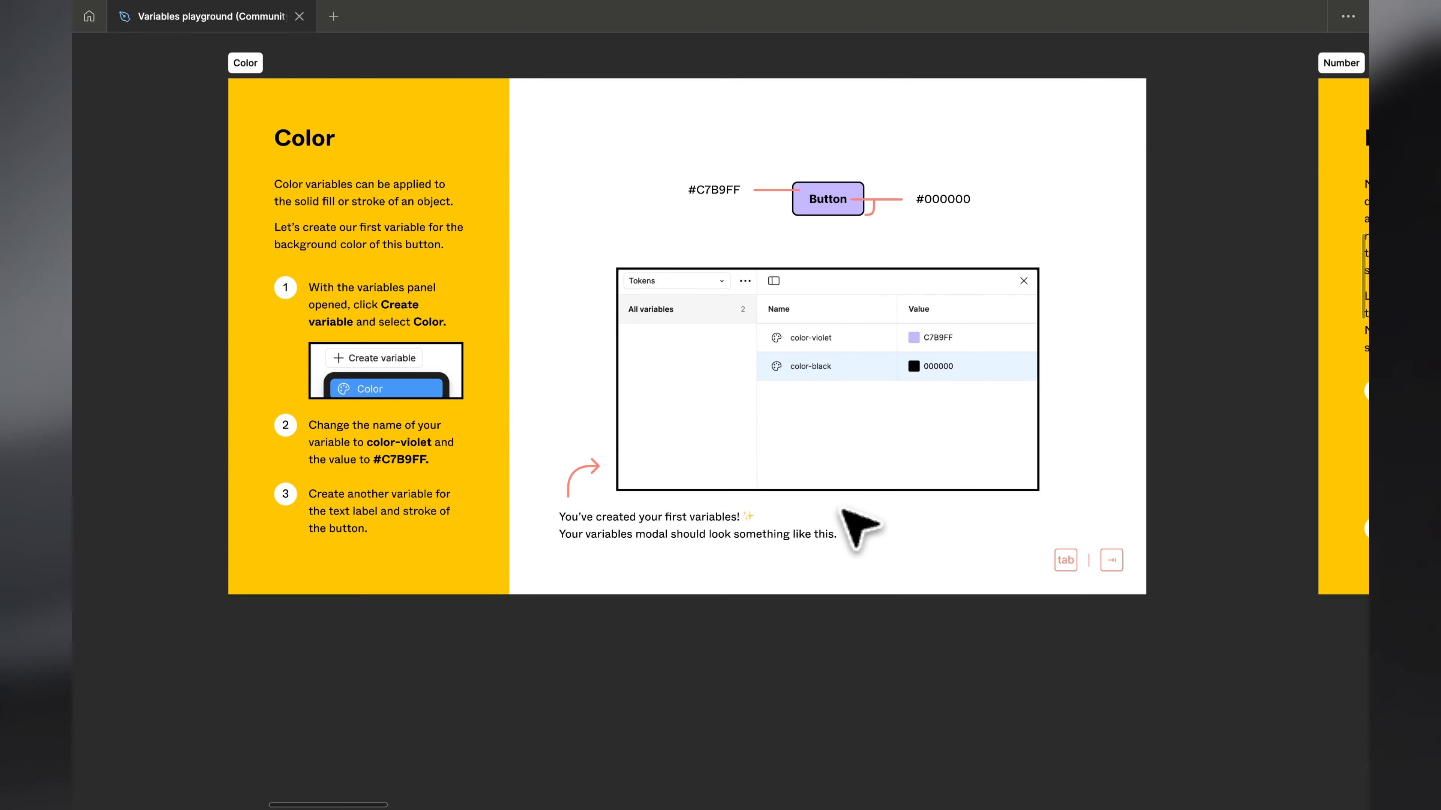
scroll(884, 471, up, 1)
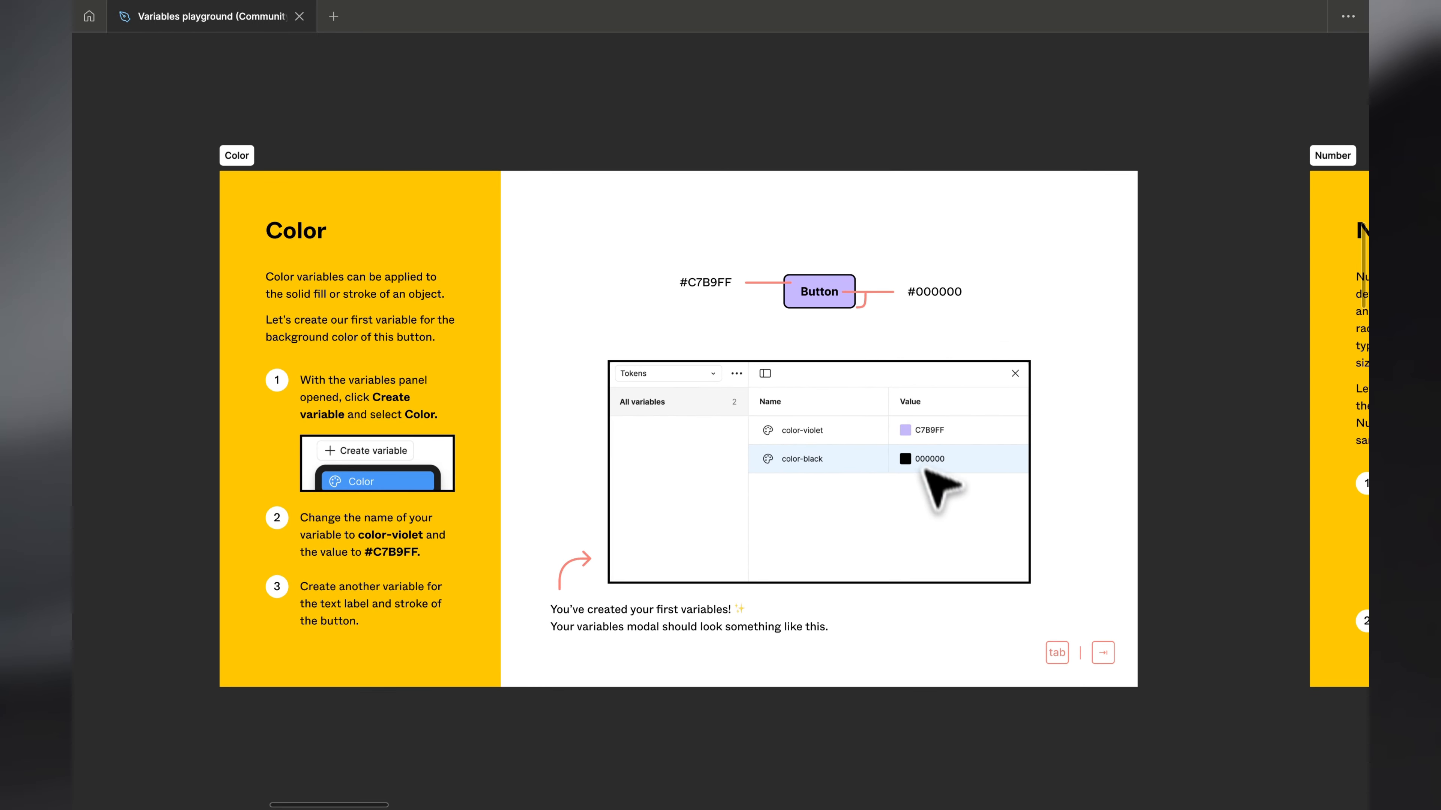
scroll(910, 493, up, 3)
scroll(922, 498, down, 3)
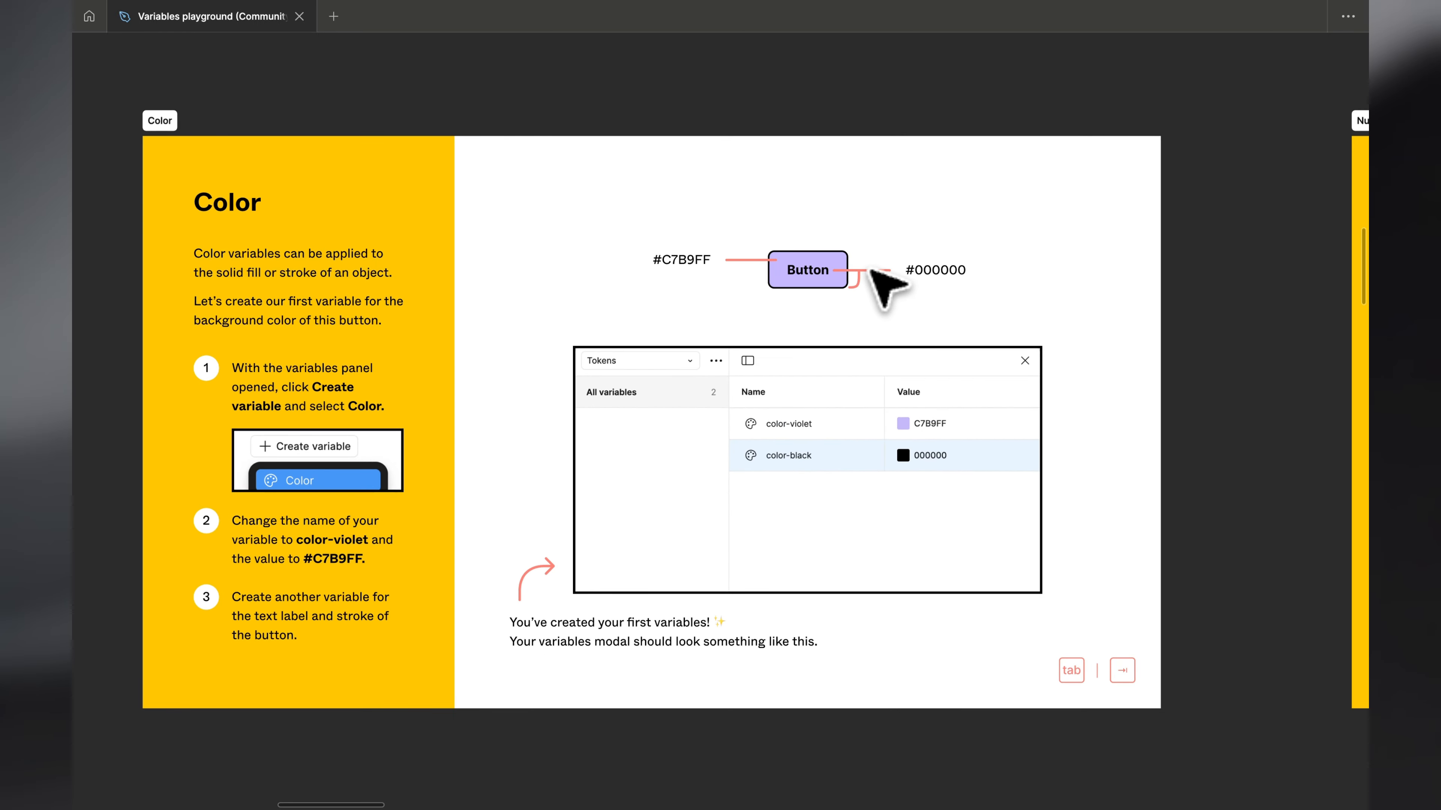
Examine the Number frame's padding and radius example and the String frame's product card example.
scroll(873, 278, down, 1)
scroll(876, 278, right, 15)
scroll(885, 283, up, 3)
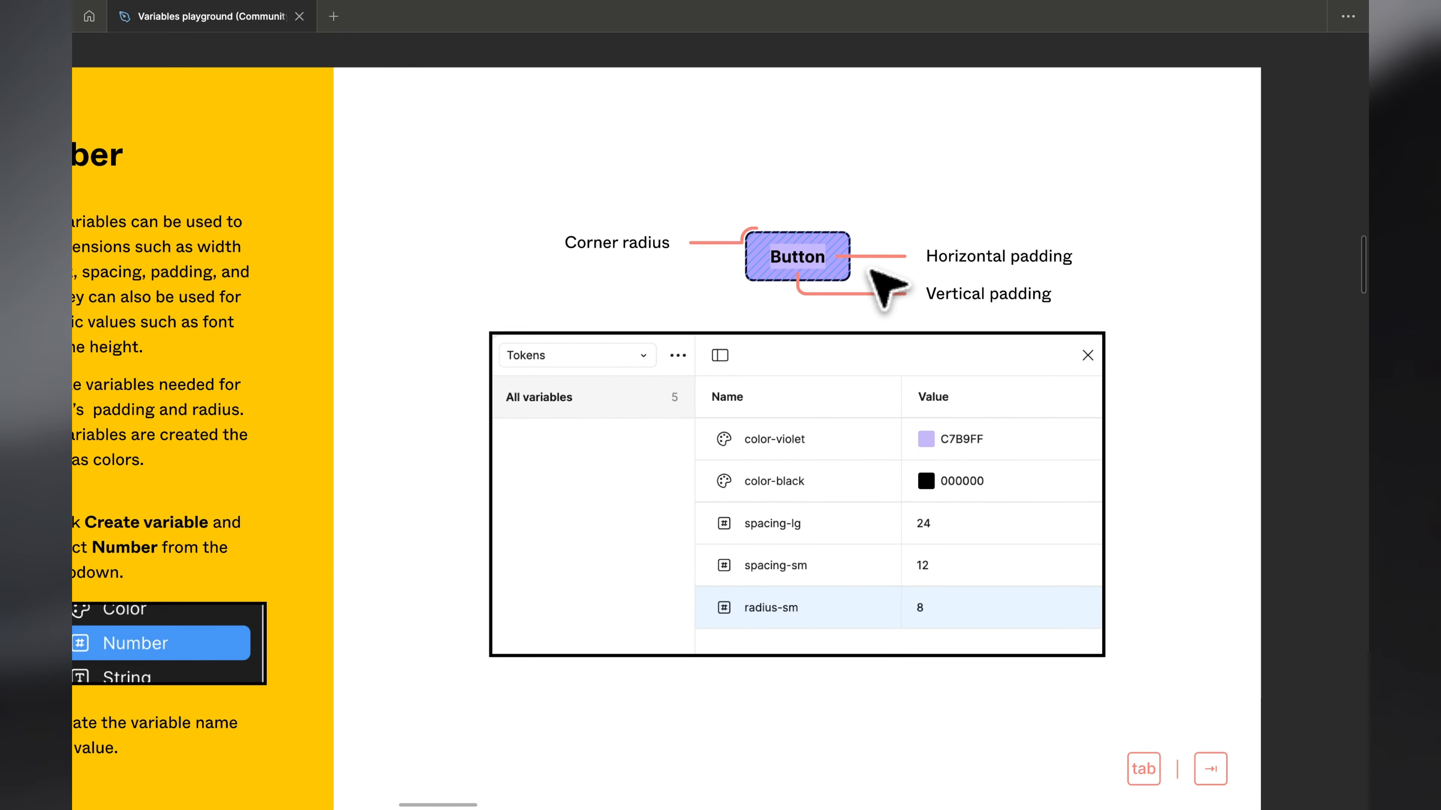
scroll(842, 280, down, 1)
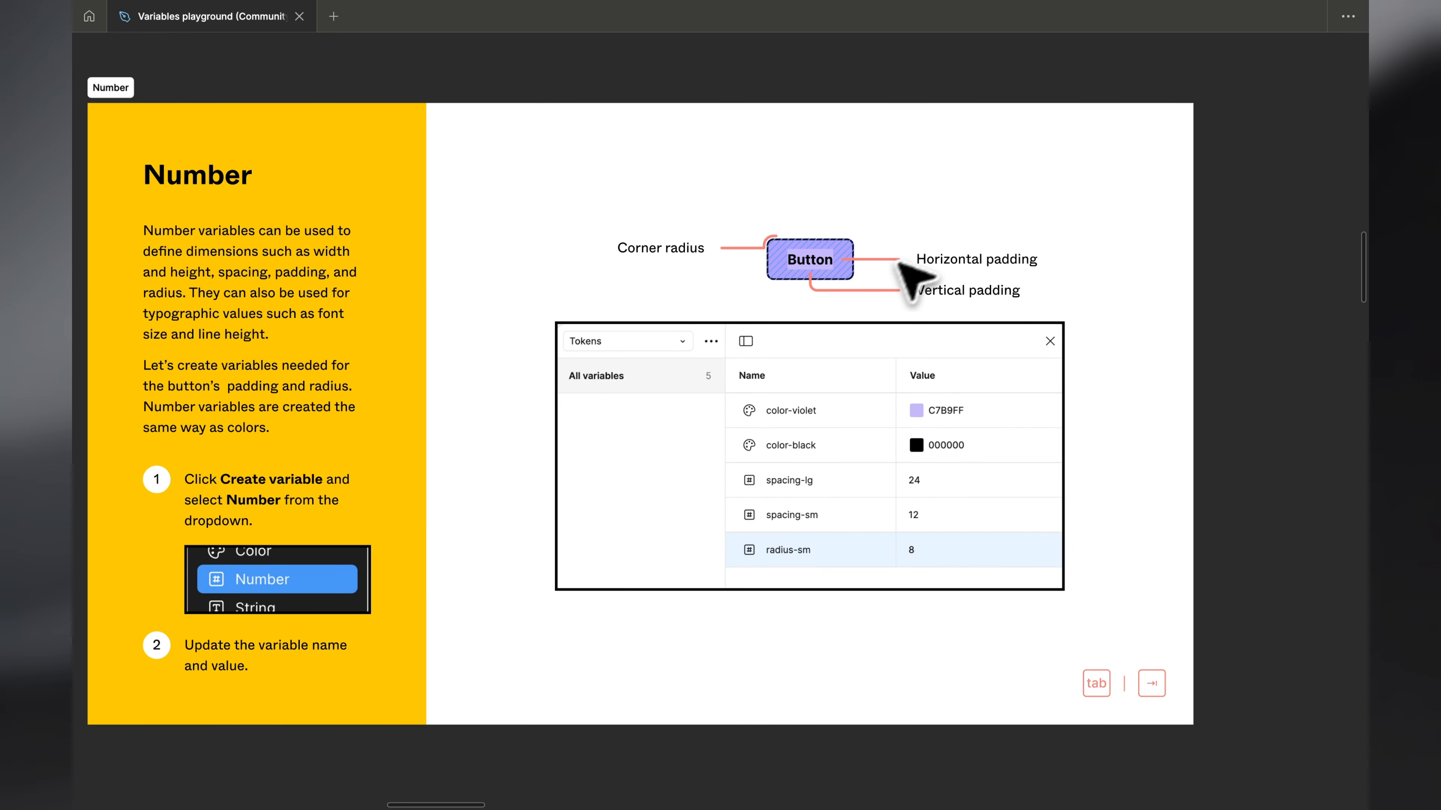
scroll(965, 318, down, 3)
scroll(1066, 398, right, 10)
scroll(1075, 482, up, 3)
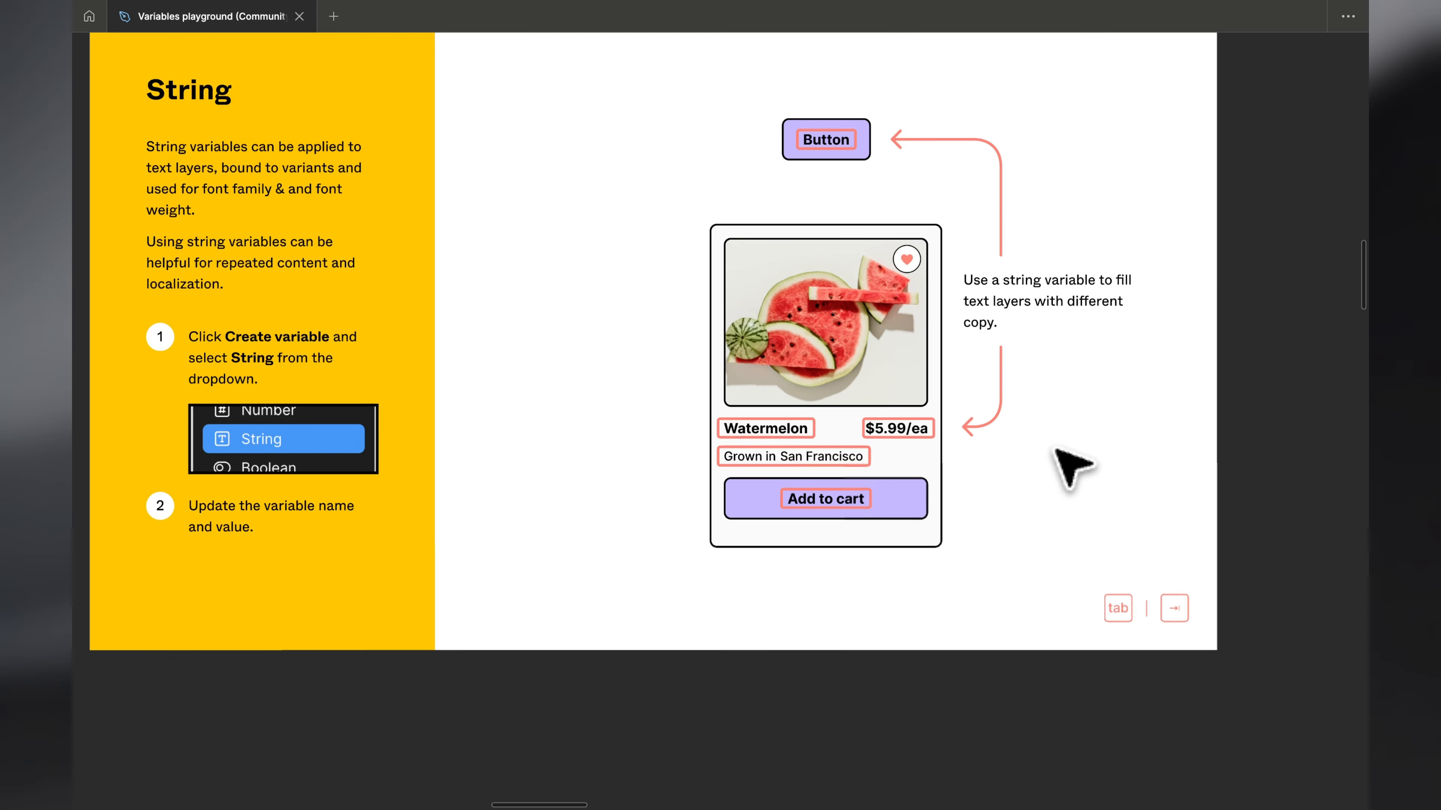
scroll(1063, 464, up, 2)
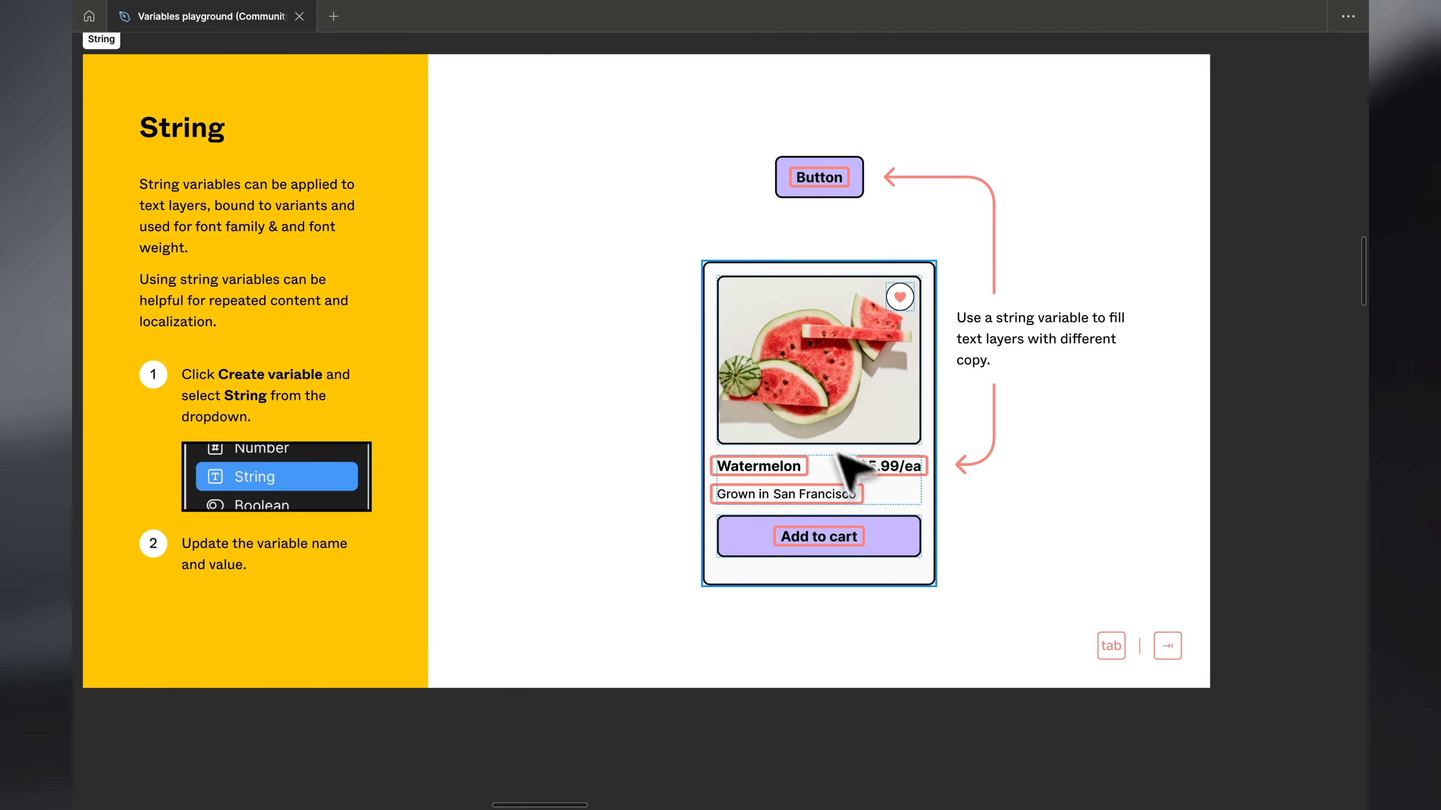
scroll(894, 463, right, 2)
super+click(693, 462)
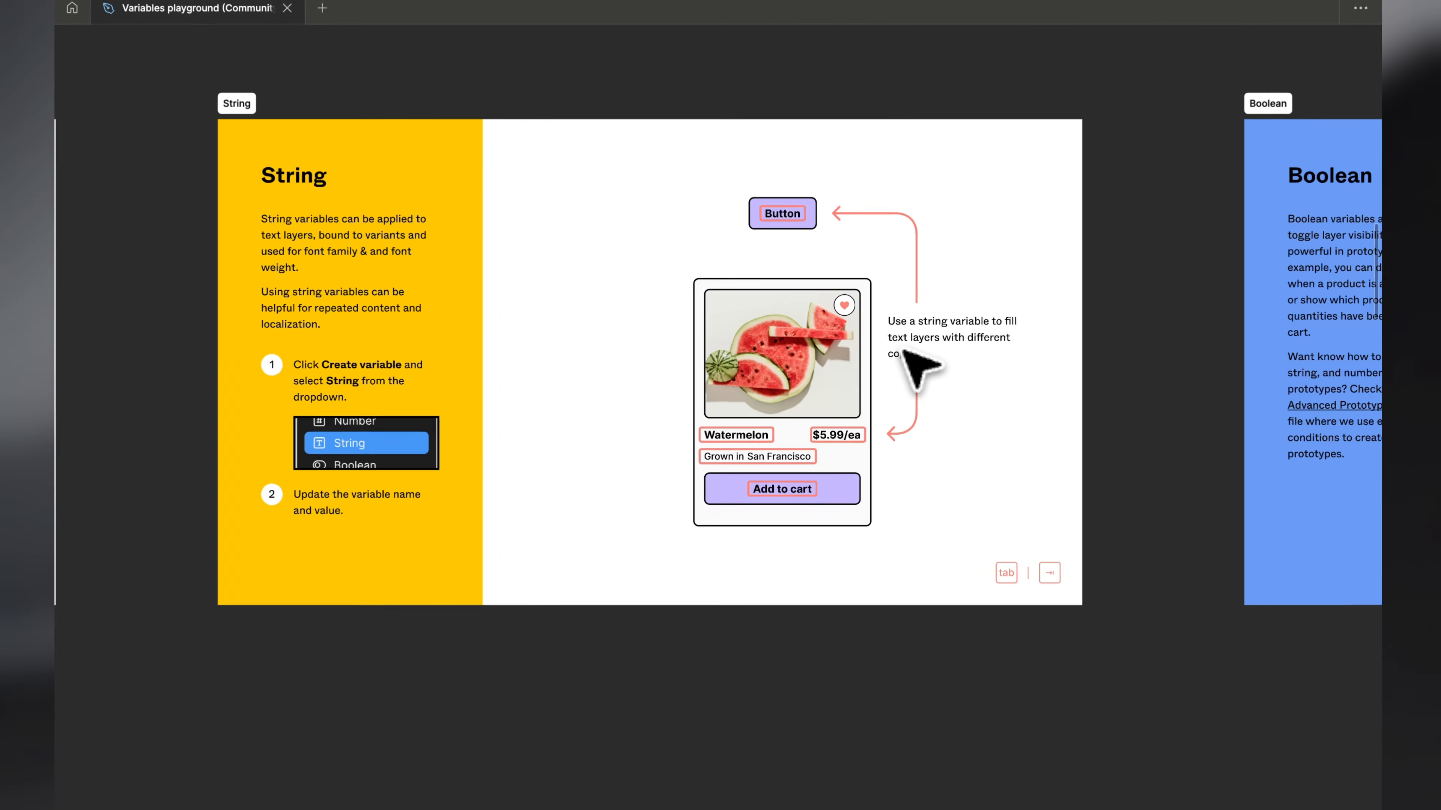
Examine the Boolean frame and the two frames on aliasing variable values.
scroll(936, 363, right, 10)
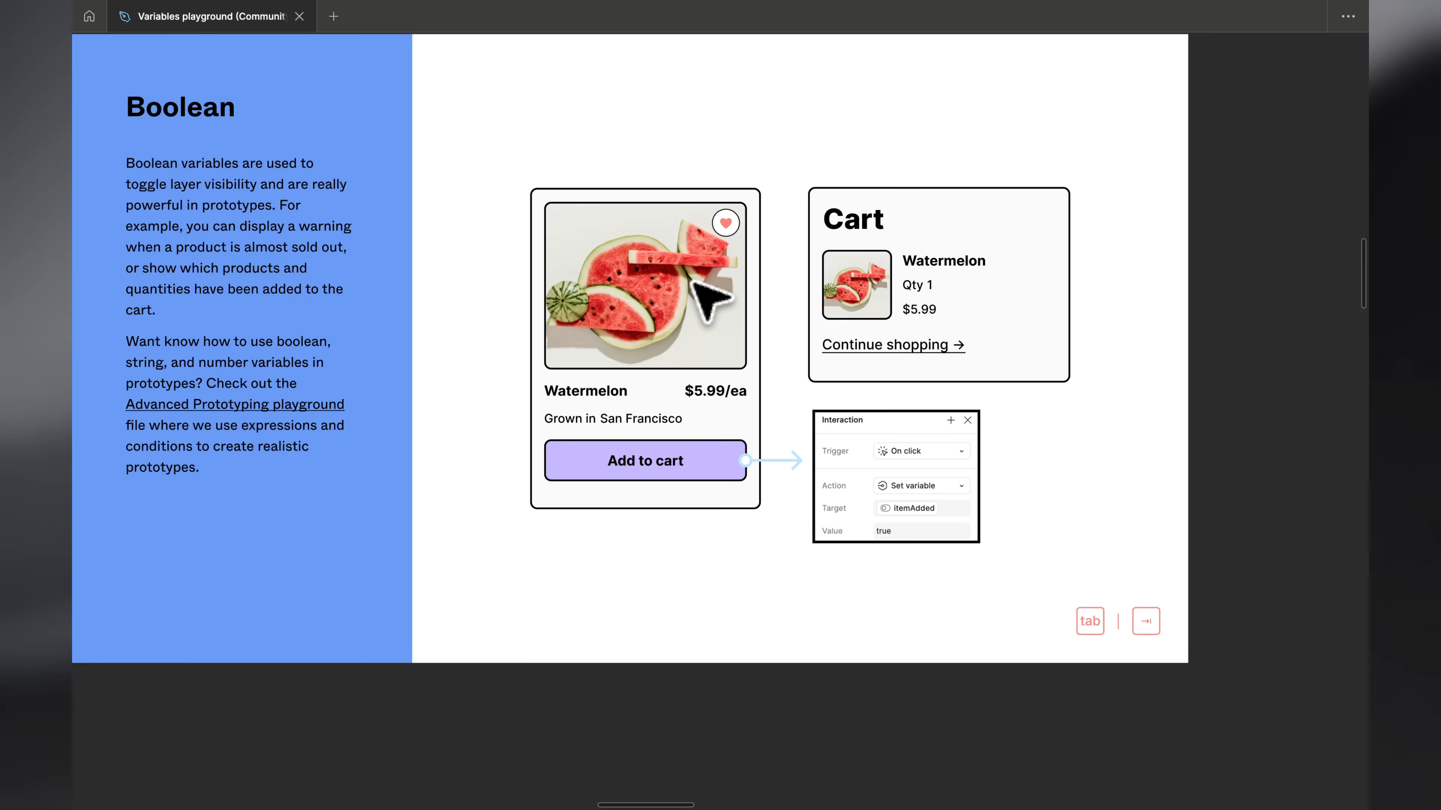
scroll(693, 284, left, 2)
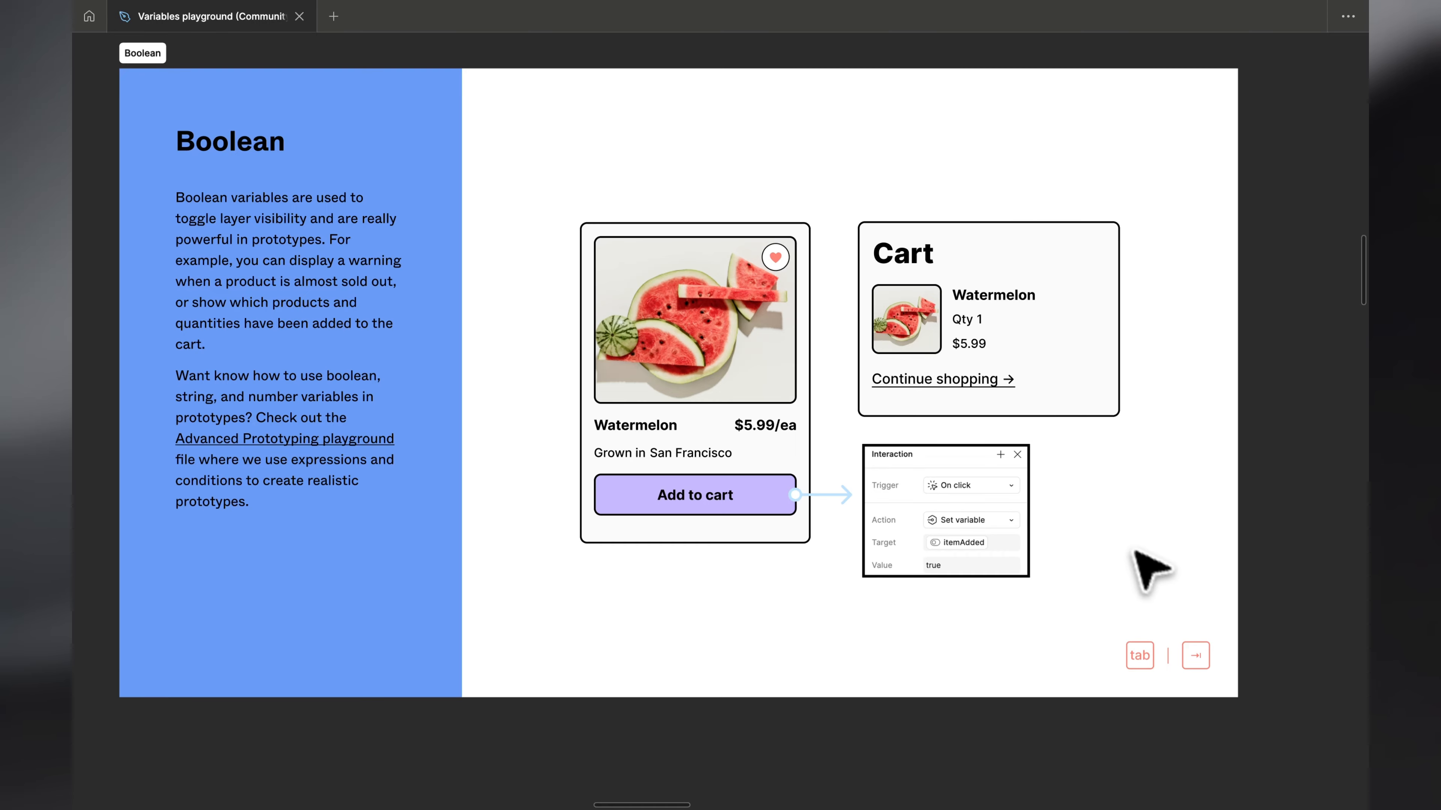
scroll(999, 536, down, 3)
scroll(999, 533, right, 10)
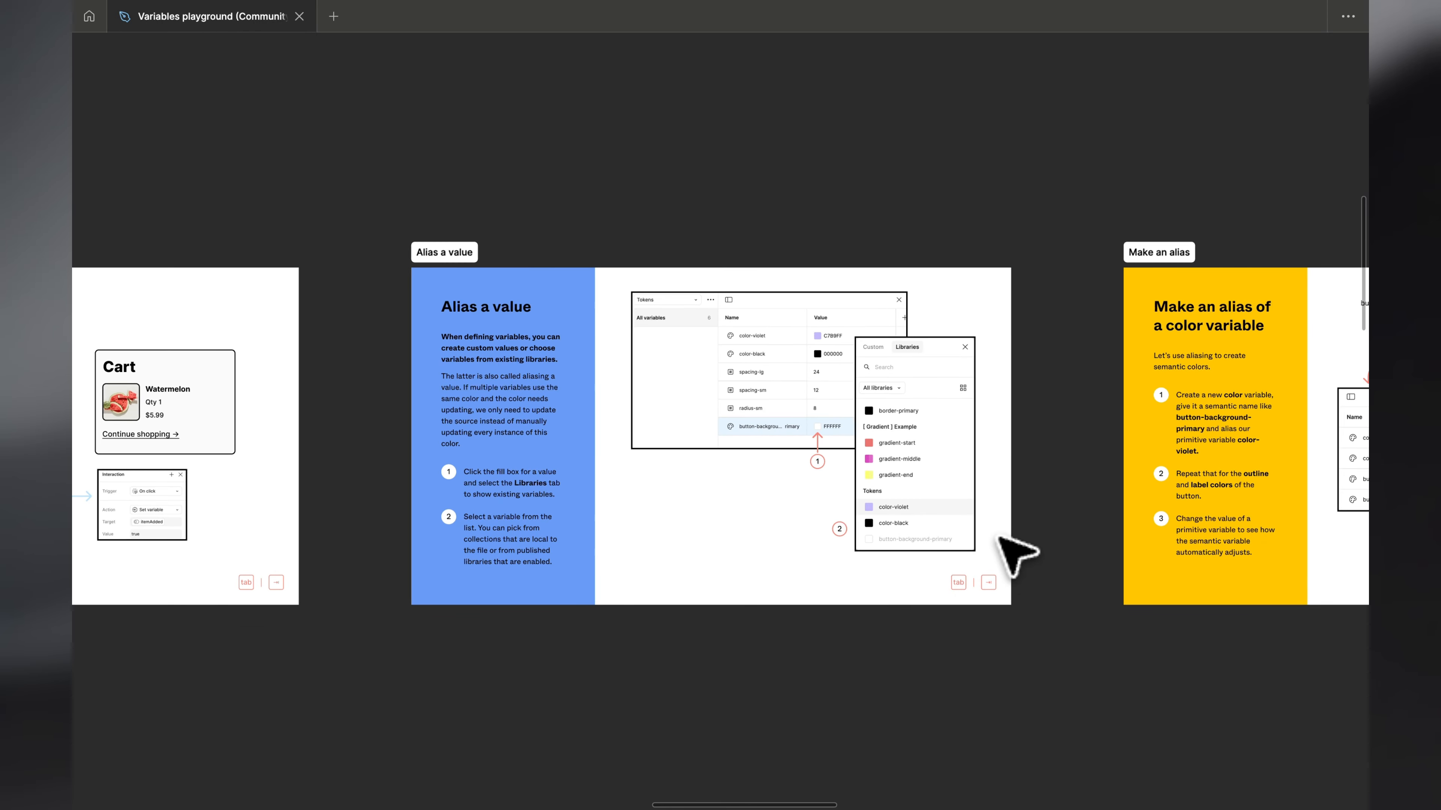
scroll(1000, 534, up, 2)
scroll(1015, 553, left, 3)
scroll(1015, 554, up, 2)
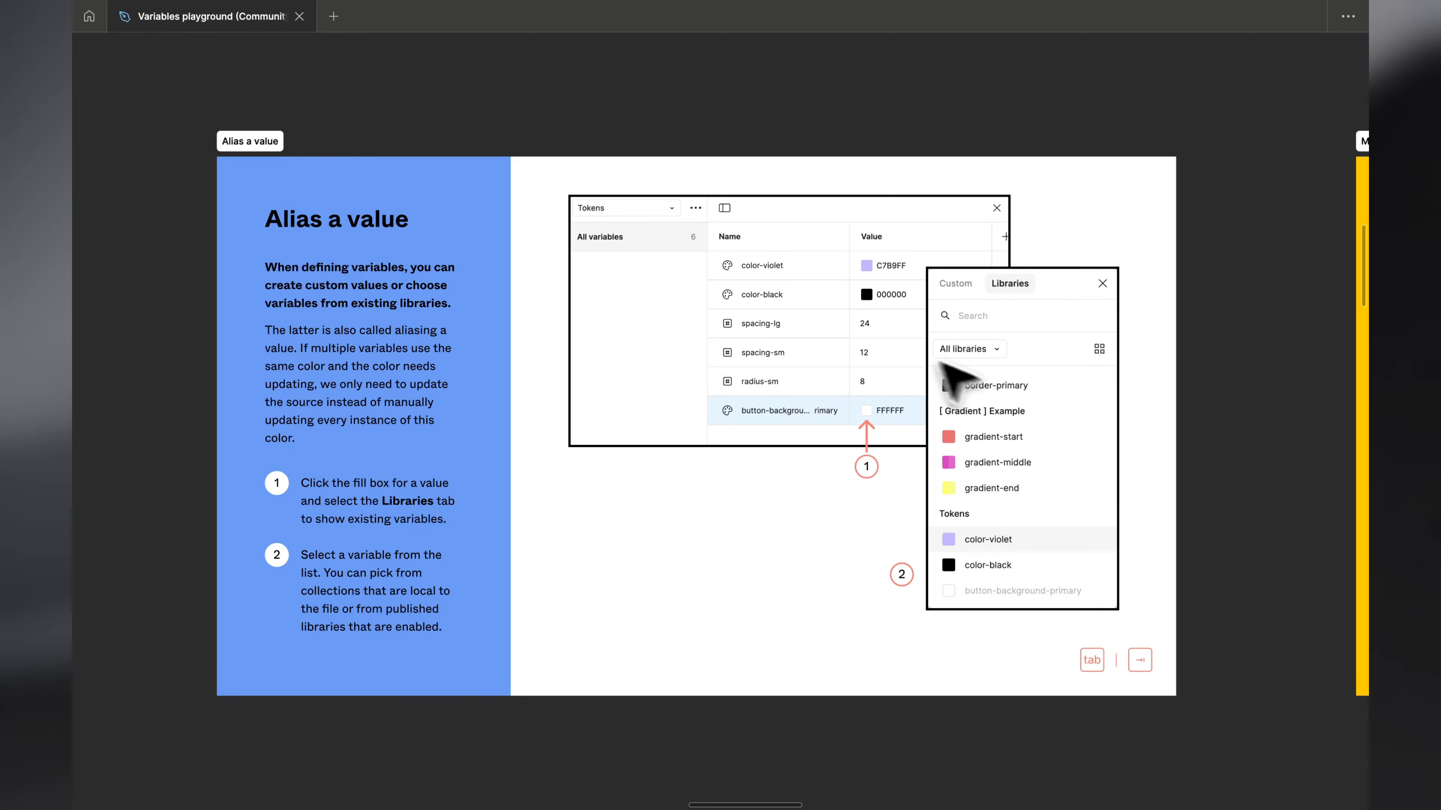
key(Tab)
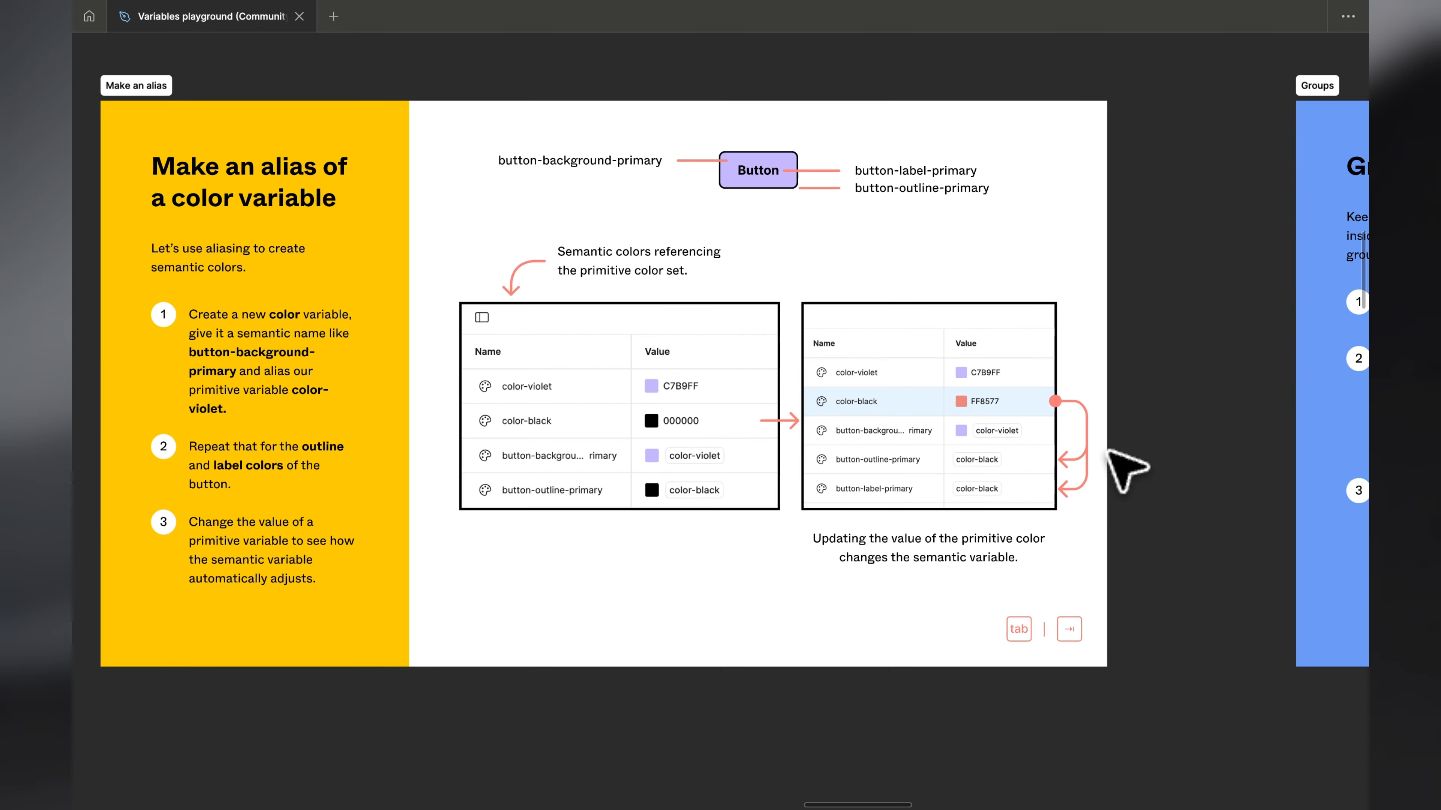
Show the interface again and review the local variables in the [ Colors ] - Example collection.
key(super+backslash)
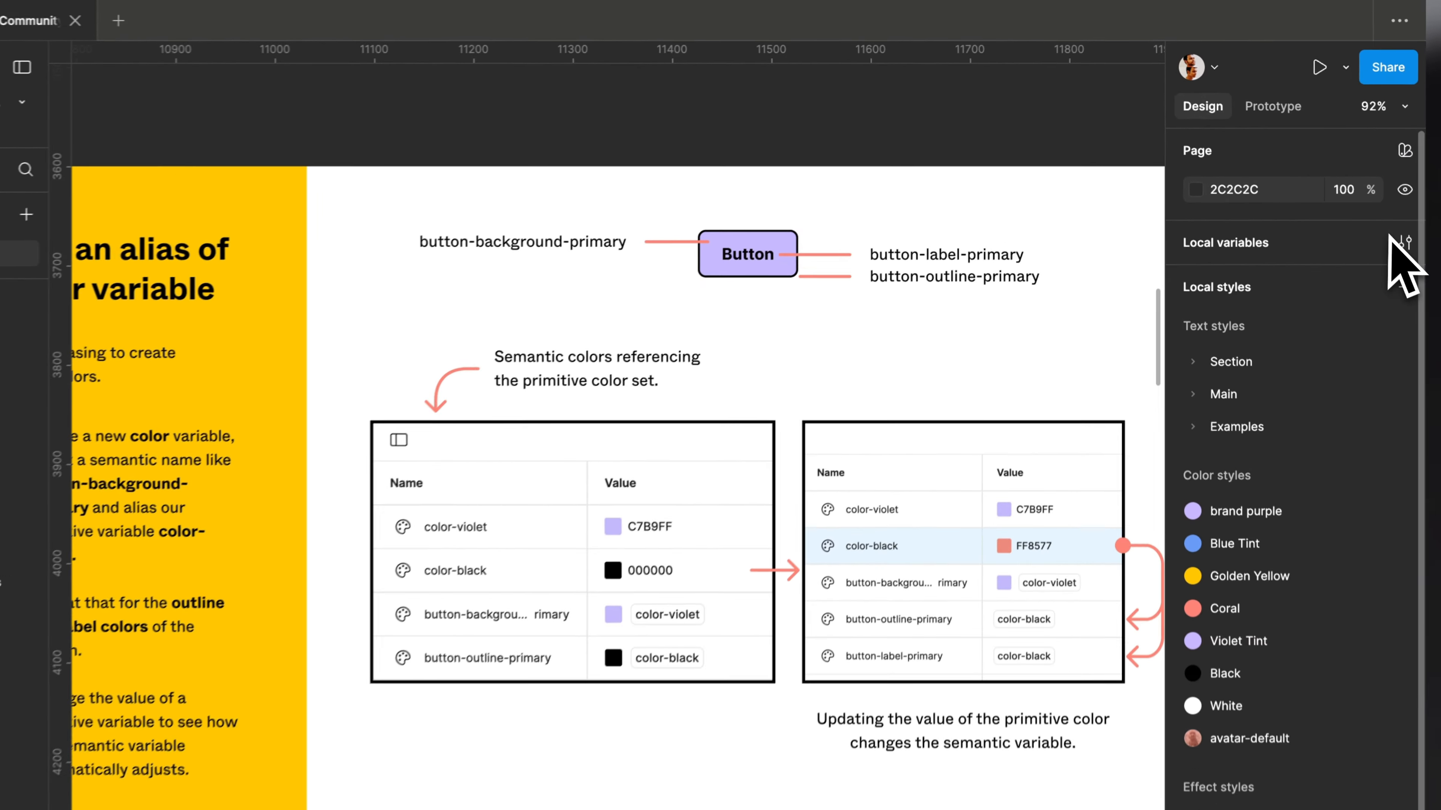
click(1352, 192)
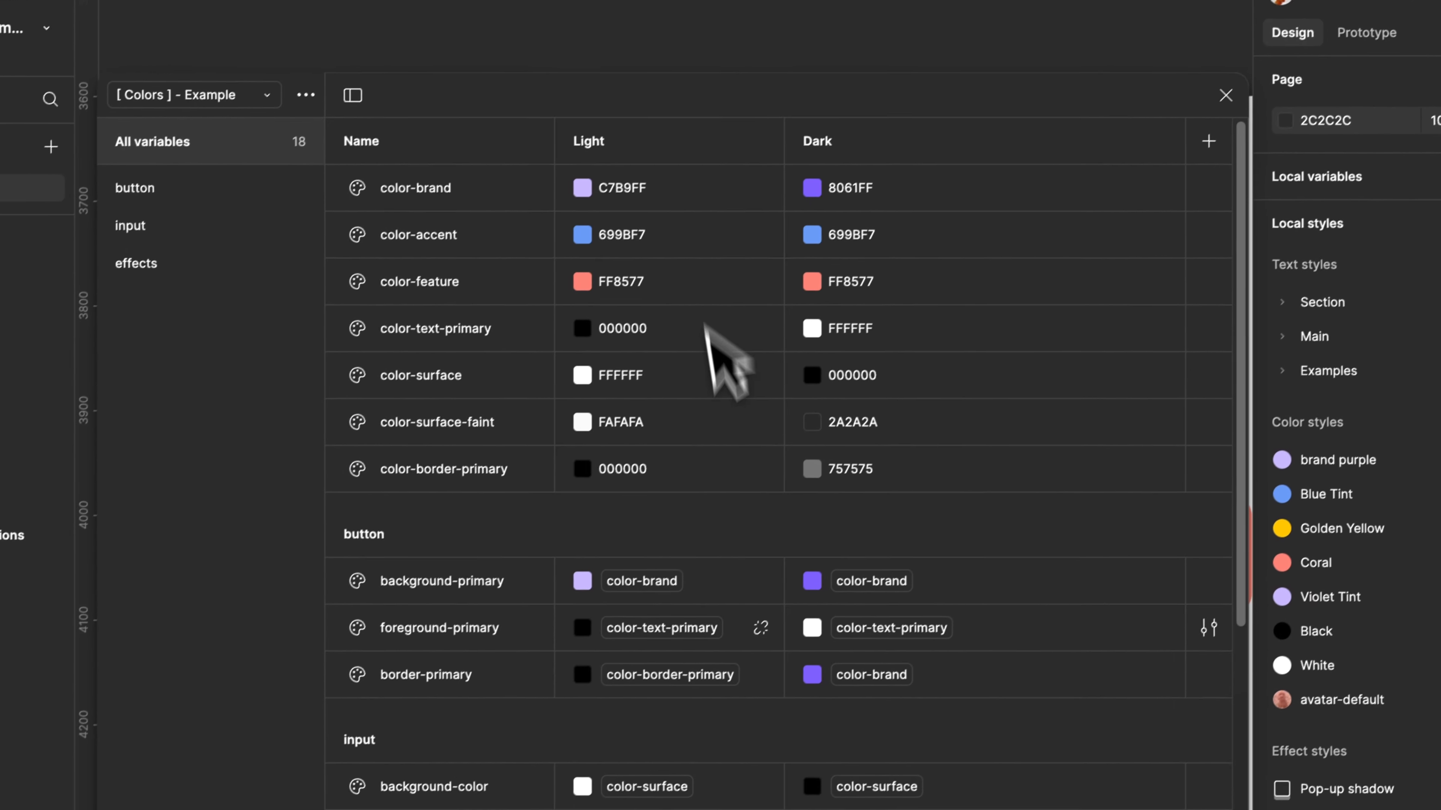
scroll(779, 532, down, 3)
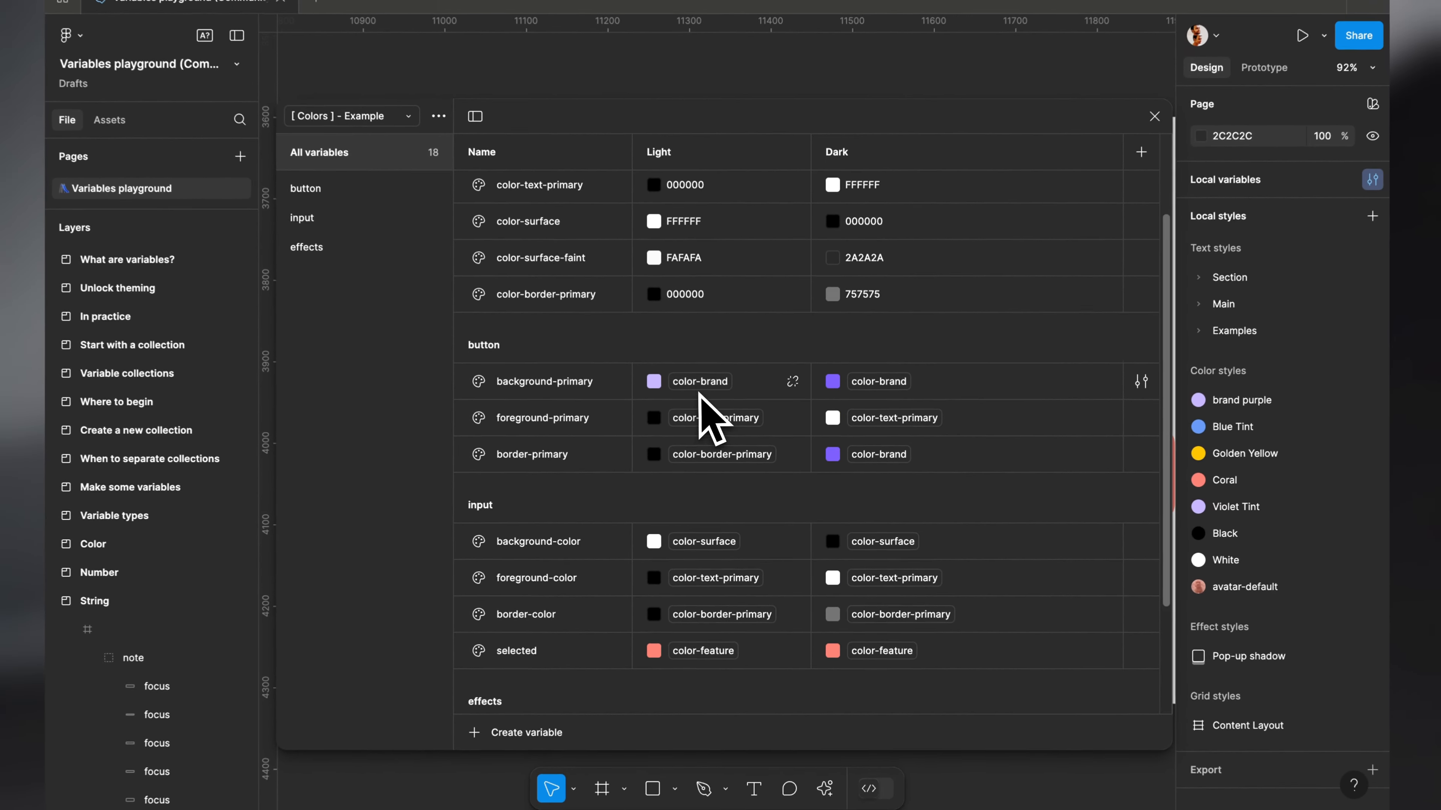
scroll(681, 465, up, 3)
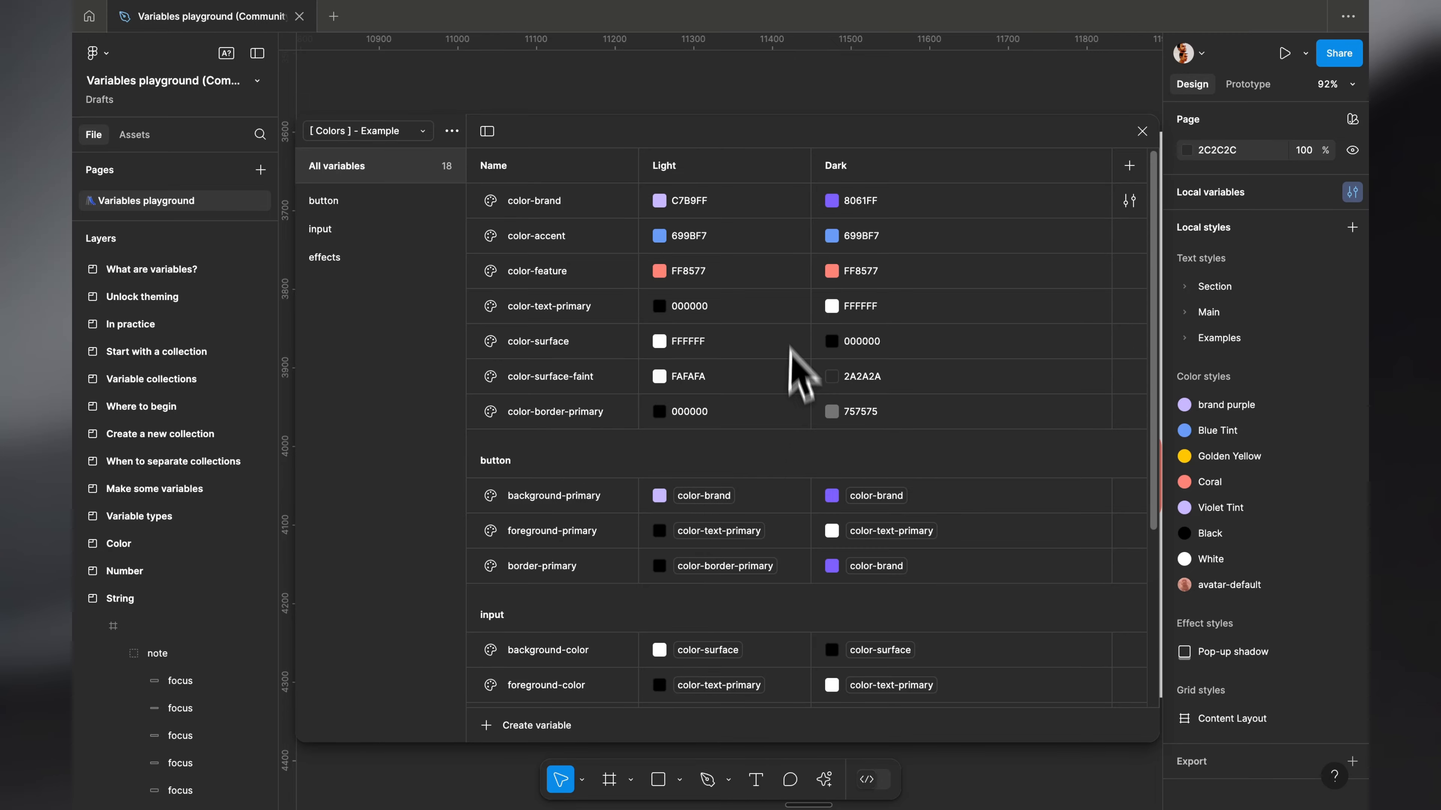
Inspect the color-brand variable and the library color options for button background-primary's Light value.
double_click(539, 203)
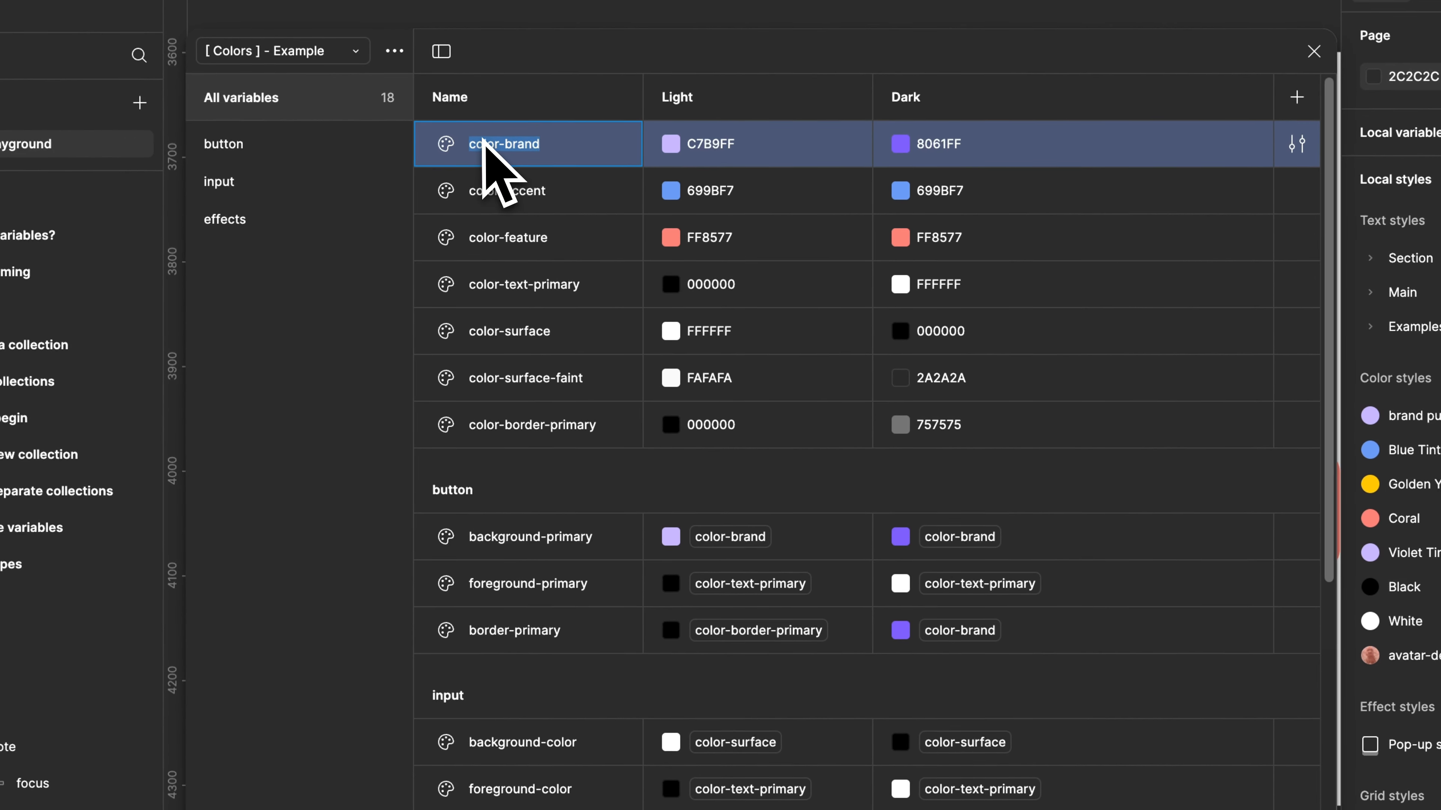
click(729, 536)
scroll(806, 681, down, 3)
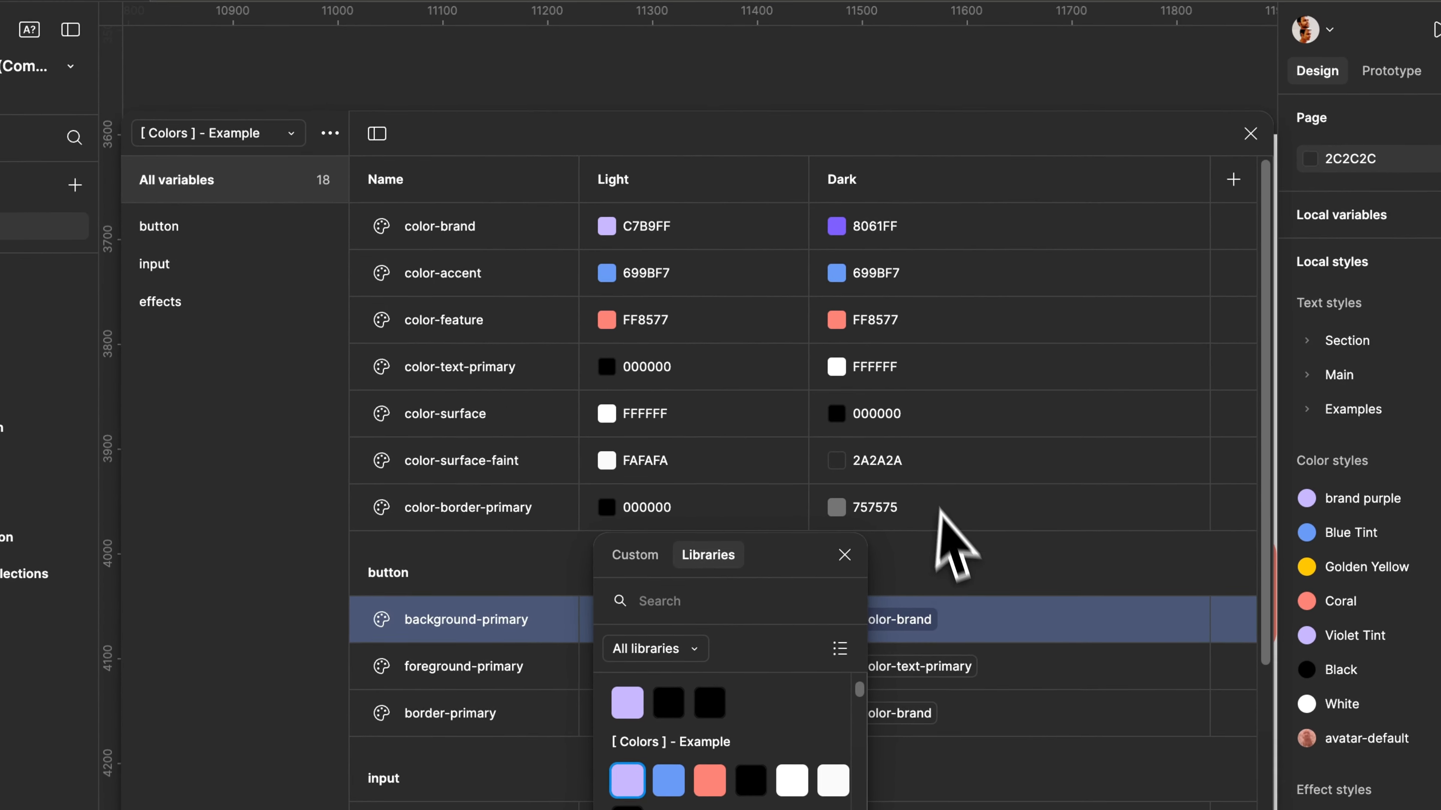
click(855, 514)
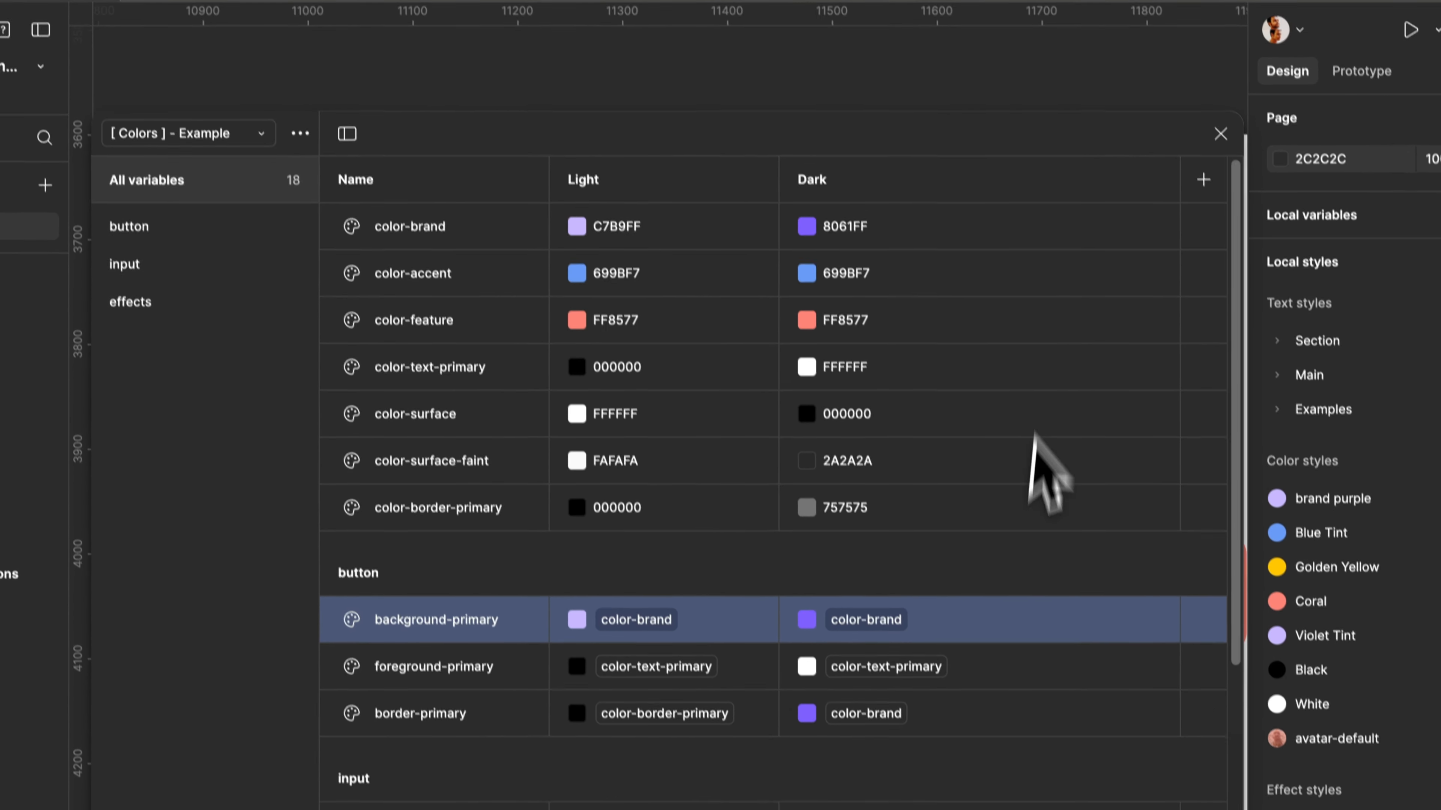
Close the local variables and examine how the Groups frame organizes color and number variables.
click(1197, 30)
scroll(772, 235, down, 3)
scroll(771, 235, up, 4)
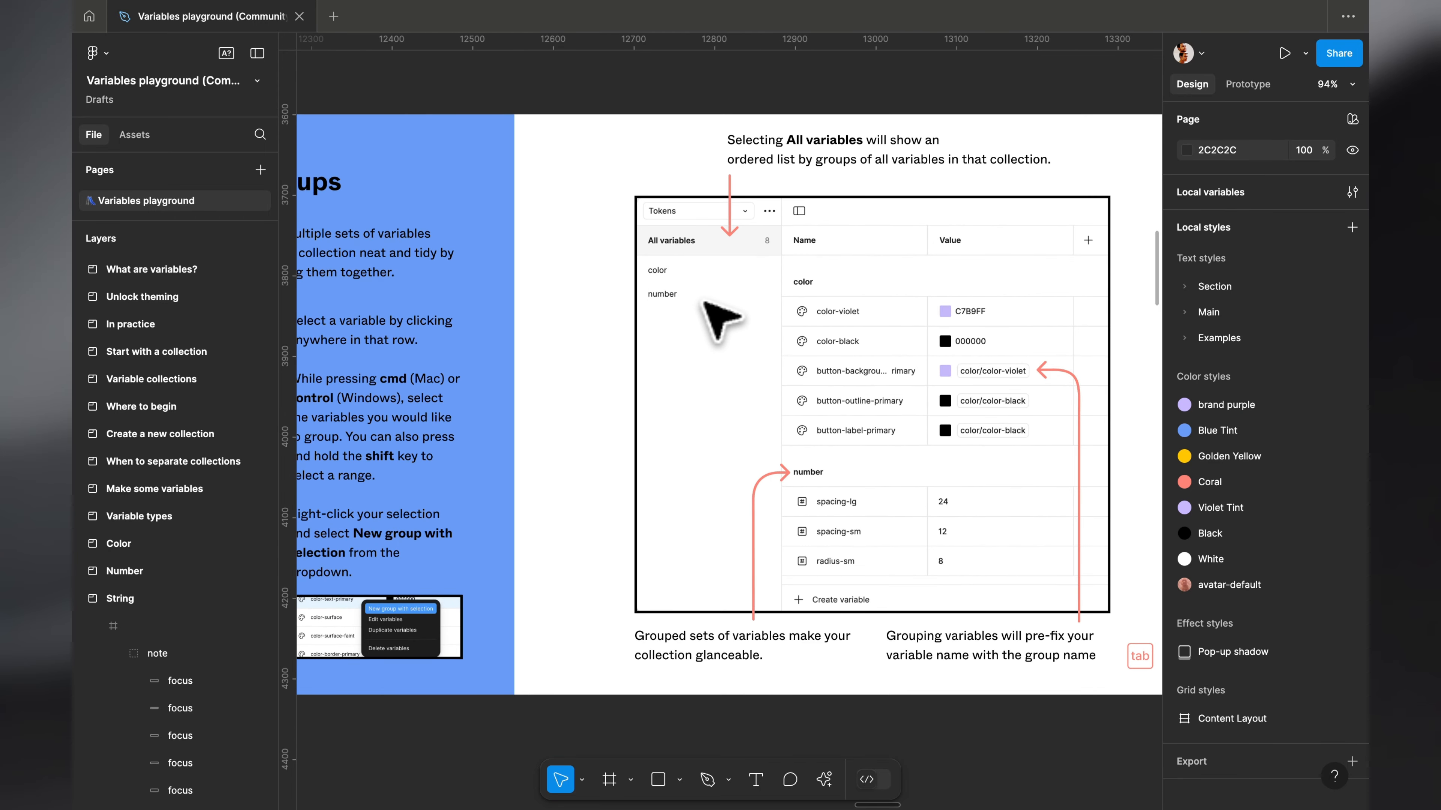
scroll(717, 312, up, 3)
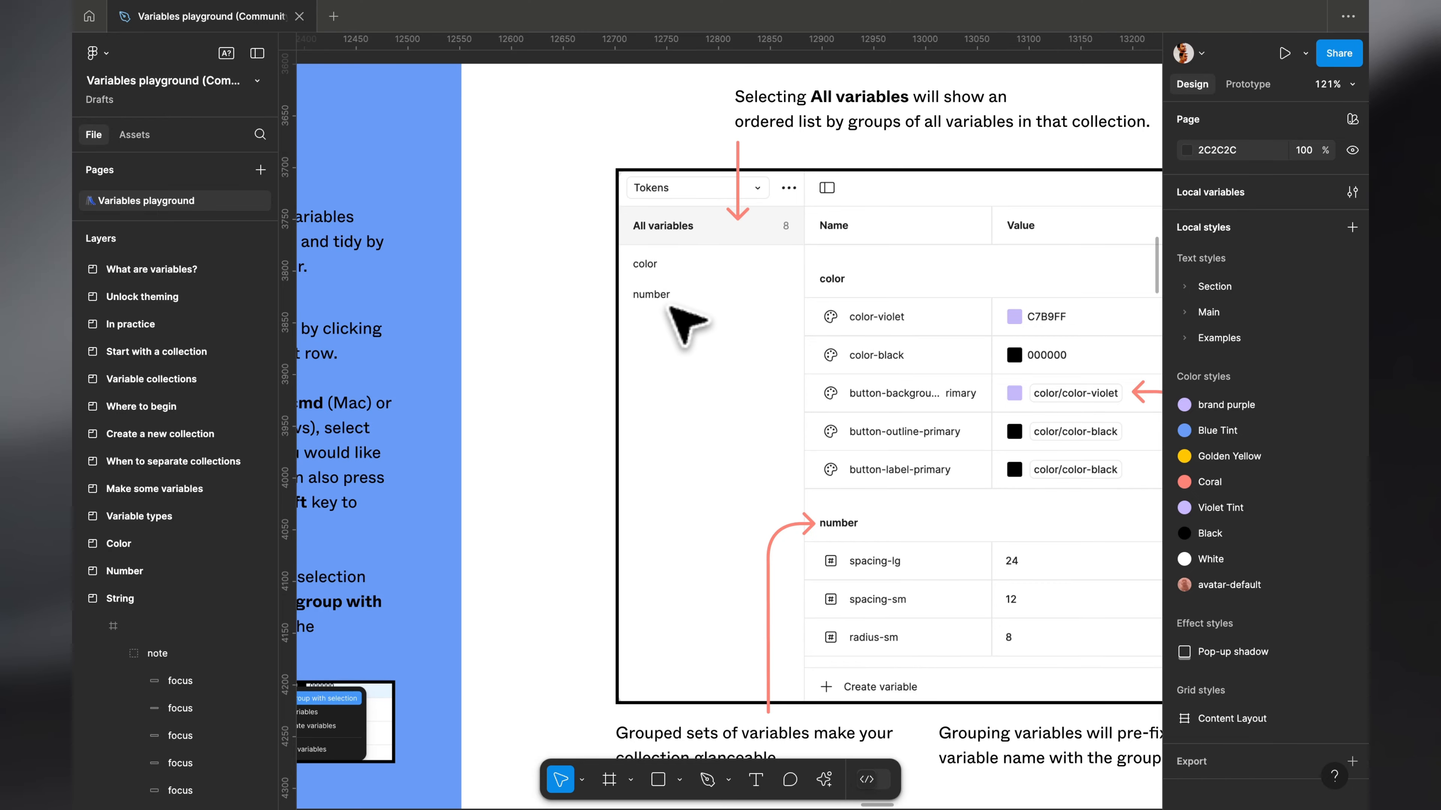
scroll(745, 269, down, 10)
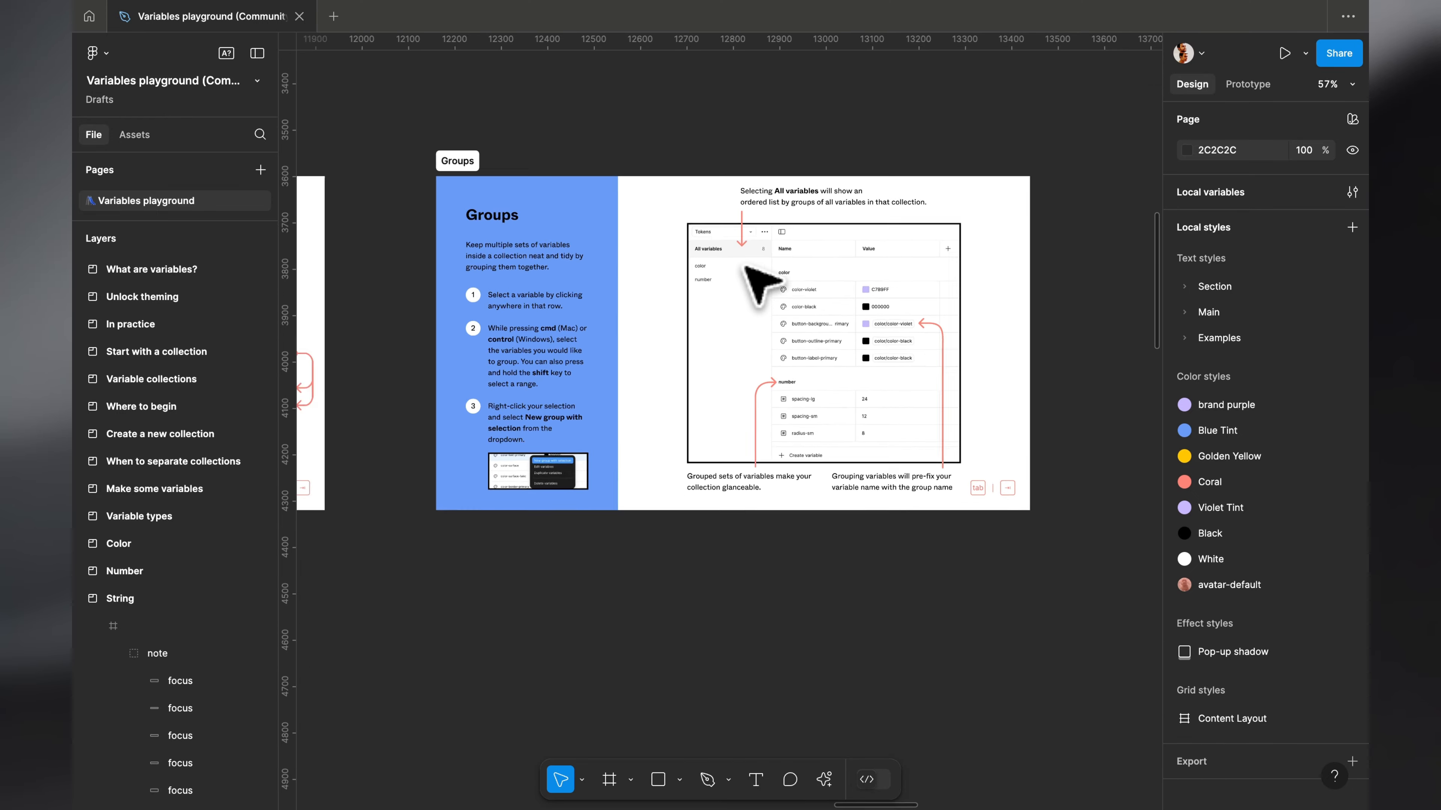
Find the Edit + scope variables section and examine its frames on hiding and scoping variables.
scroll(760, 286, left, 10)
scroll(760, 286, up, 3)
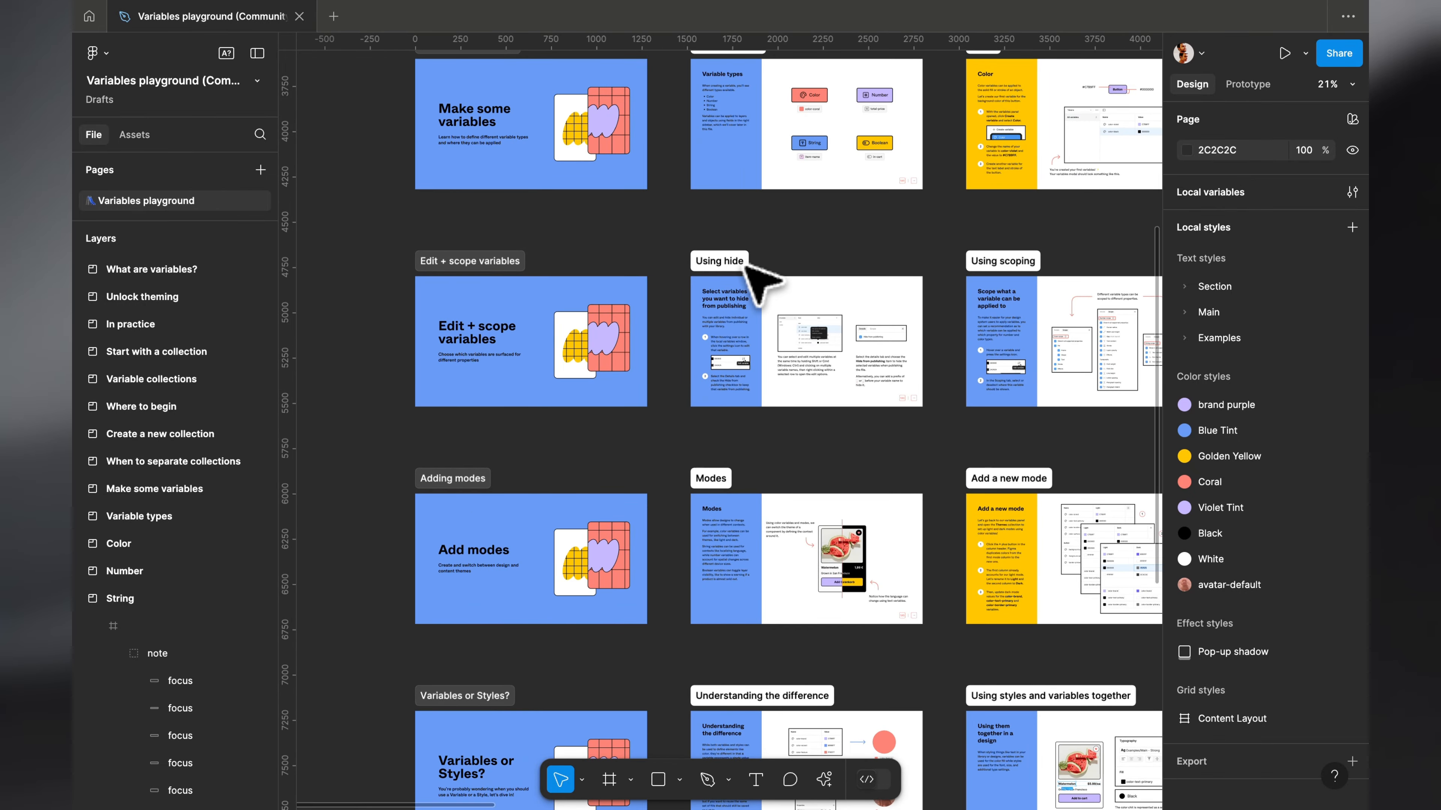
scroll(744, 266, up, 3)
scroll(744, 265, left, 4)
scroll(744, 266, down, 2)
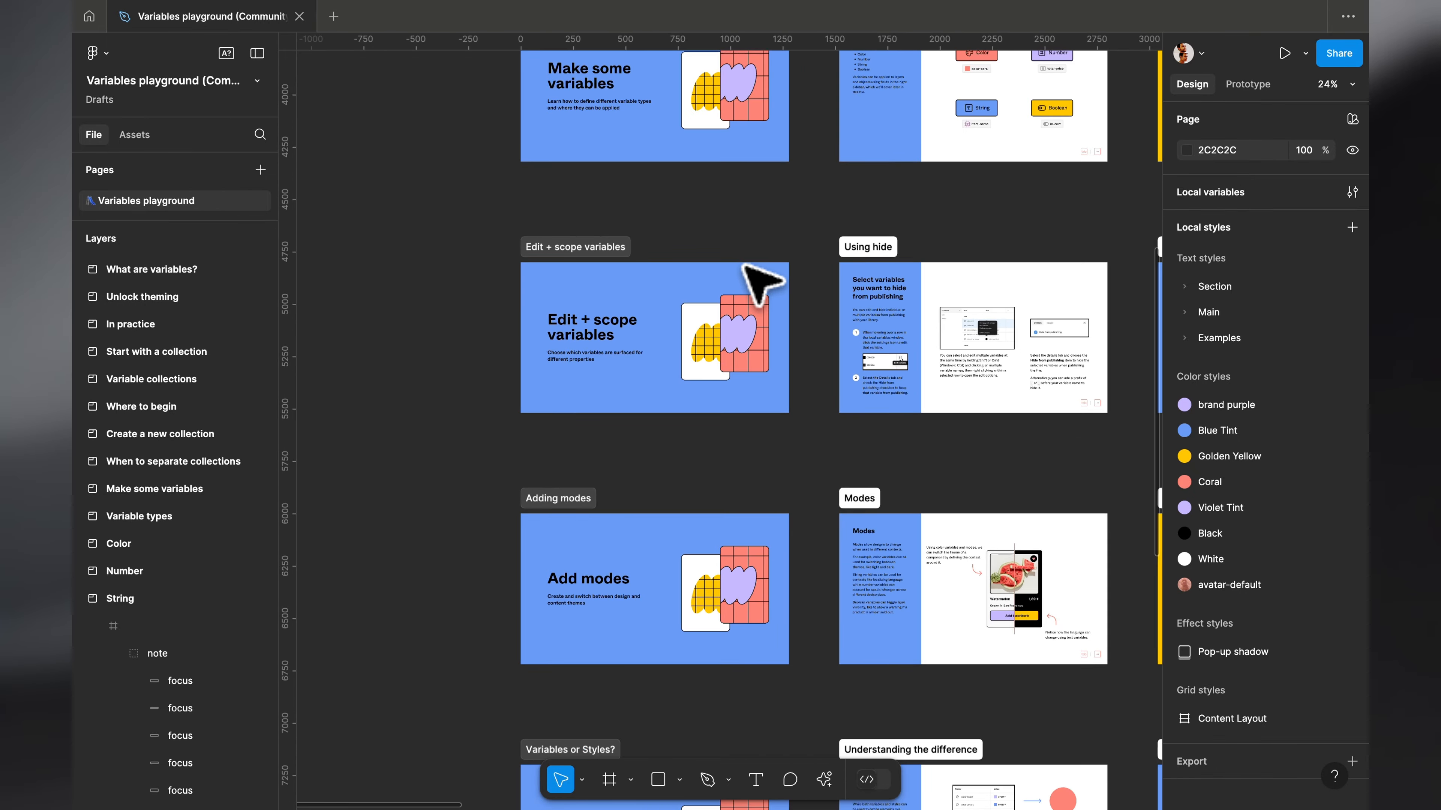
scroll(744, 265, right, 3)
scroll(744, 266, down, 2)
scroll(747, 266, up, 3)
scroll(760, 171, right, 1)
scroll(762, 125, right, 5)
scroll(763, 125, up, 5)
Open the local variables and bring up the editing details of the button group's background-primary variable.
click(1352, 191)
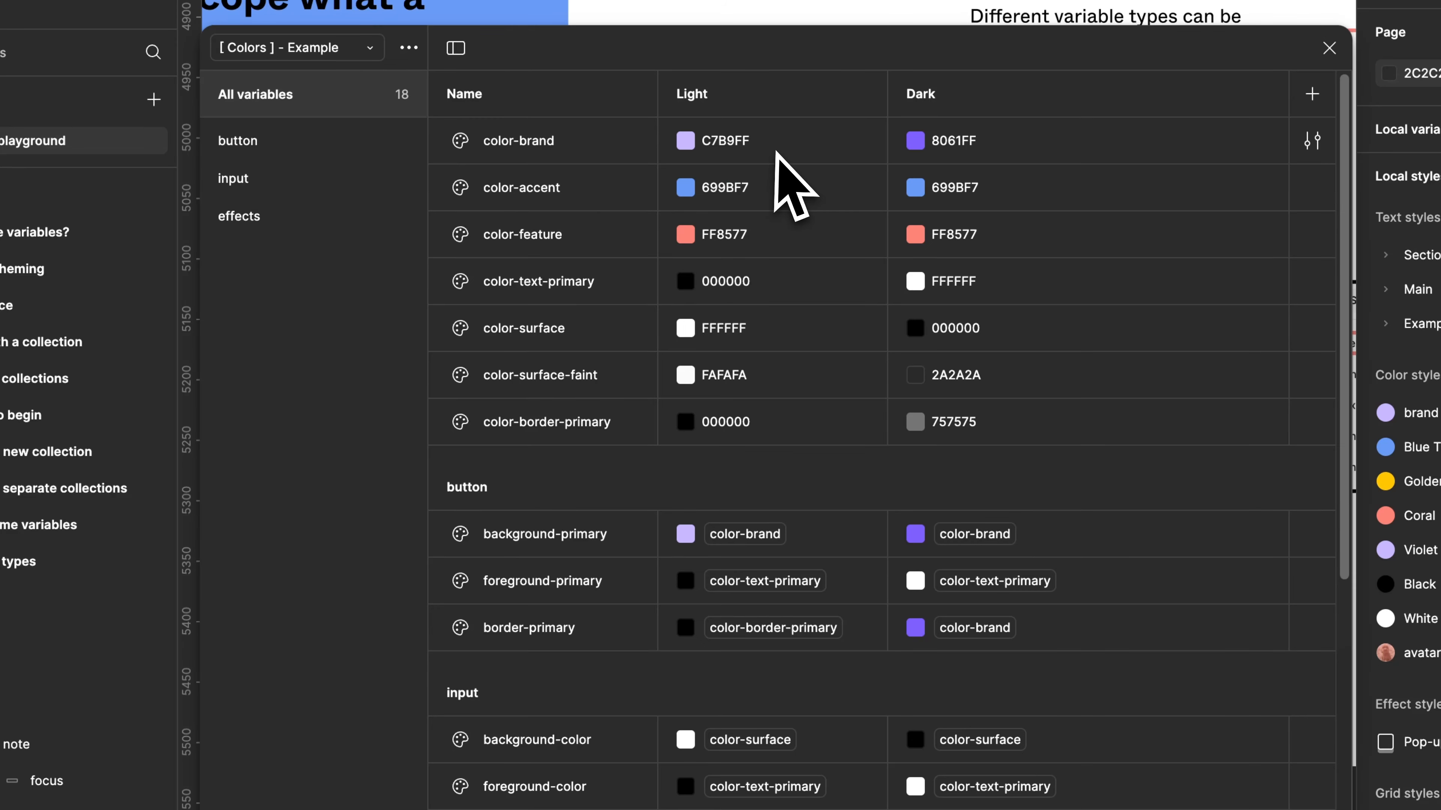
scroll(723, 293, down, 3)
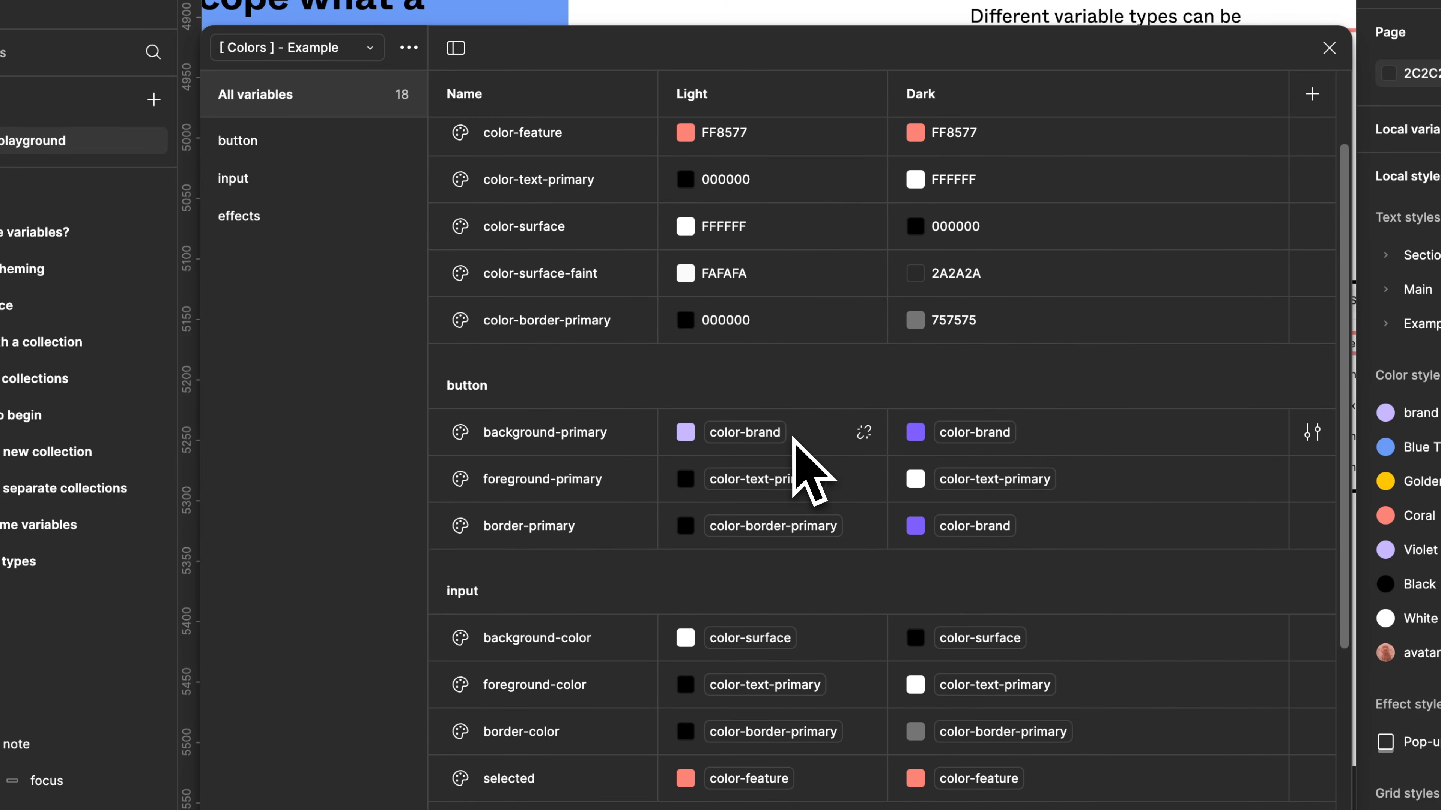
right_click(629, 440)
click(749, 561)
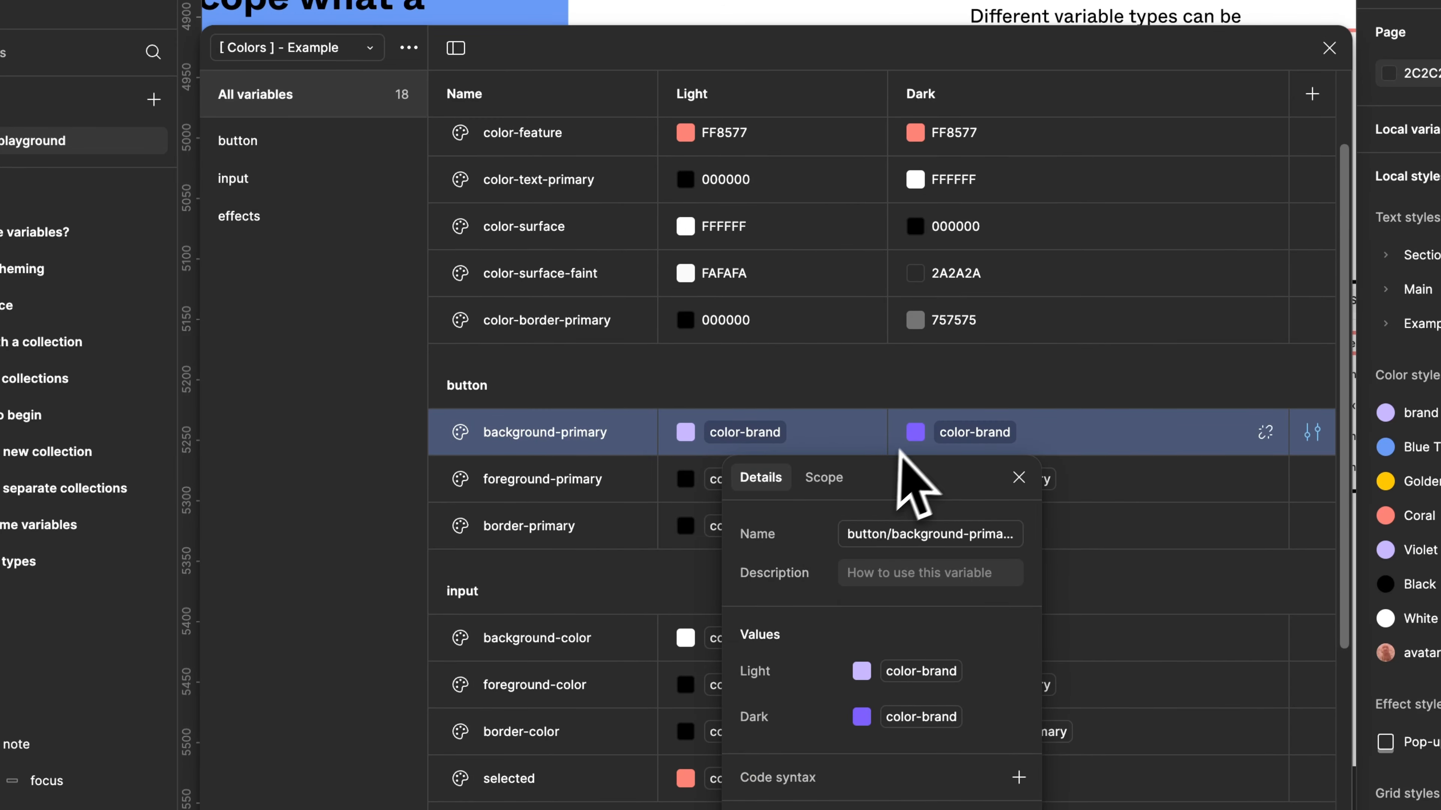
Examine the color scope options of the button group's background-primary variable and close its editing details.
click(831, 478)
drag(887, 478, 880, 250)
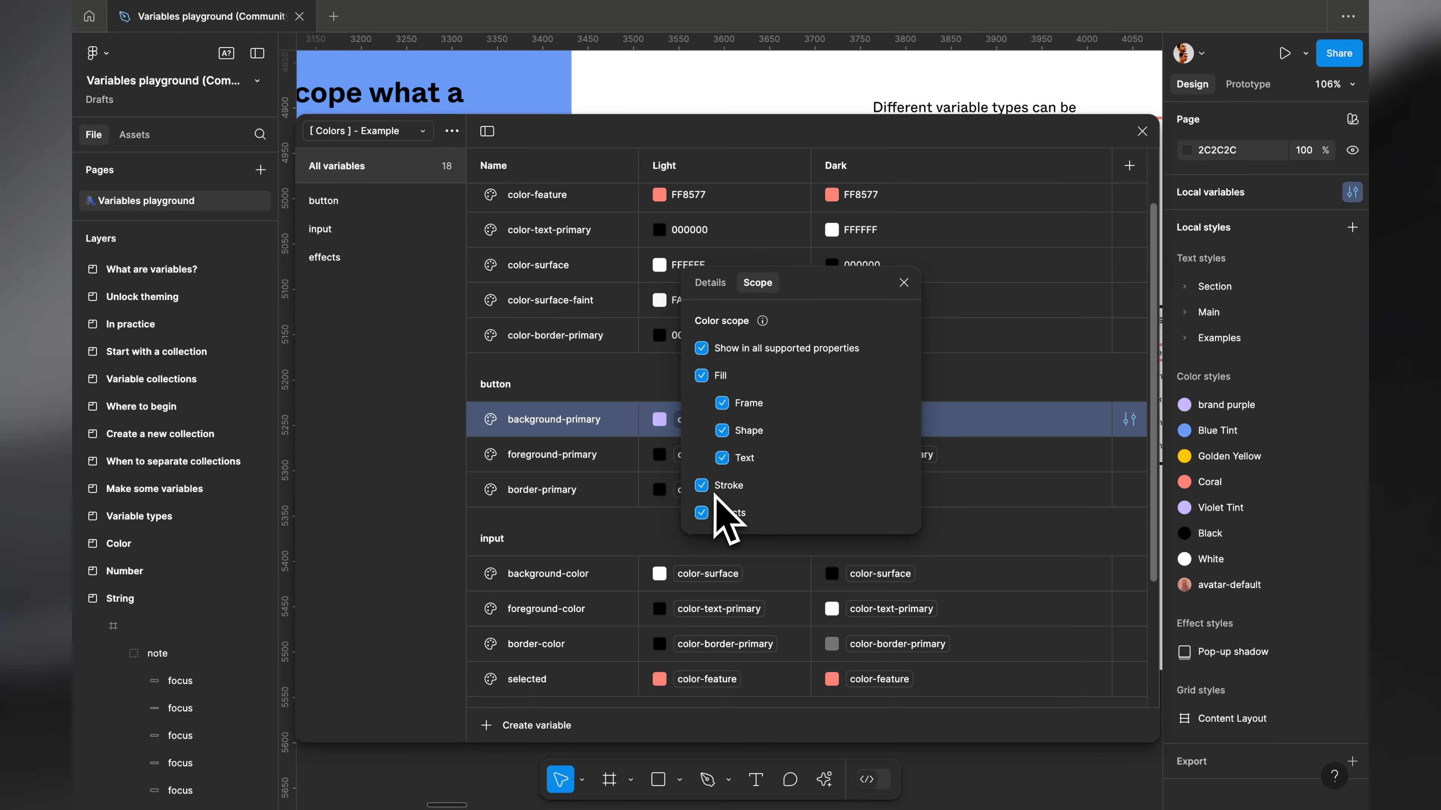
click(903, 282)
Bring up the number scope options of the top-shadow-y variable in the effects group.
scroll(909, 397, down, 3)
click(1129, 583)
click(784, 166)
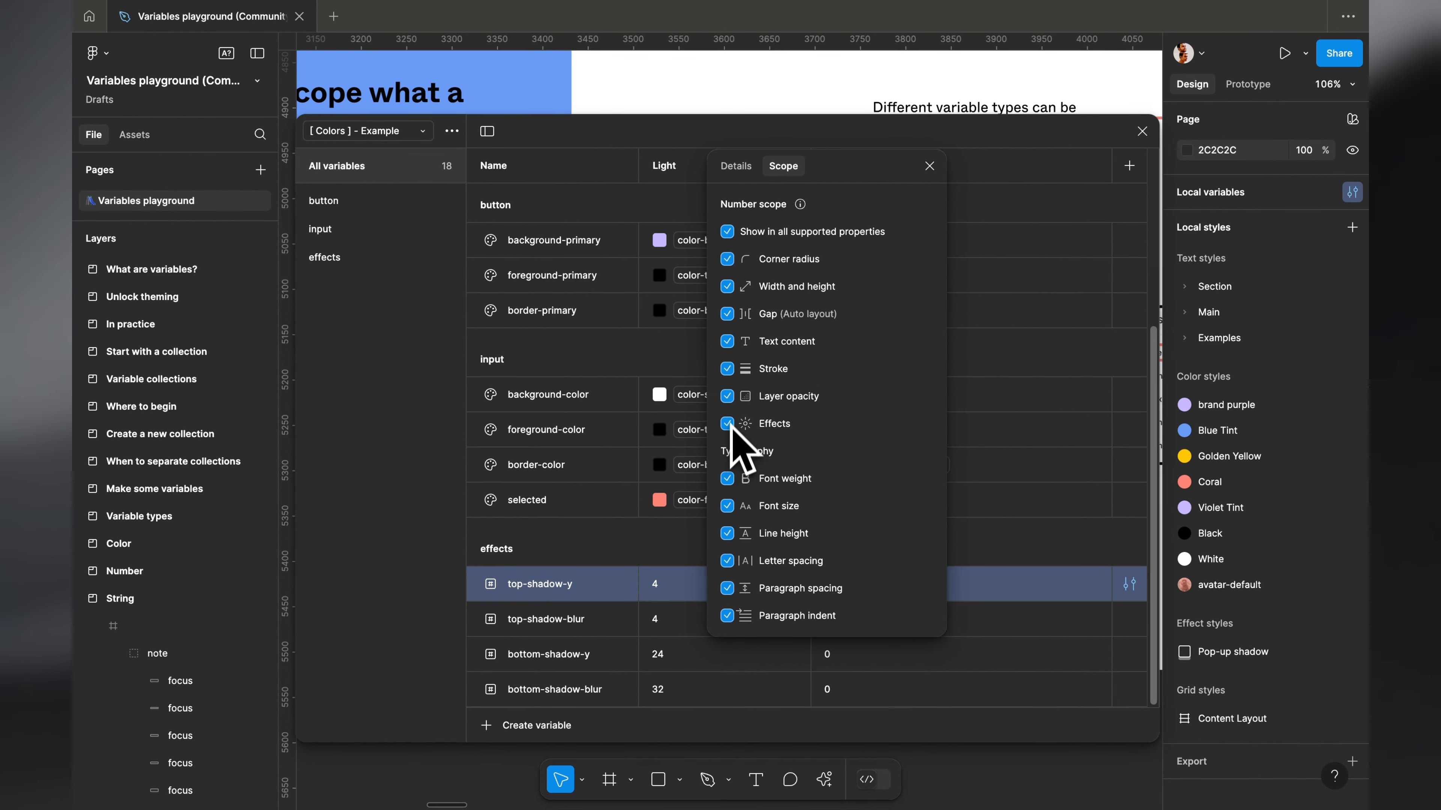
Try limiting top-shadow-y's scope to Effects only, and restore it to show in all supported properties.
click(727, 231)
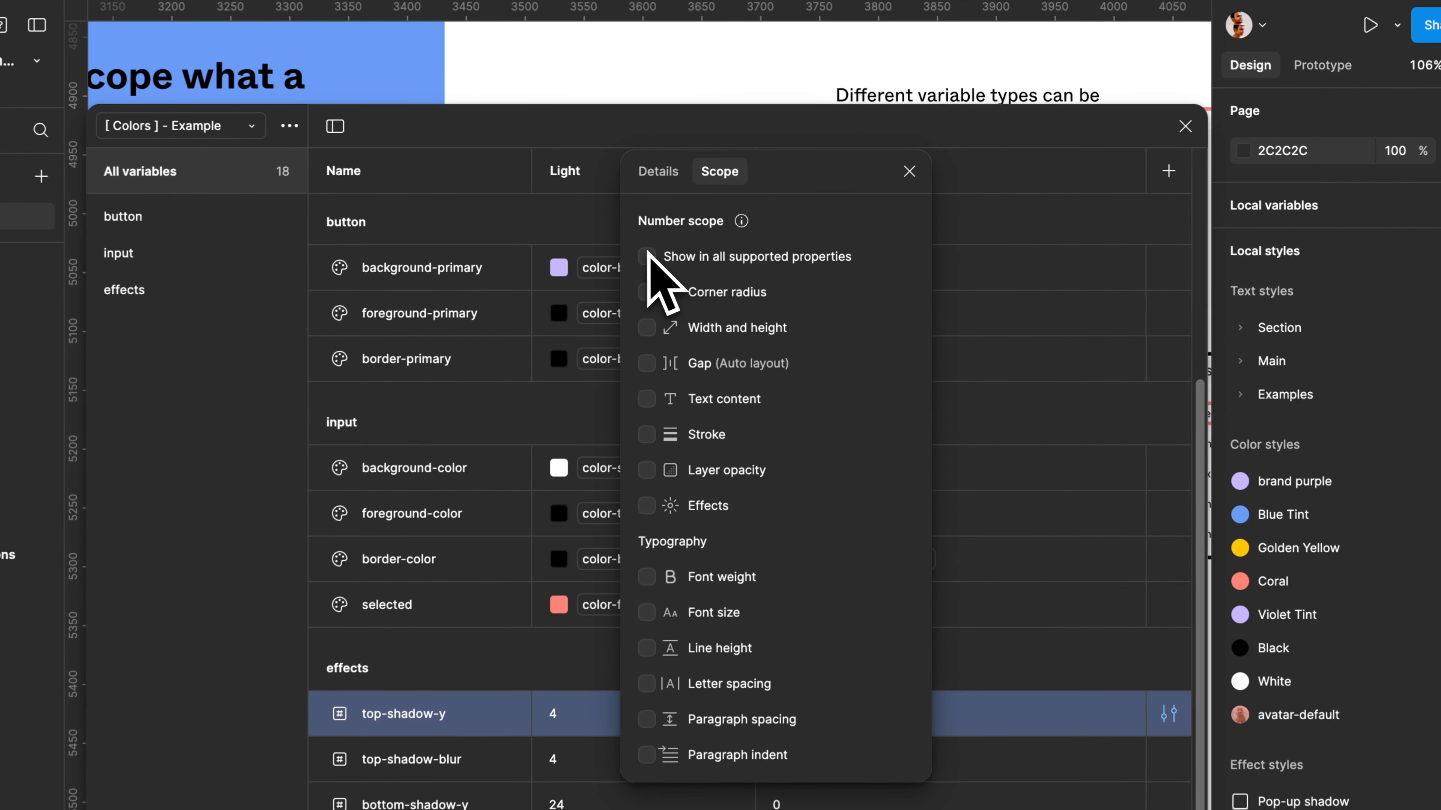
click(655, 505)
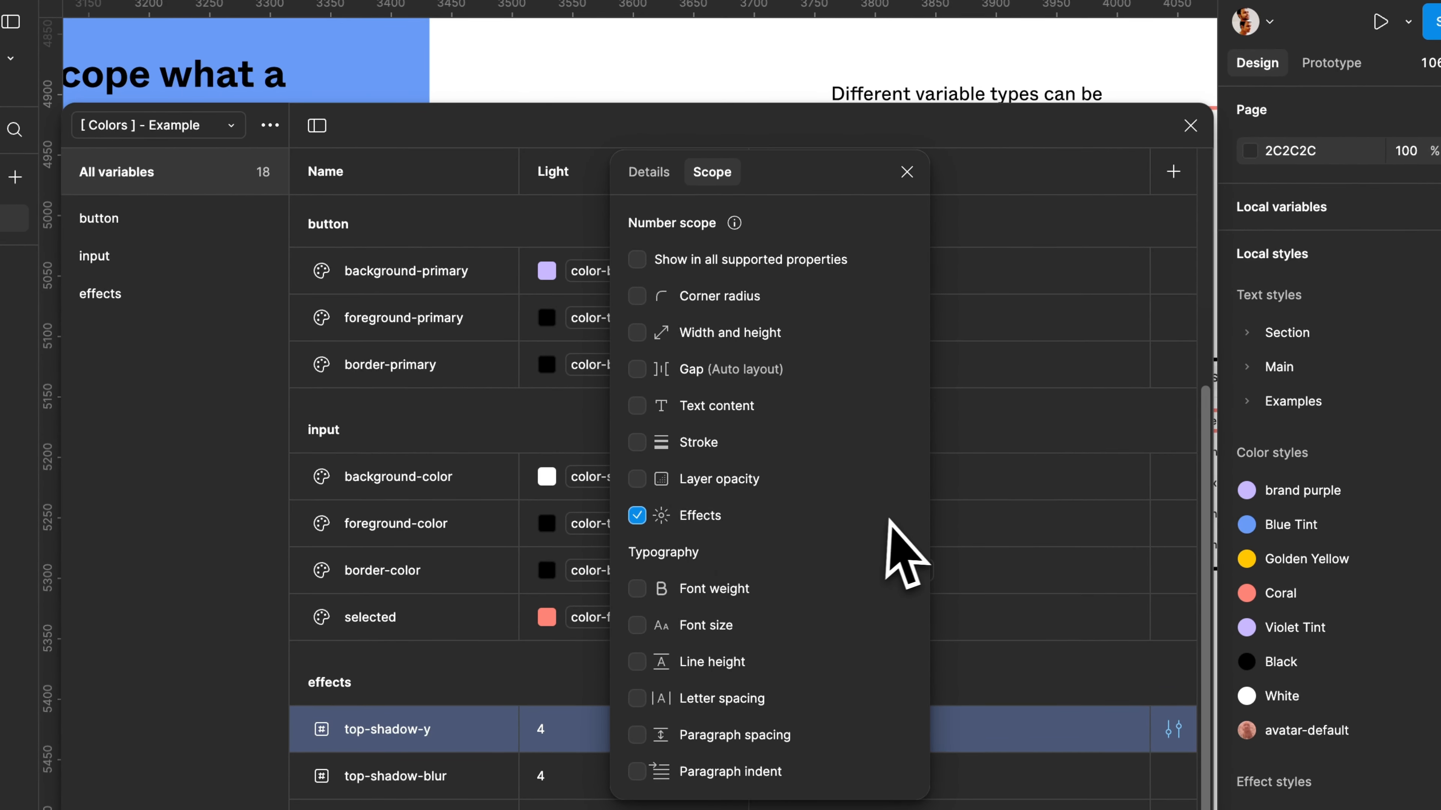
click(656, 262)
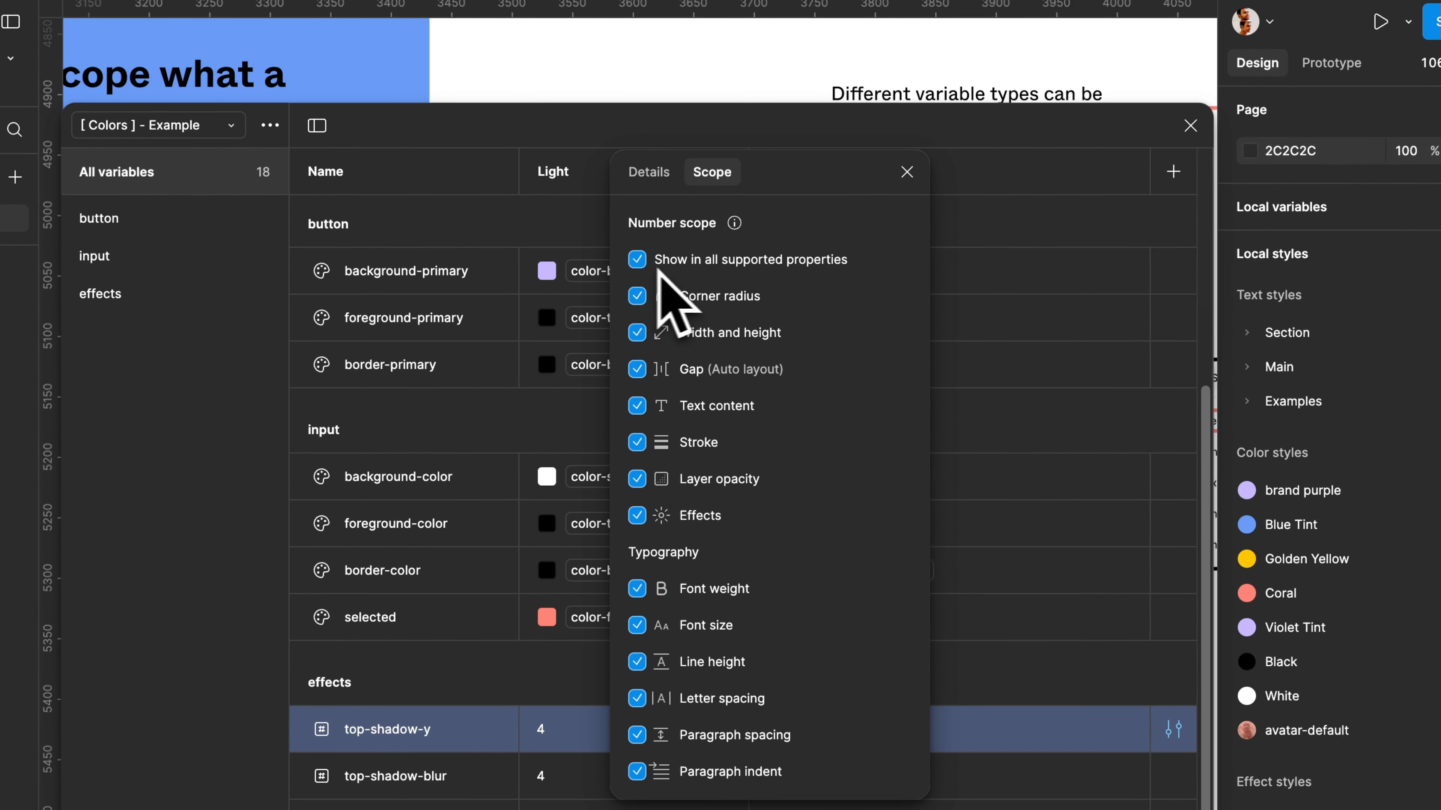
Close the local variables and examine the frames on using scoping and on scoping number and color variables.
click(906, 172)
click(1190, 125)
scroll(593, 213, down, 5)
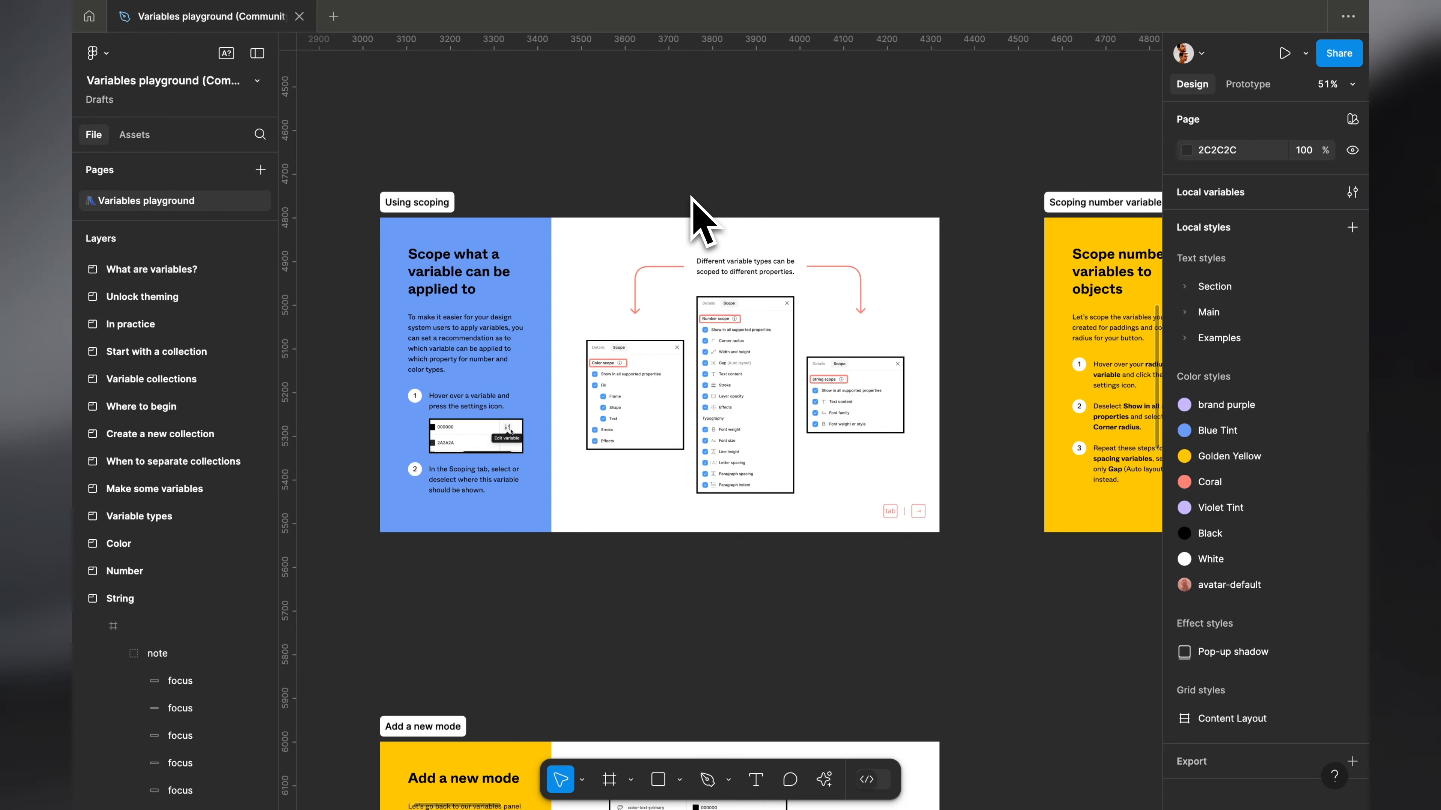
scroll(690, 195, right, 7)
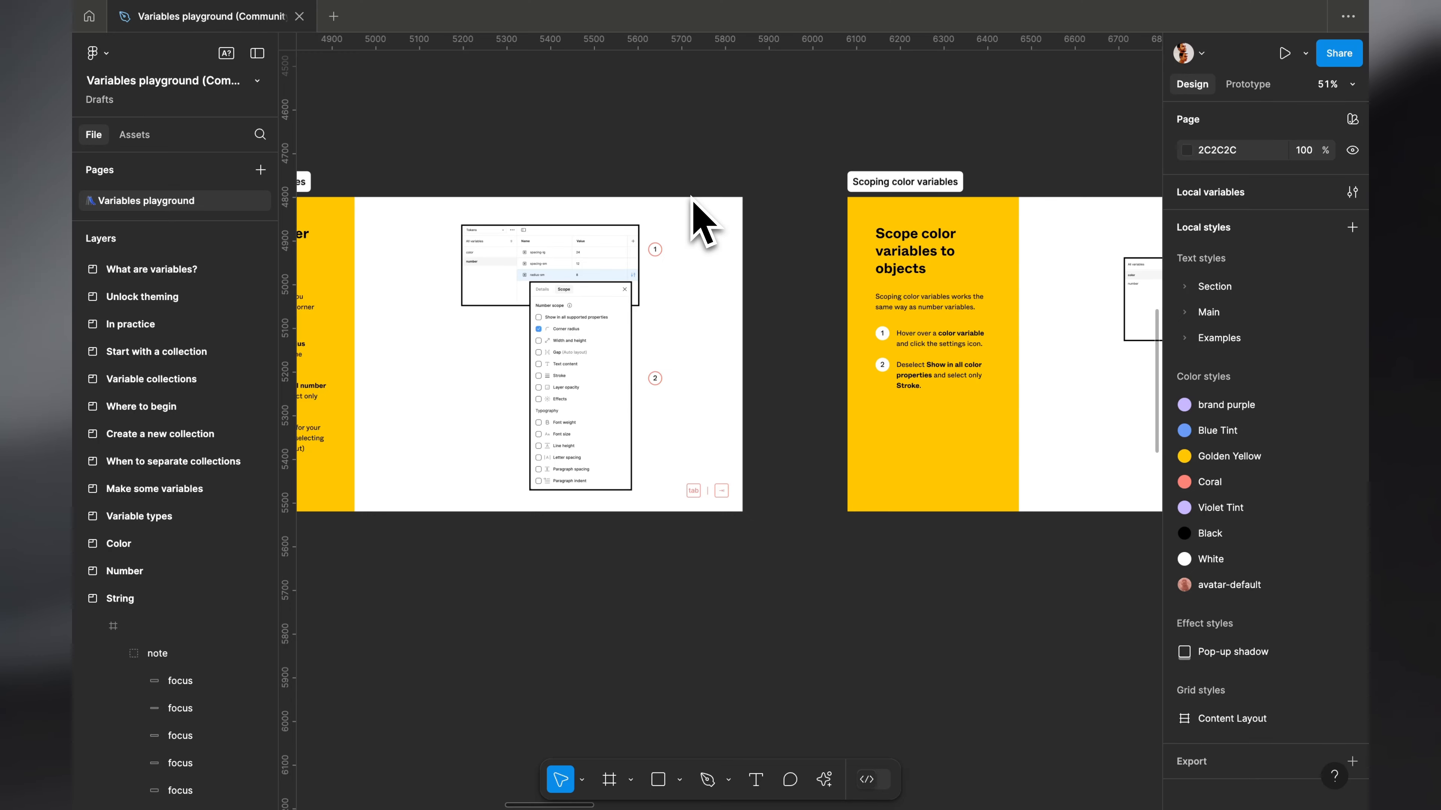
Find the Adding modes section and examine its Modes and Add a new mode frames.
scroll(684, 224, down, 5)
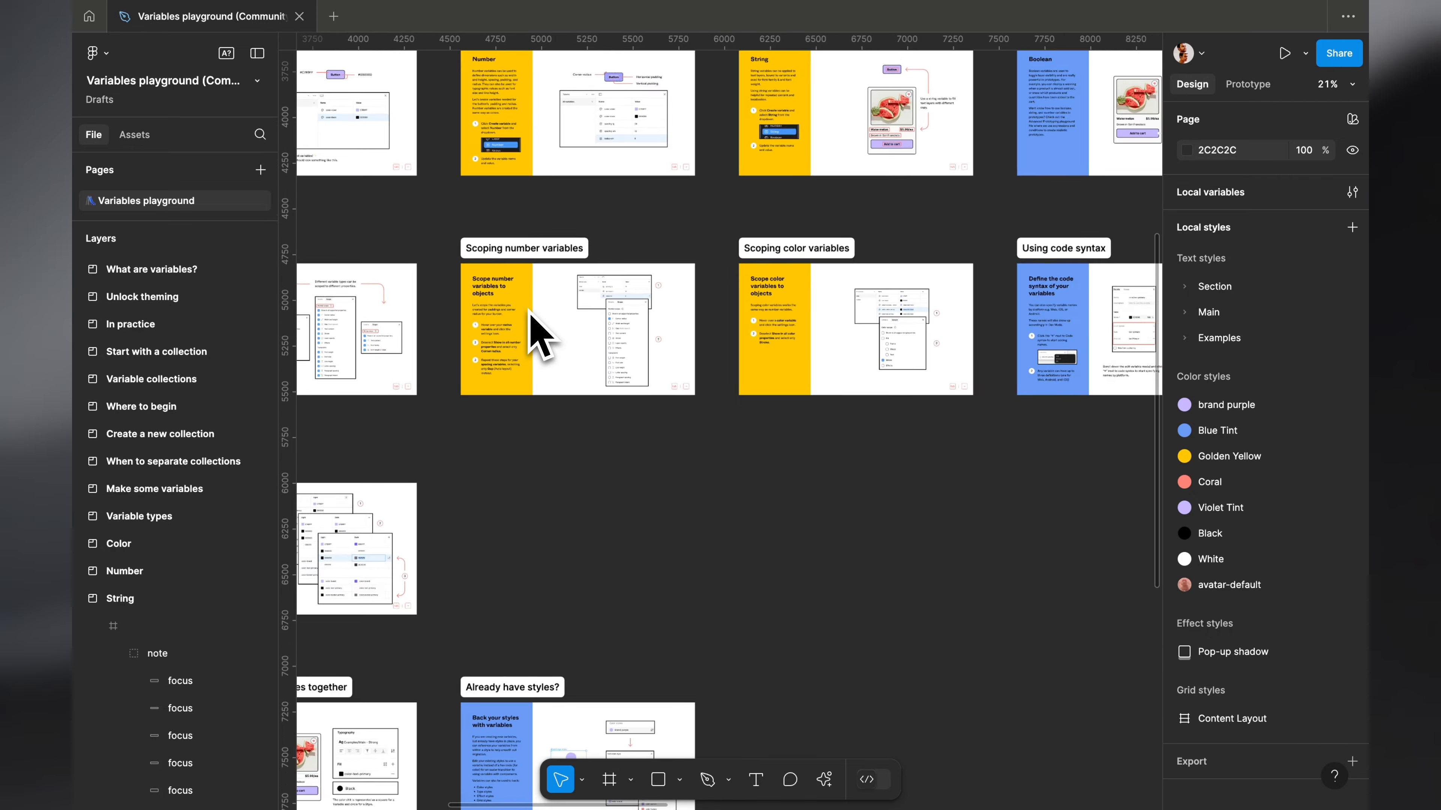
scroll(528, 311, down, 5)
scroll(528, 313, left, 6)
scroll(529, 322, up, 5)
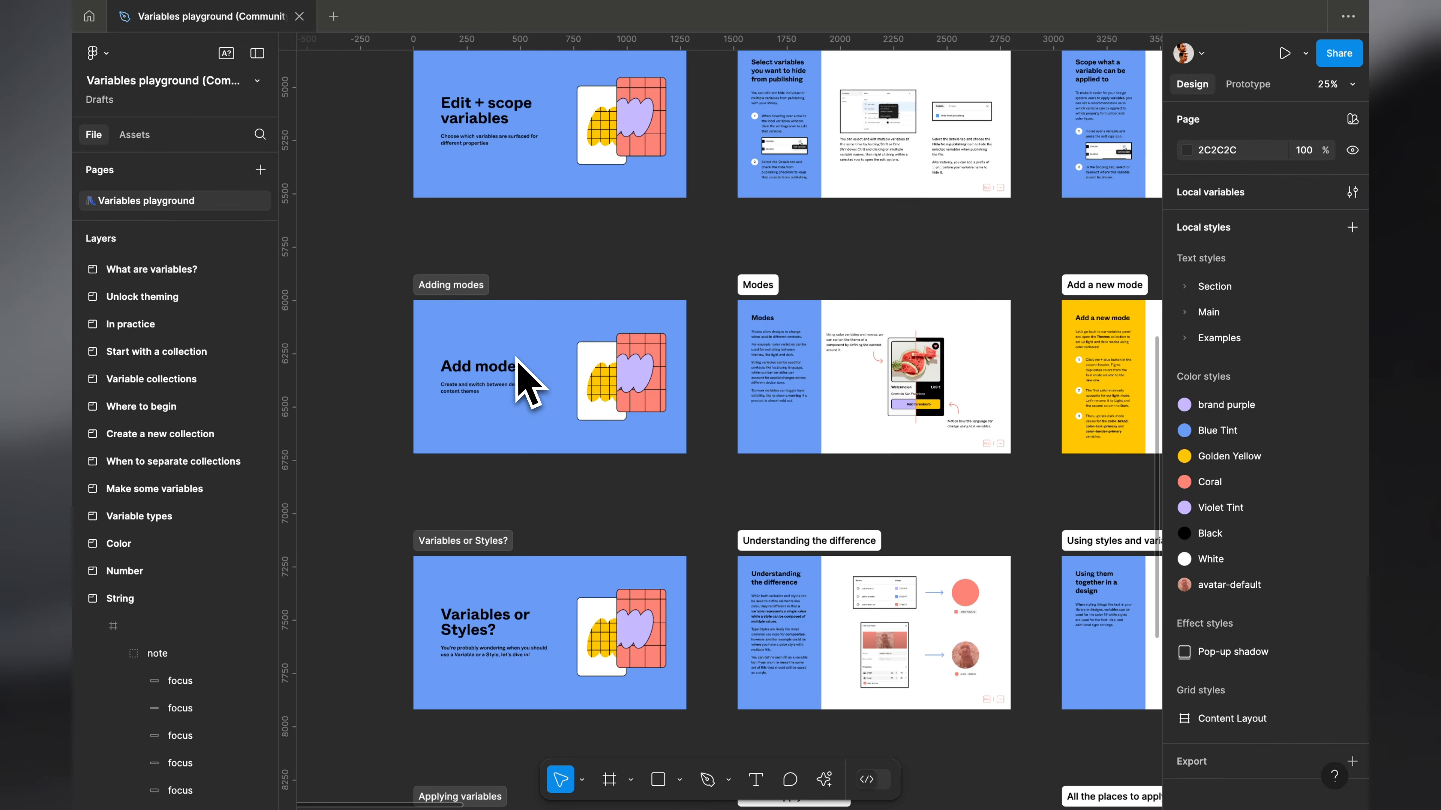
scroll(517, 361, up, 3)
scroll(517, 361, right, 5)
scroll(518, 362, up, 5)
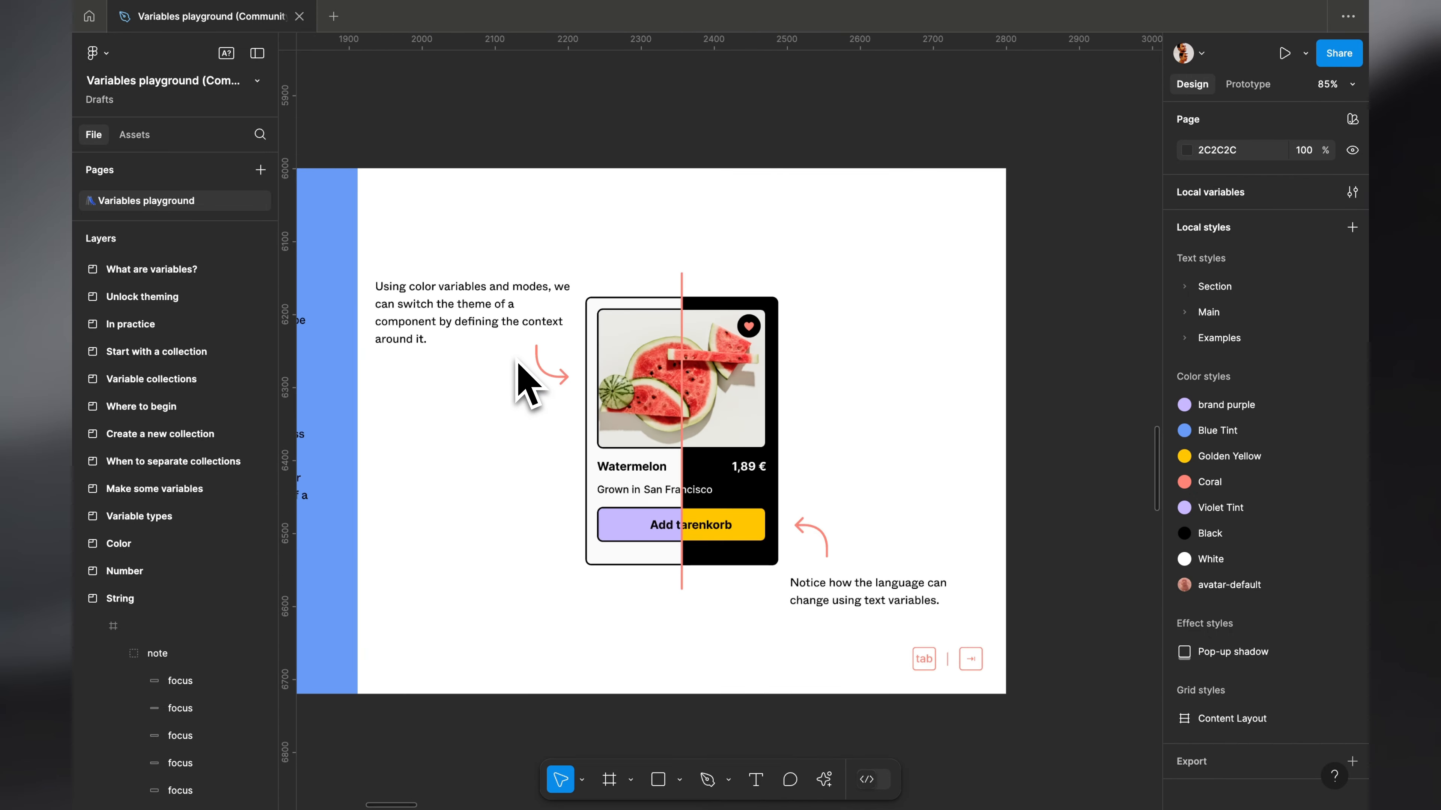
scroll(740, 450, down, 2)
scroll(740, 450, right, 6)
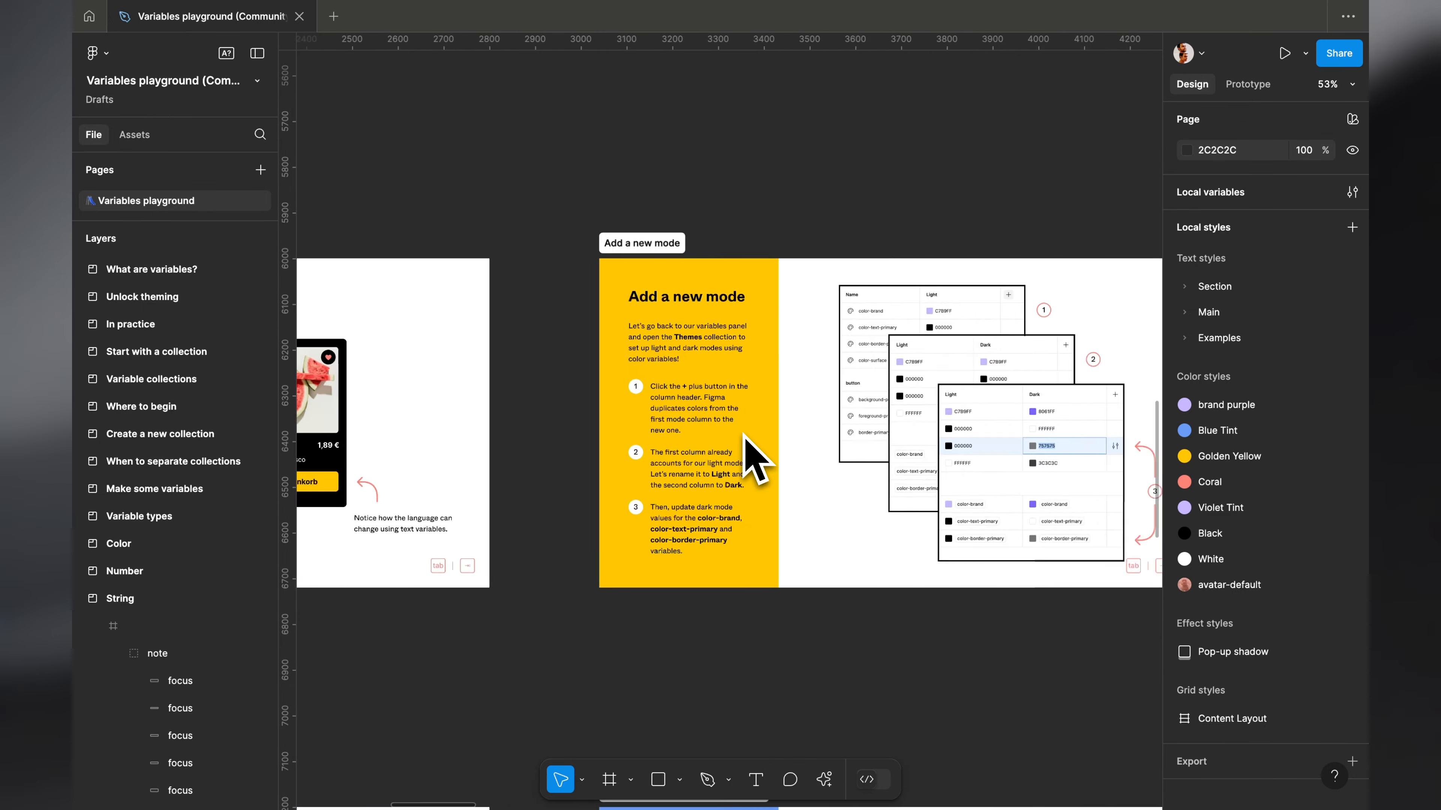
scroll(754, 454, right, 4)
scroll(754, 451, up, 2)
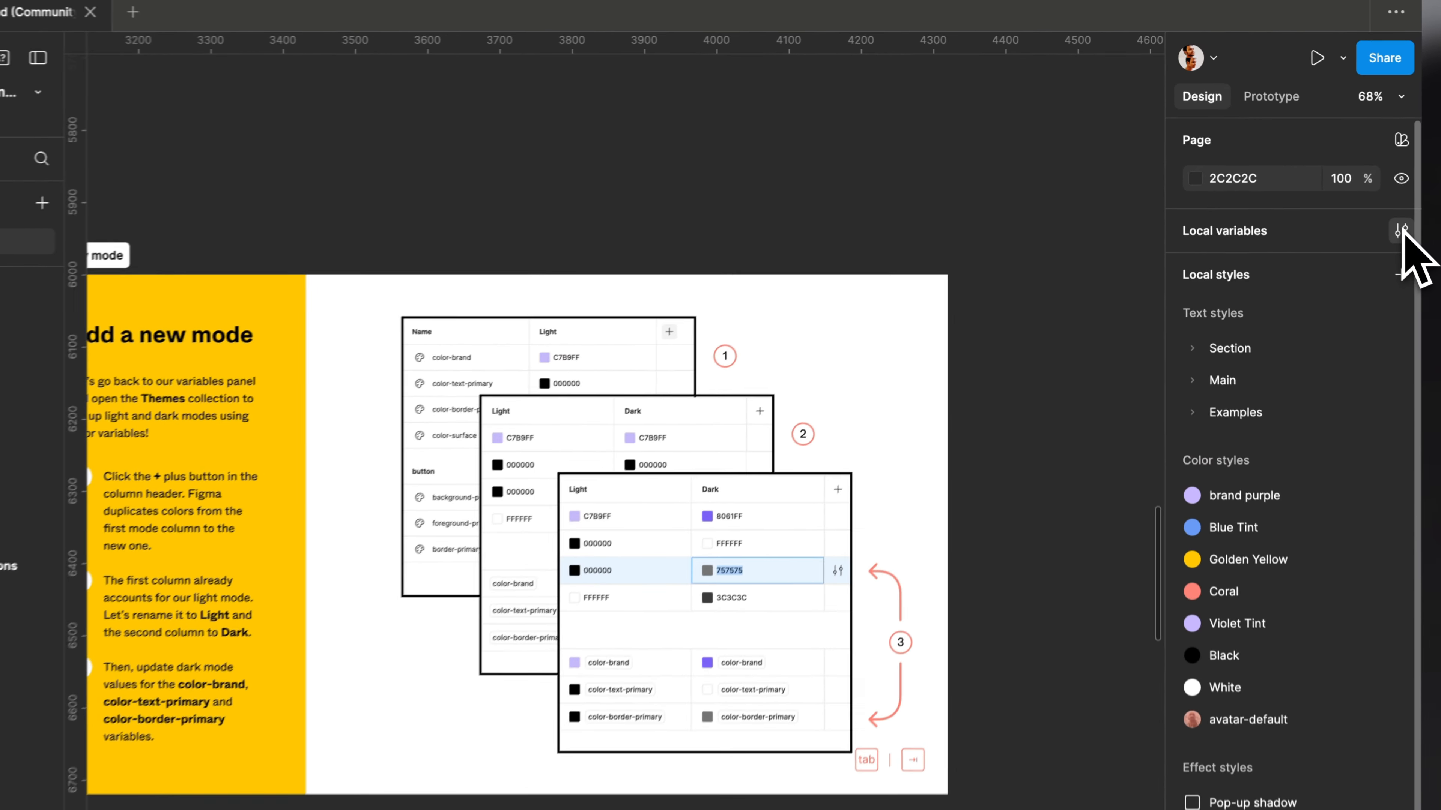
Open the local variables and inspect the Light and Dark modes across all groups of the [ Colors ] - Example collection.
click(1401, 230)
double_click(553, 198)
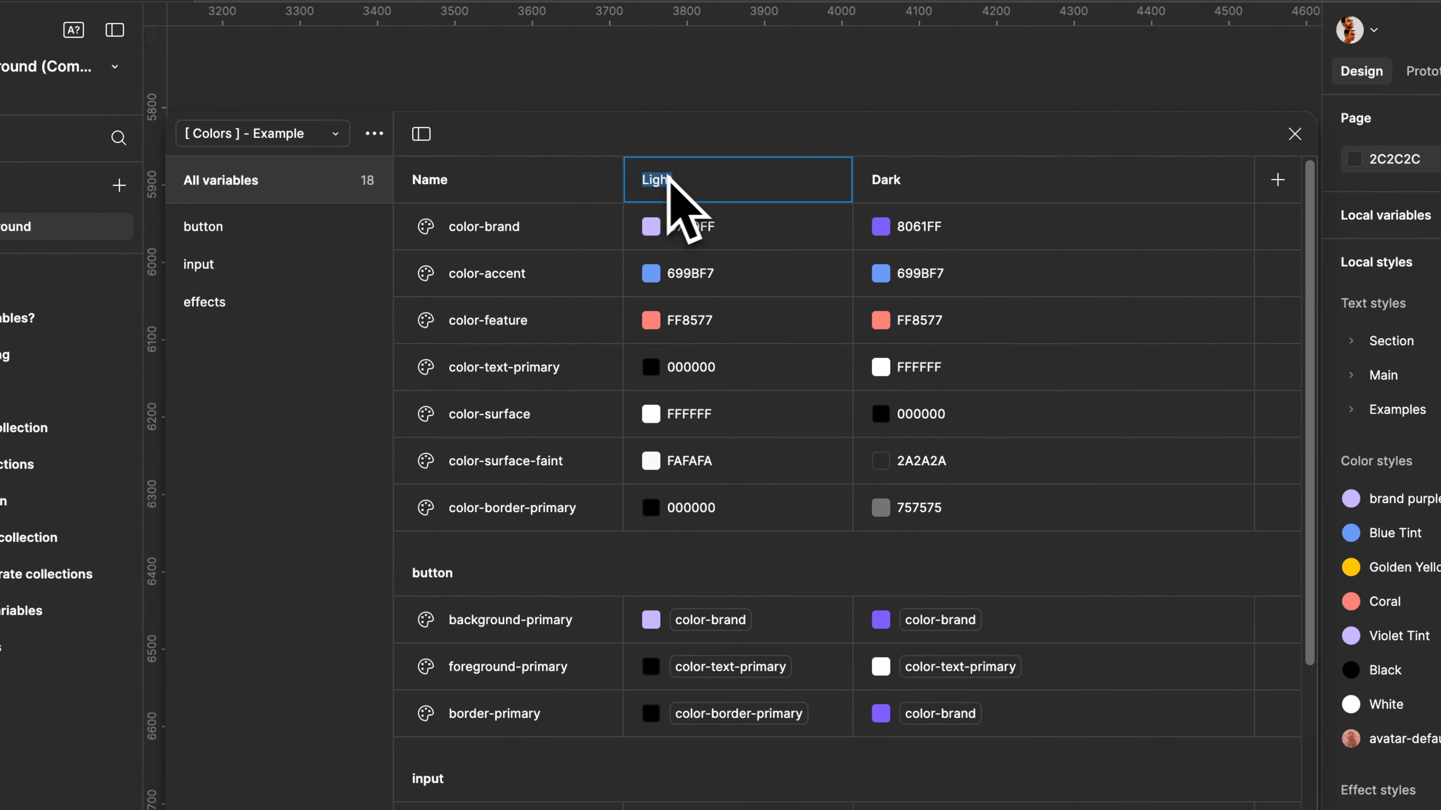
double_click(963, 182)
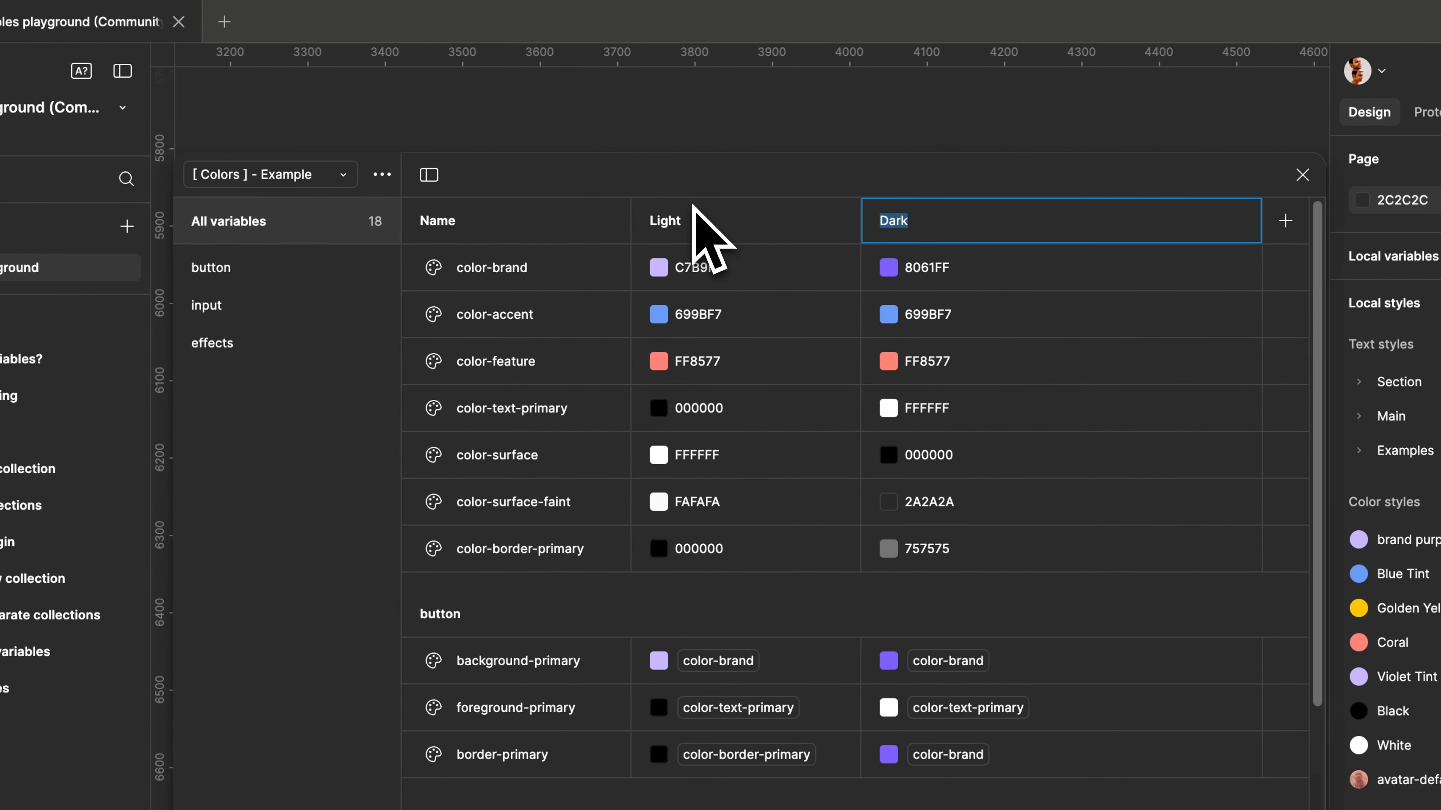
scroll(774, 363, down, 5)
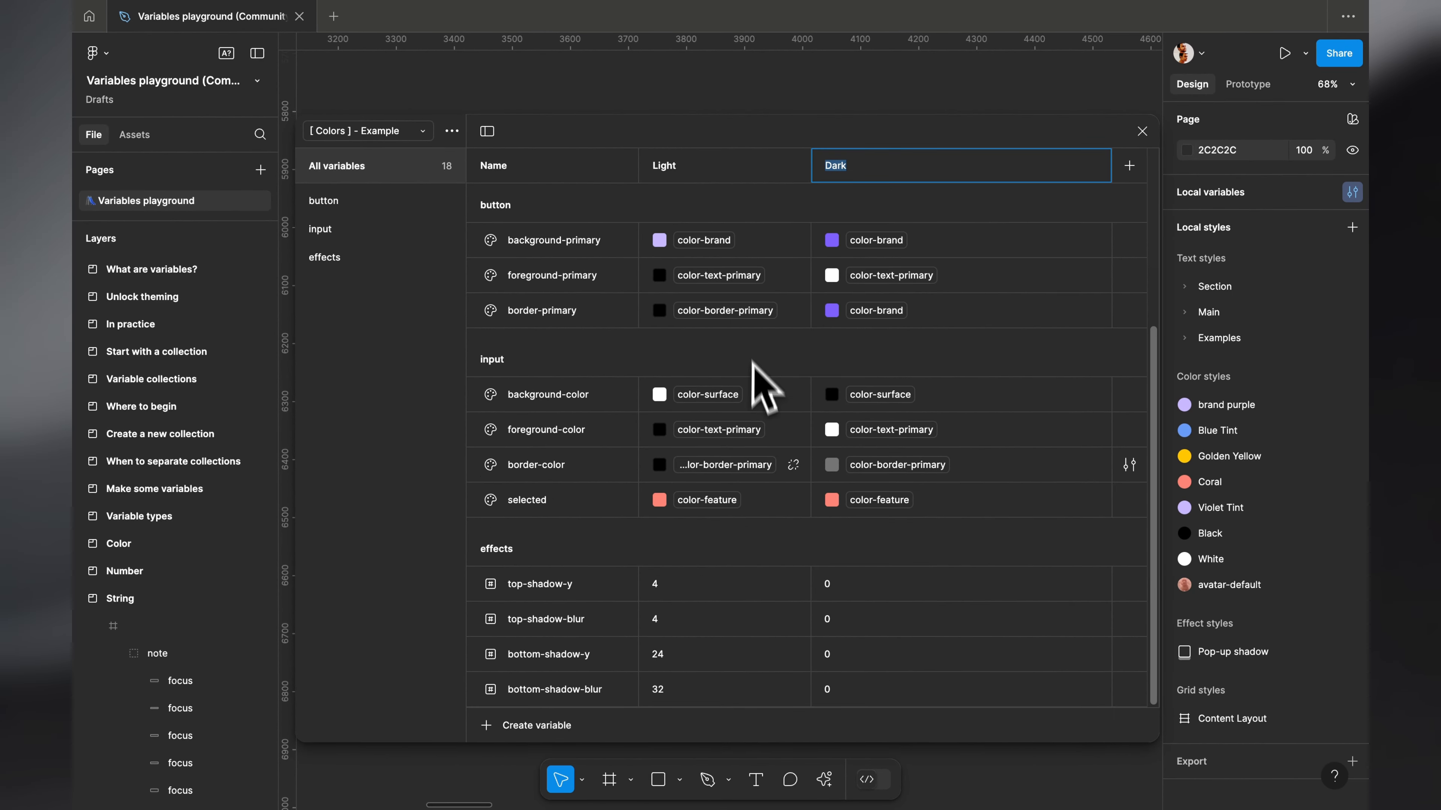
scroll(754, 522, up, 5)
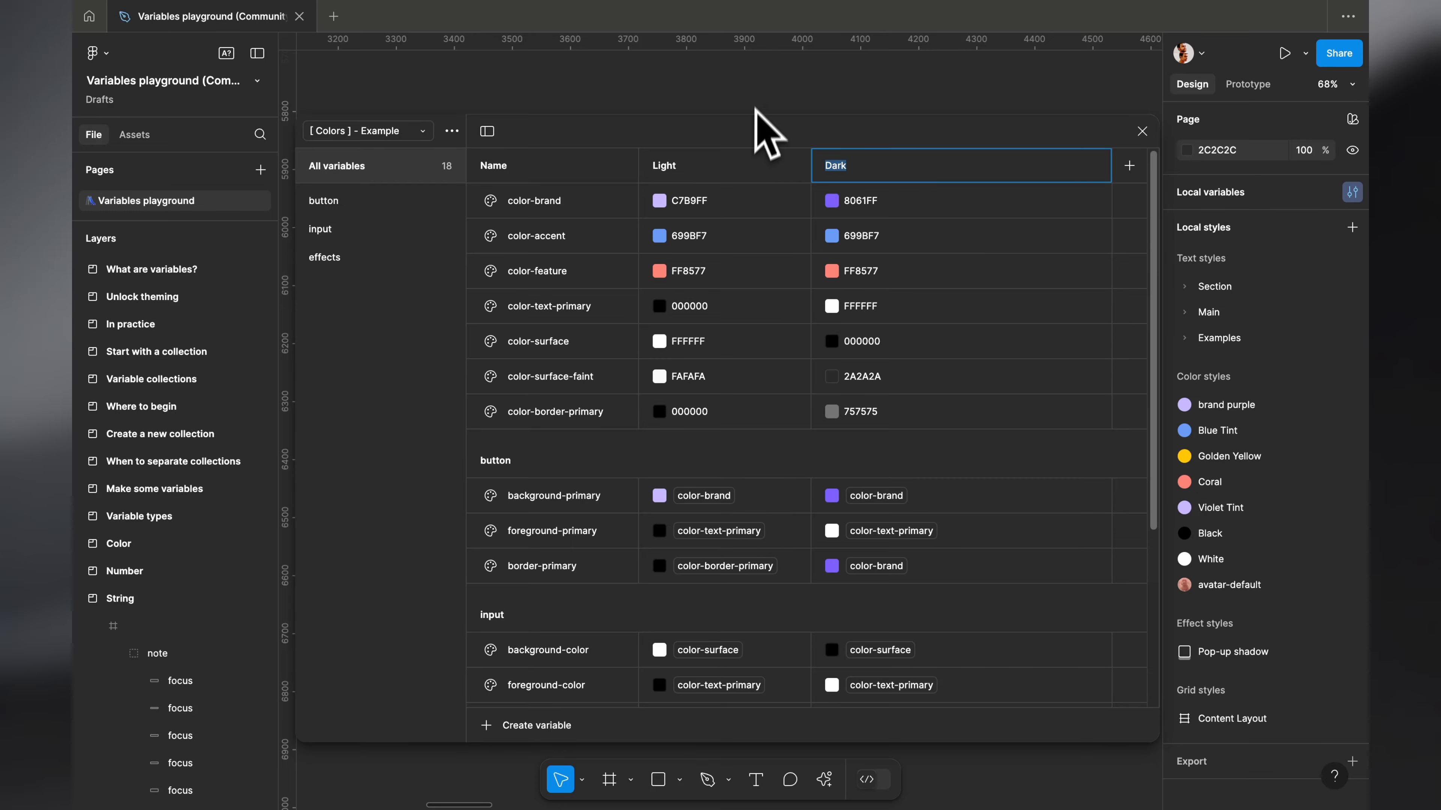
Add a third mode after Dark with its default name, and delete that mode again.
click(1128, 166)
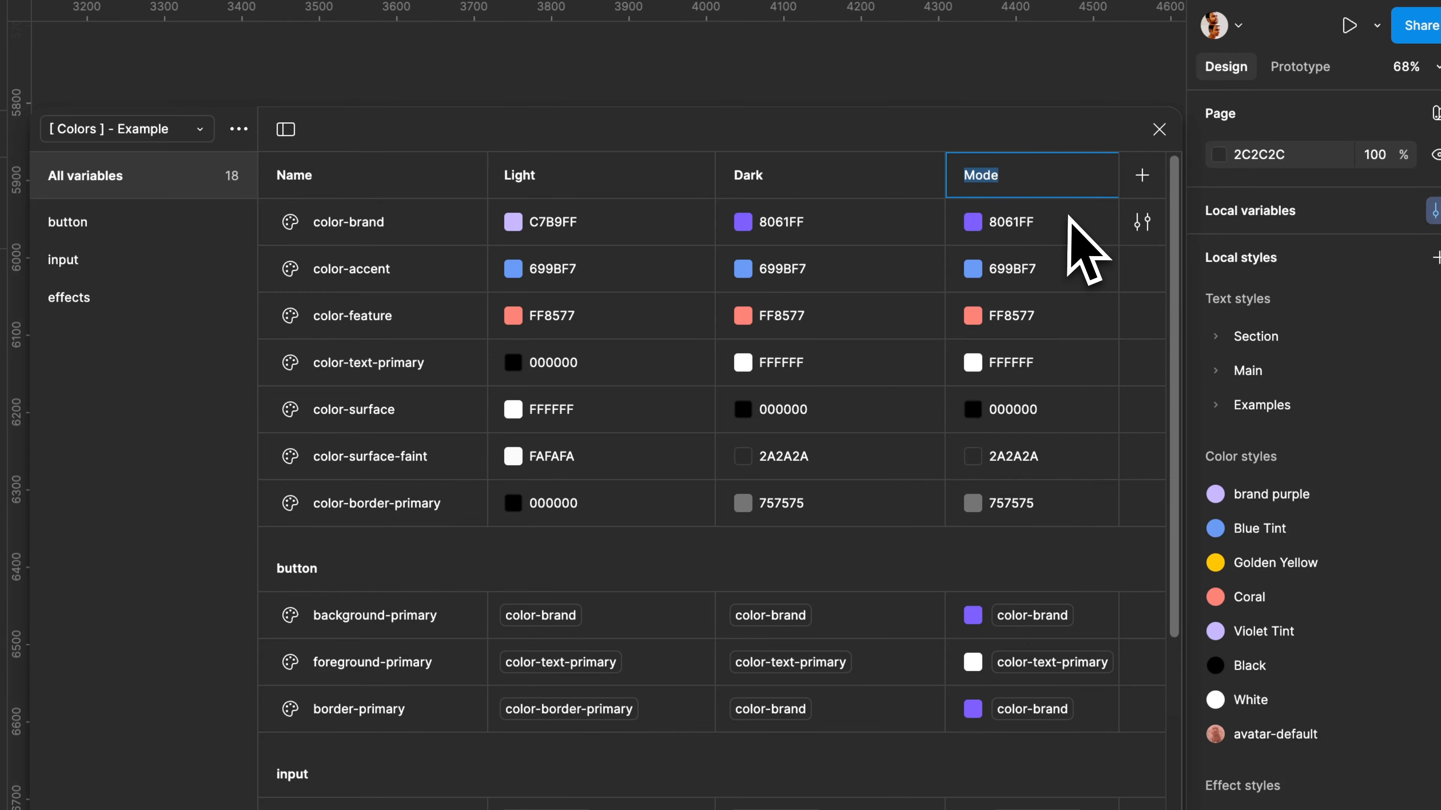
key(Return)
right_click(1054, 181)
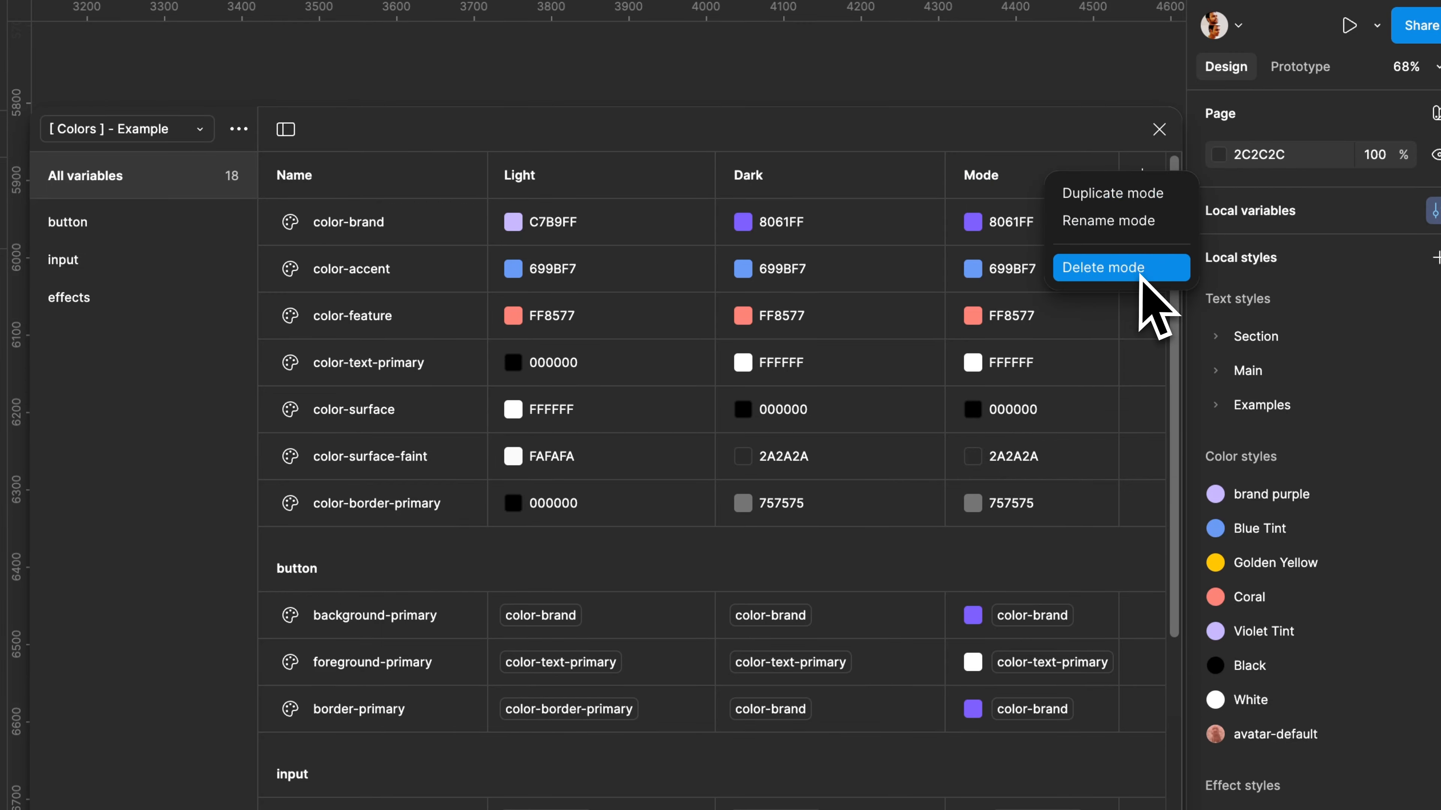
click(1129, 267)
Close the local variables and review the numbered instructions and illustrations in the Add a new mode frame.
click(1159, 129)
scroll(762, 494, up, 2)
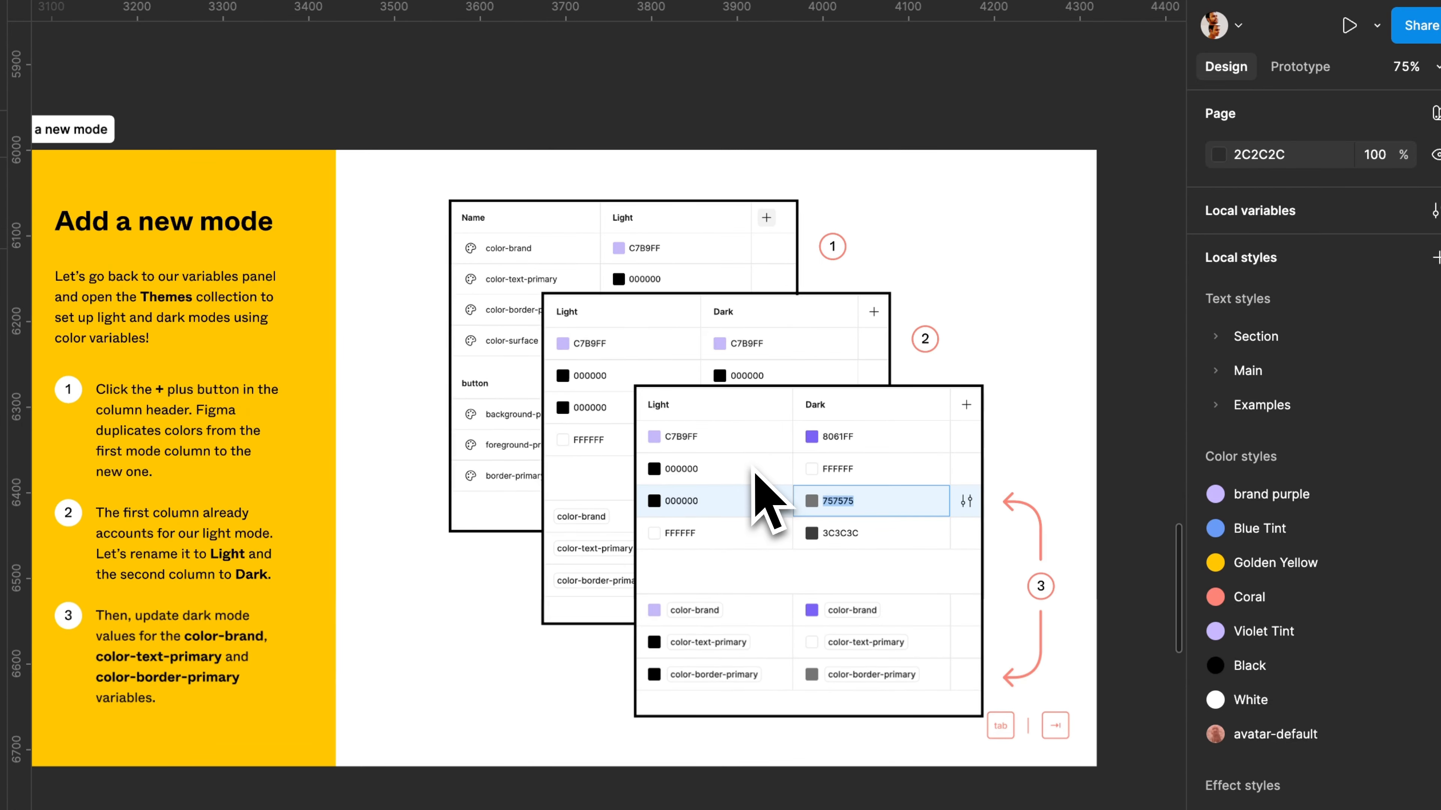
scroll(755, 470, down, 6)
scroll(755, 470, up, 7)
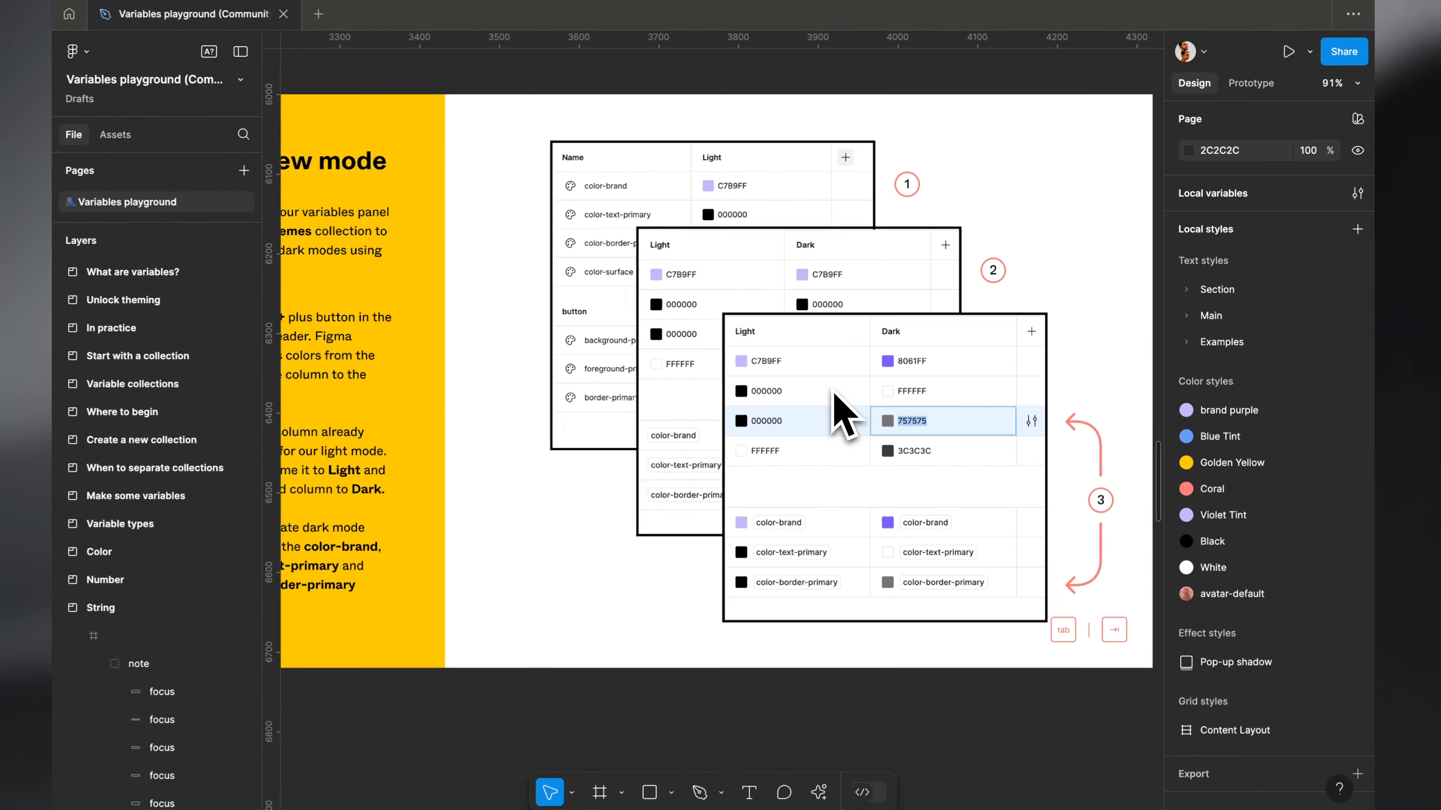
Return to the Modes frame and browse the page's variable mode options for the example collections, including the Grid collection.
scroll(754, 469, down, 4)
scroll(754, 469, left, 10)
scroll(843, 391, up, 3)
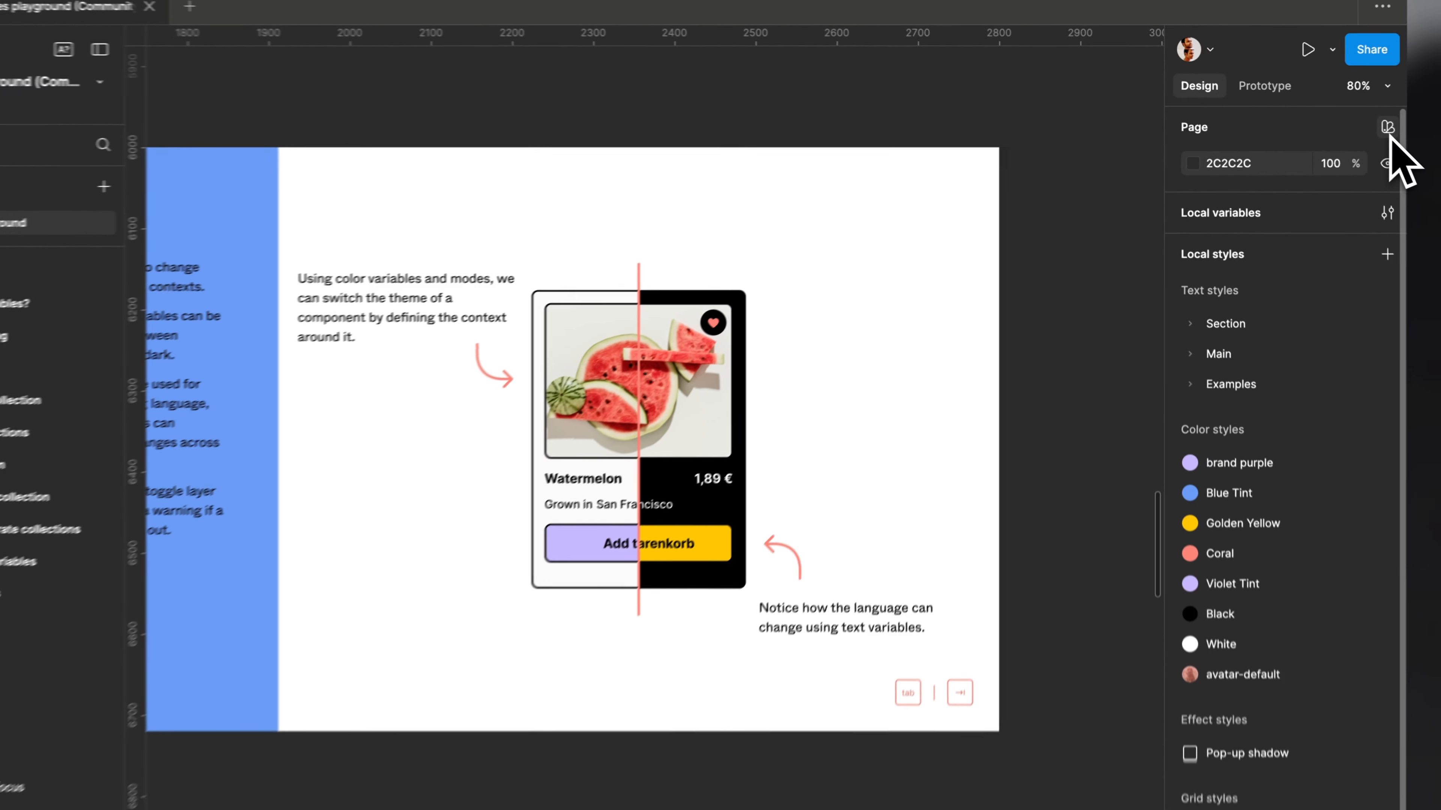
click(1352, 118)
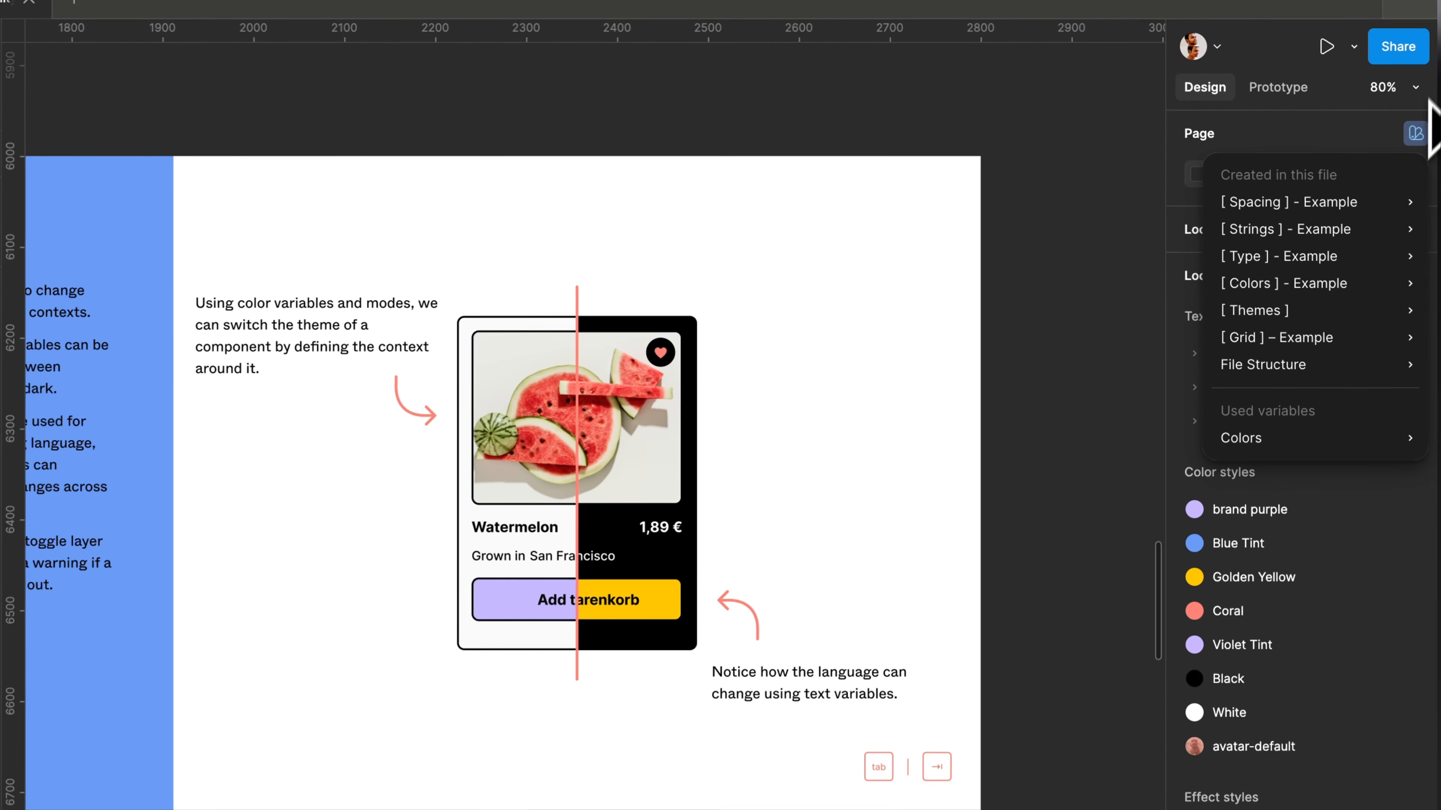
mouse_move(1325, 283)
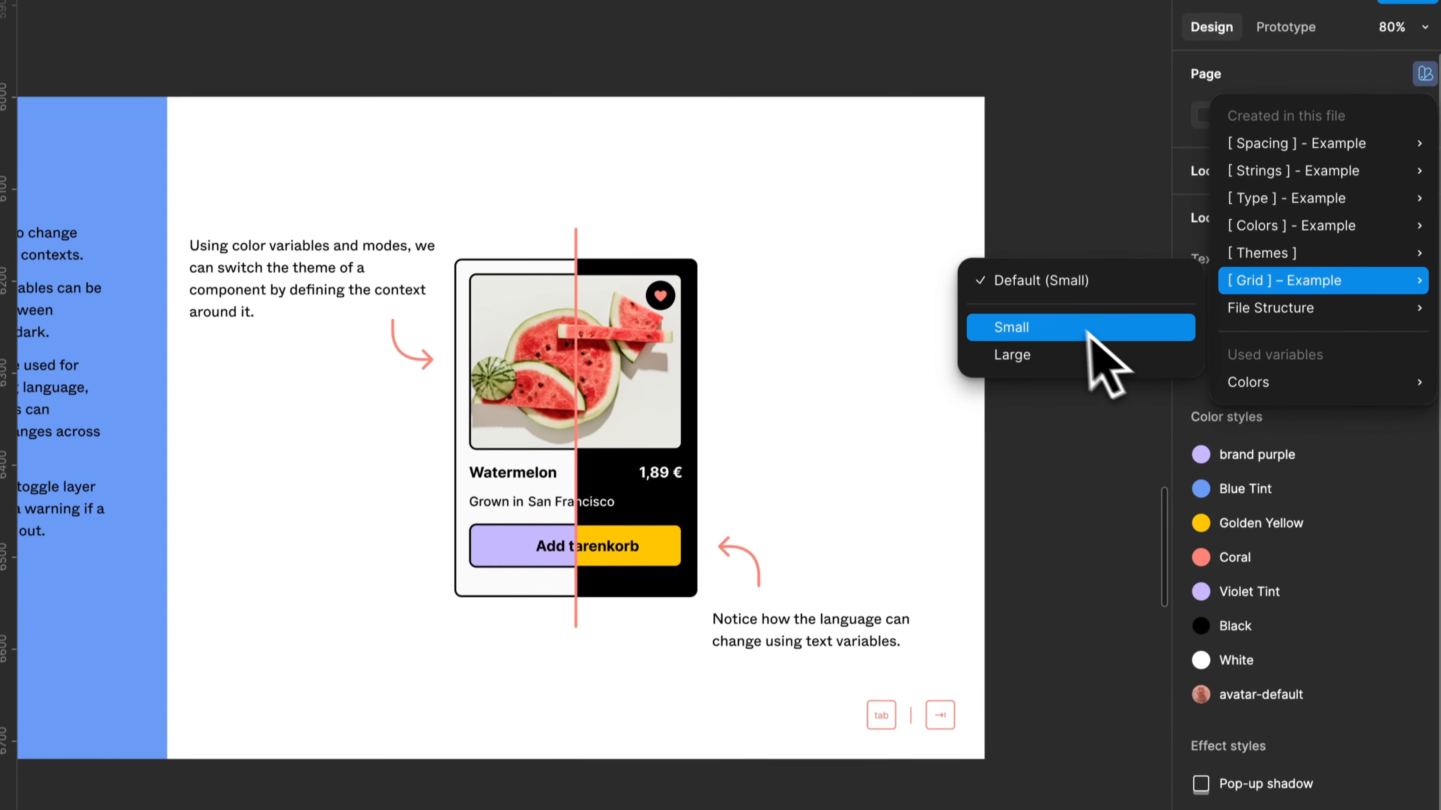
Find the Variables or Styles? section and hide the interface around the canvas.
scroll(1011, 583, down, 3)
scroll(1019, 497, down, 3)
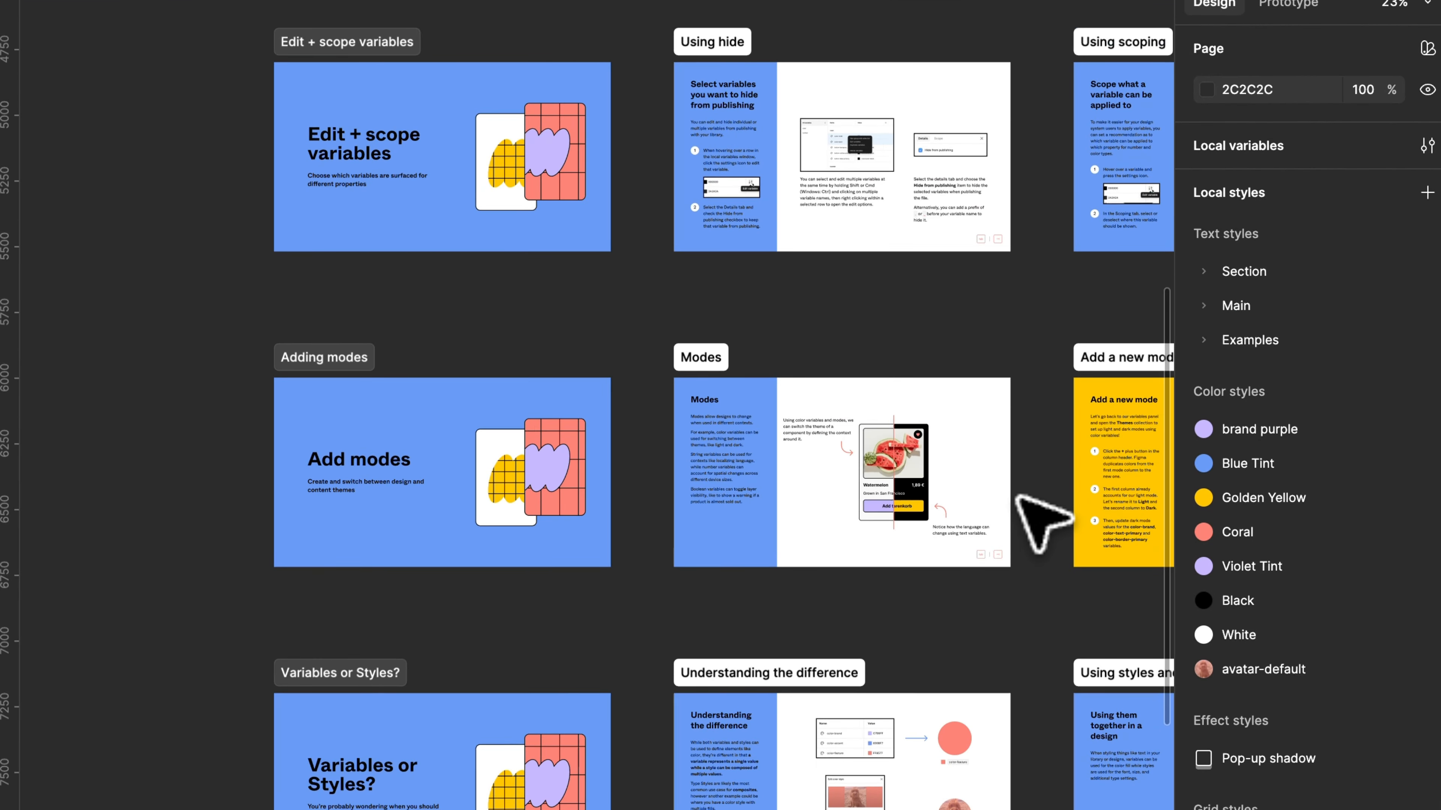
scroll(1019, 494, down, 5)
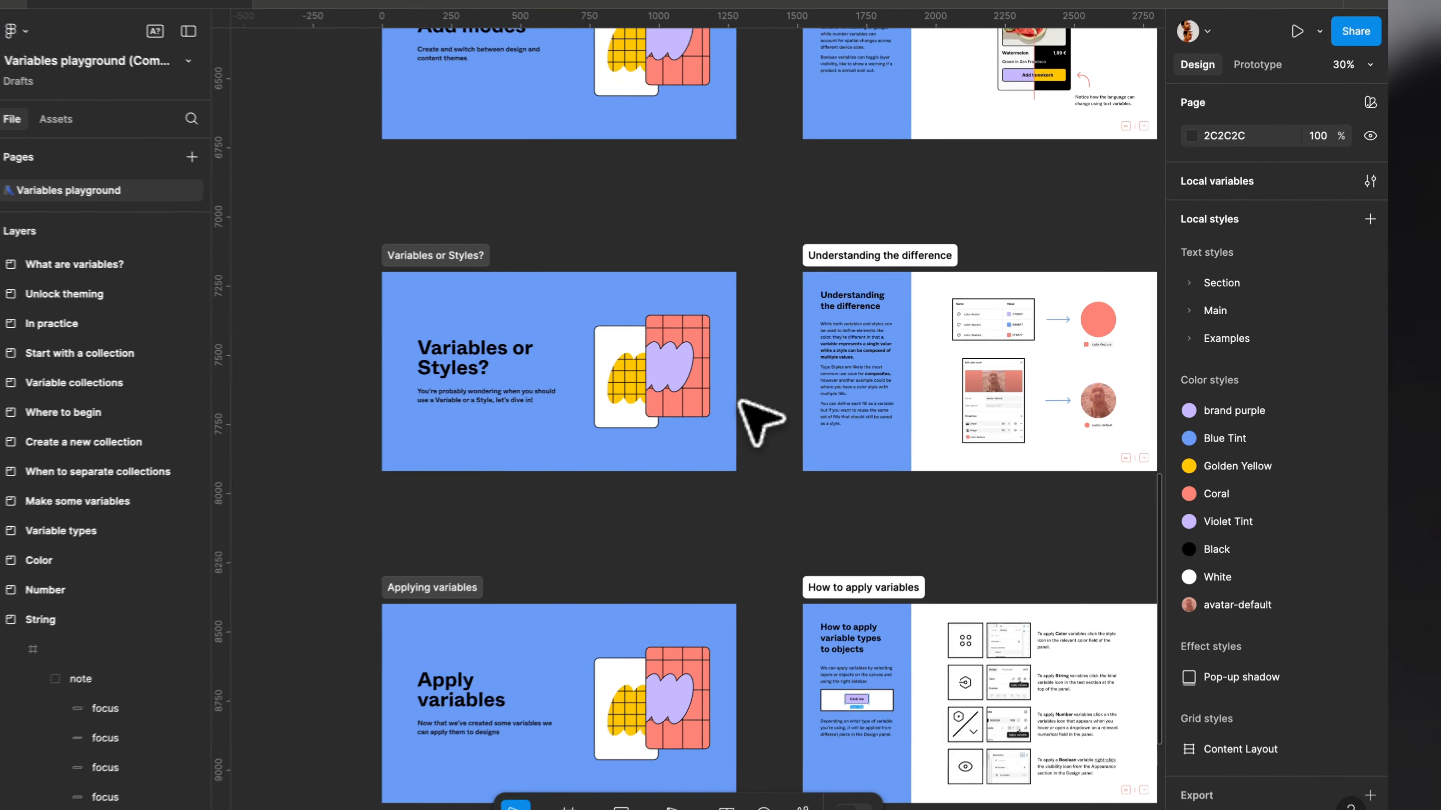
scroll(704, 448, right, 5)
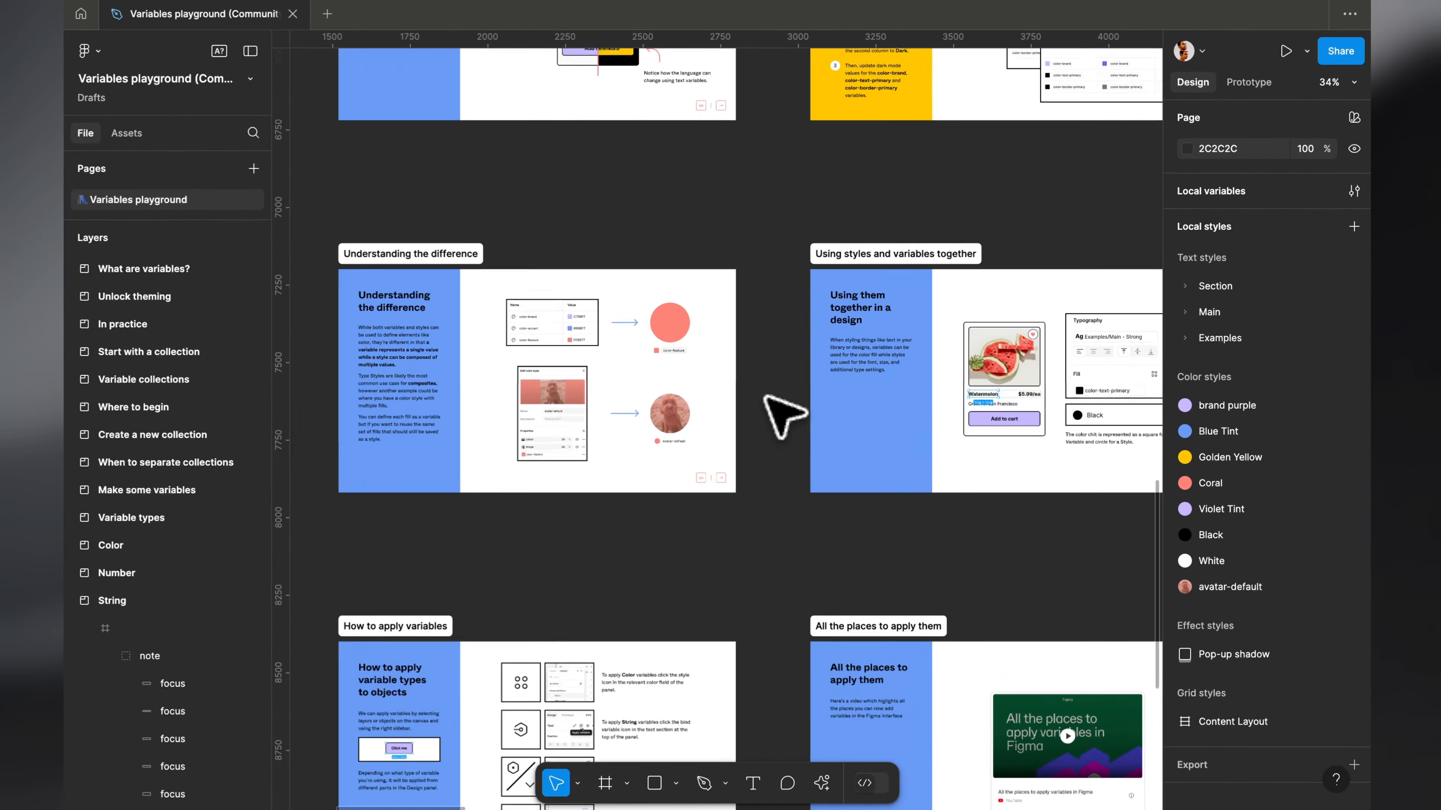
scroll(706, 446, up, 5)
key(super+backslash)
Examine the Understanding the difference frame, including the fills that make up the avatar-default color style.
scroll(770, 398, up, 5)
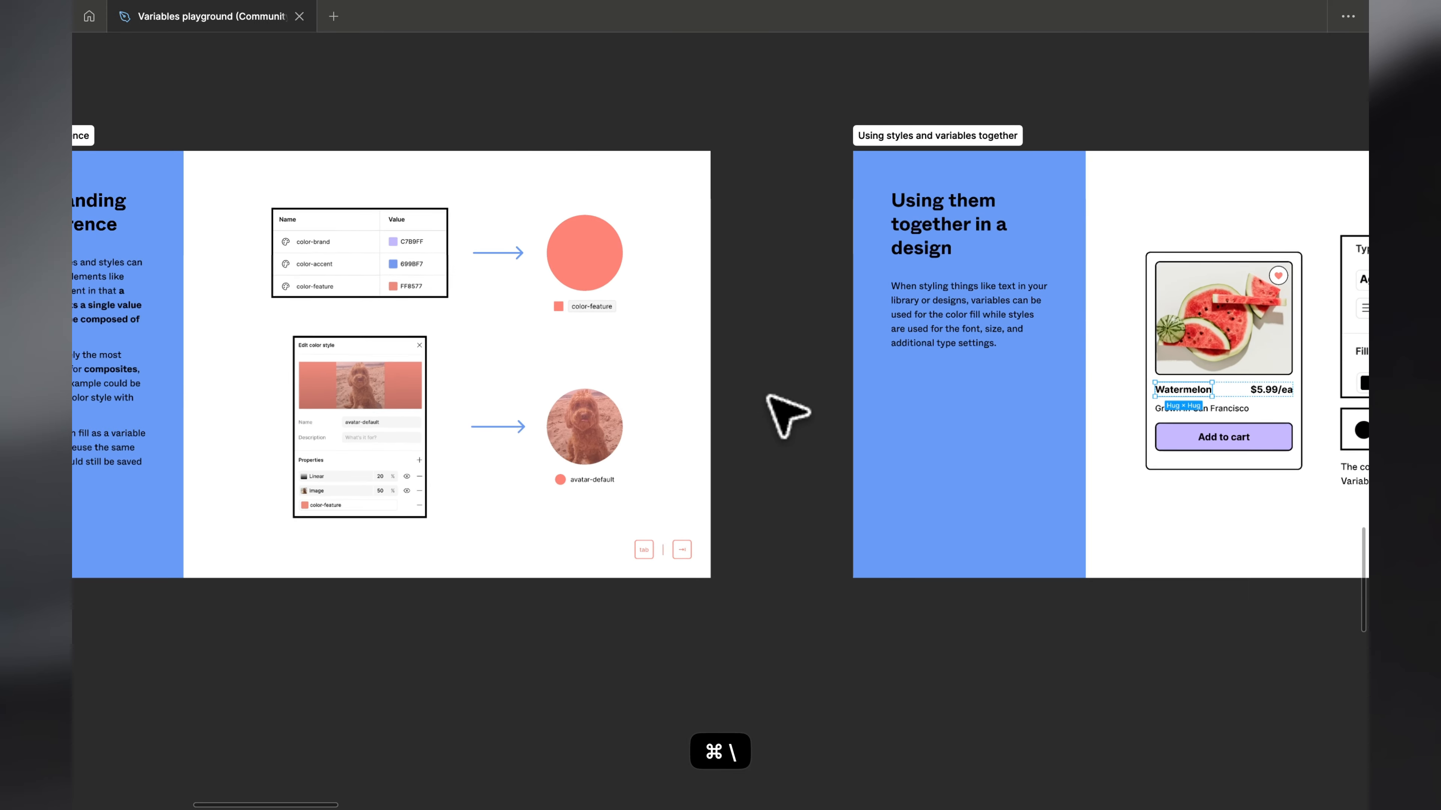
scroll(770, 397, left, 3)
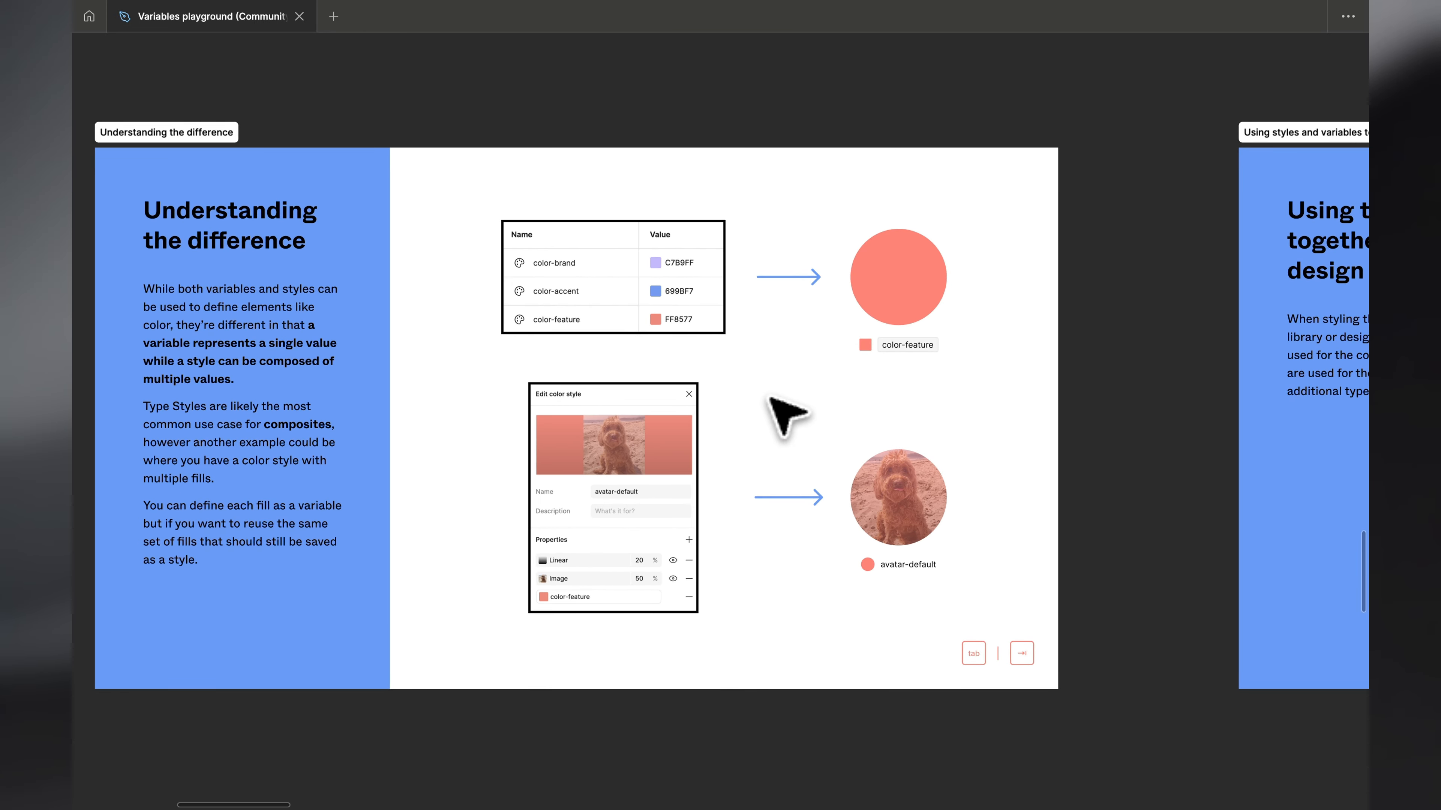
scroll(770, 397, up, 2)
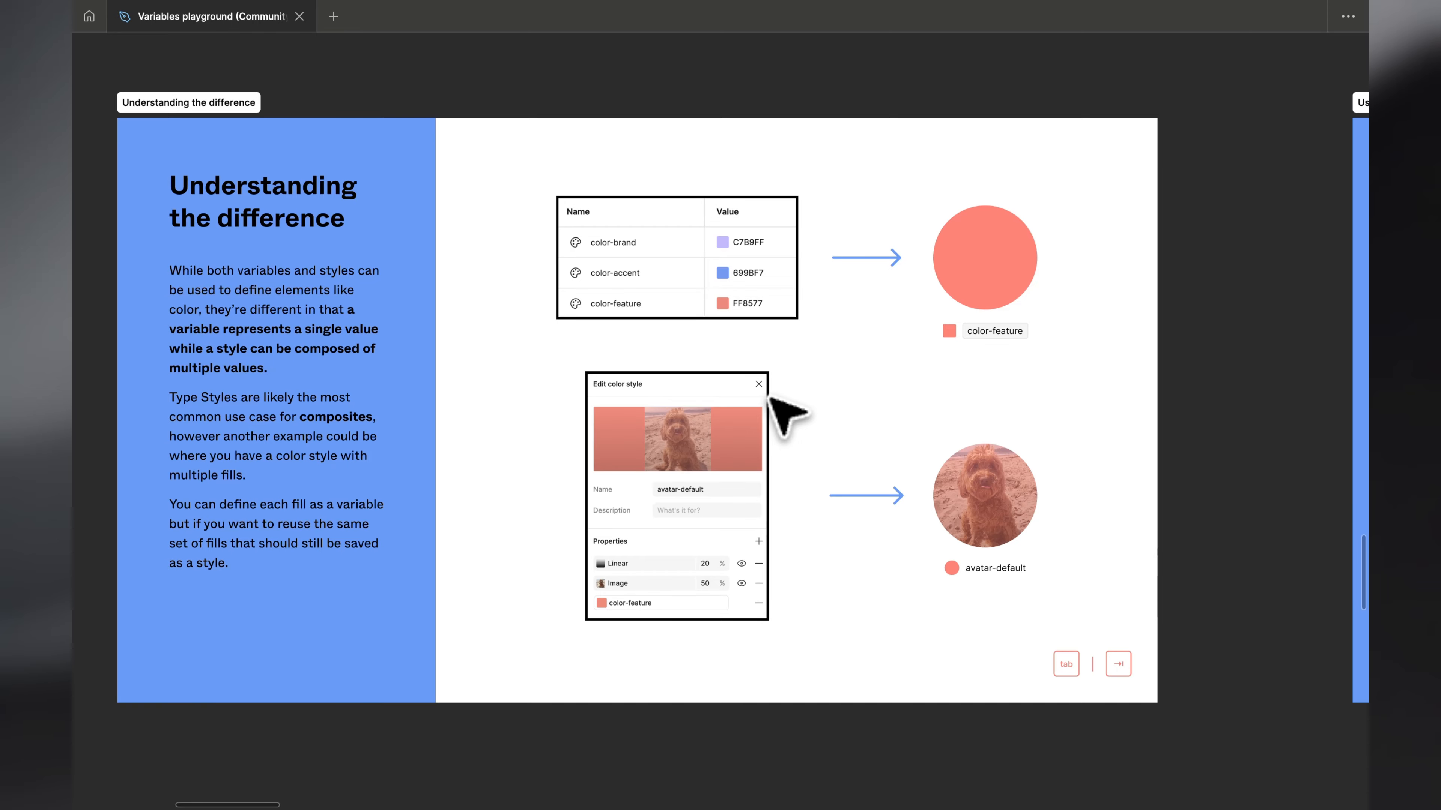
scroll(769, 397, down, 3)
scroll(770, 400, up, 4)
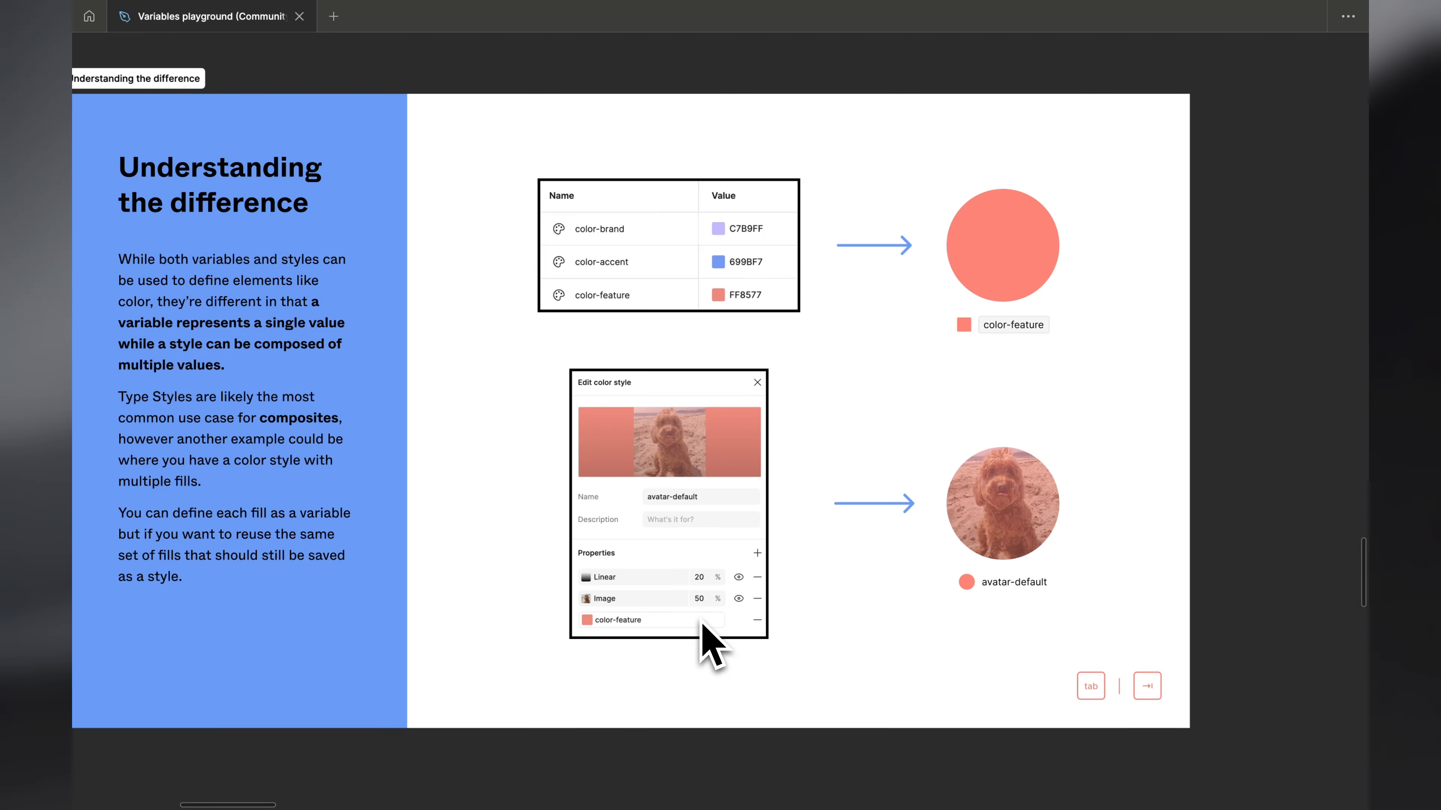
scroll(652, 652, up, 5)
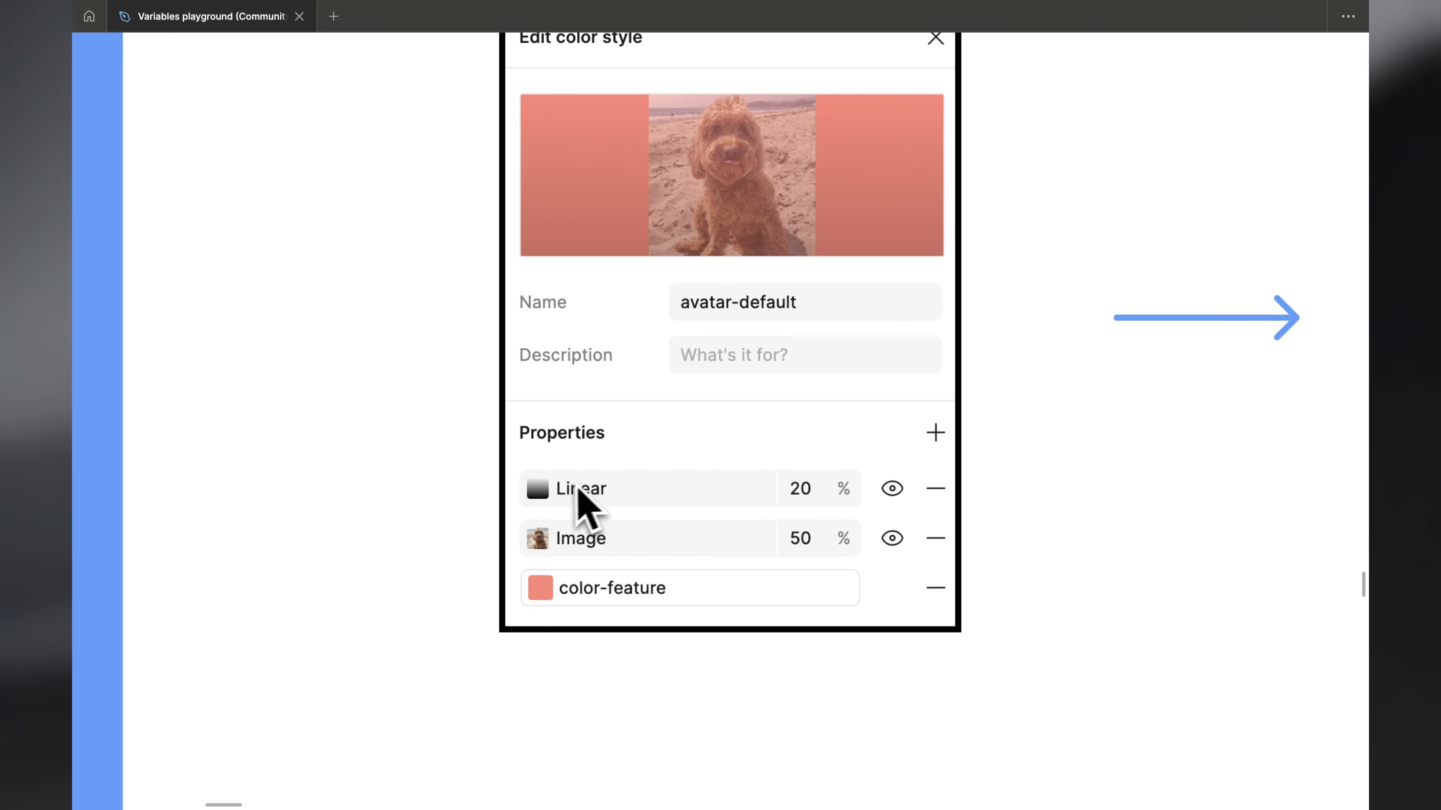
scroll(655, 590, down, 5)
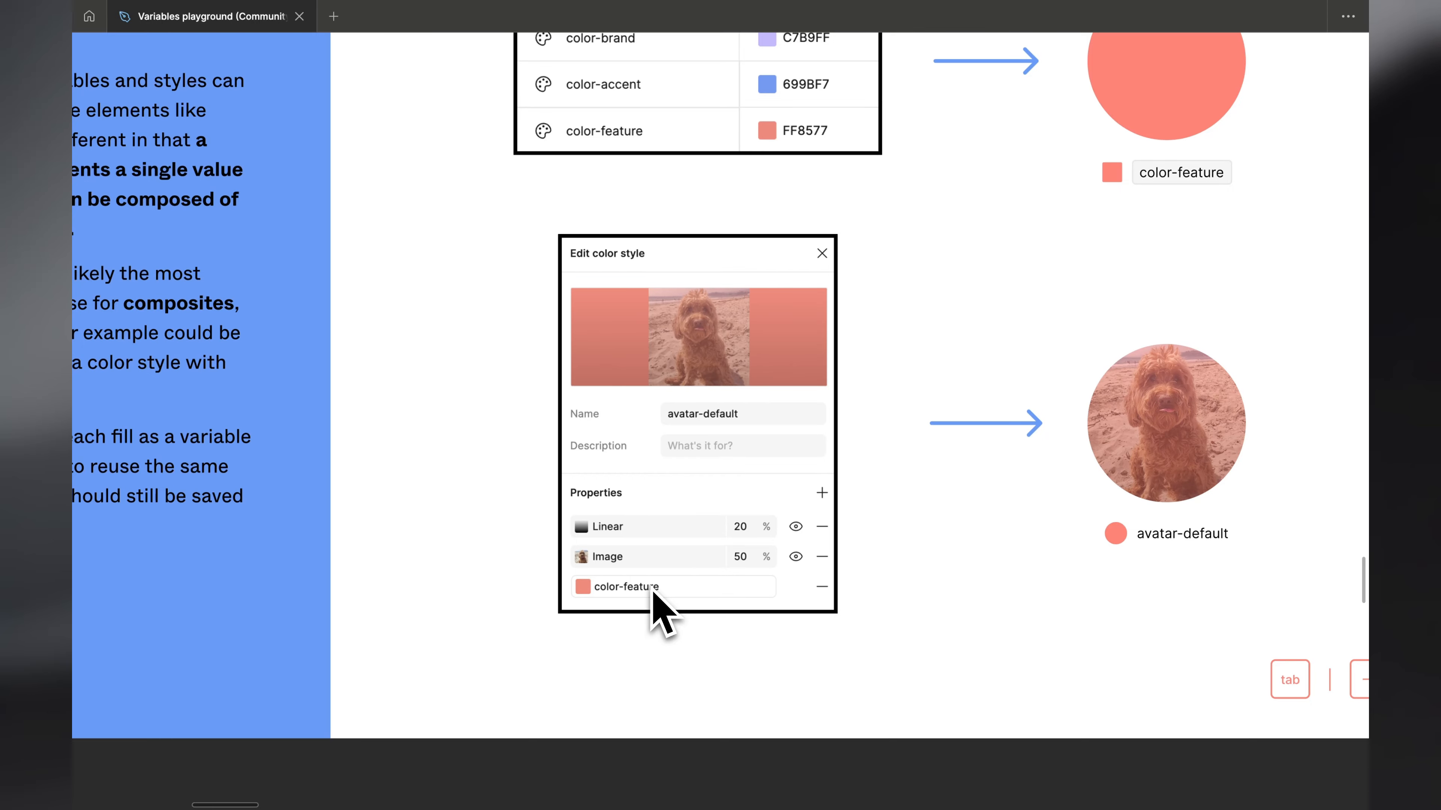
Examine the frames on using styles and variables together and on backing existing styles with variables.
scroll(652, 593, down, 5)
scroll(653, 593, right, 10)
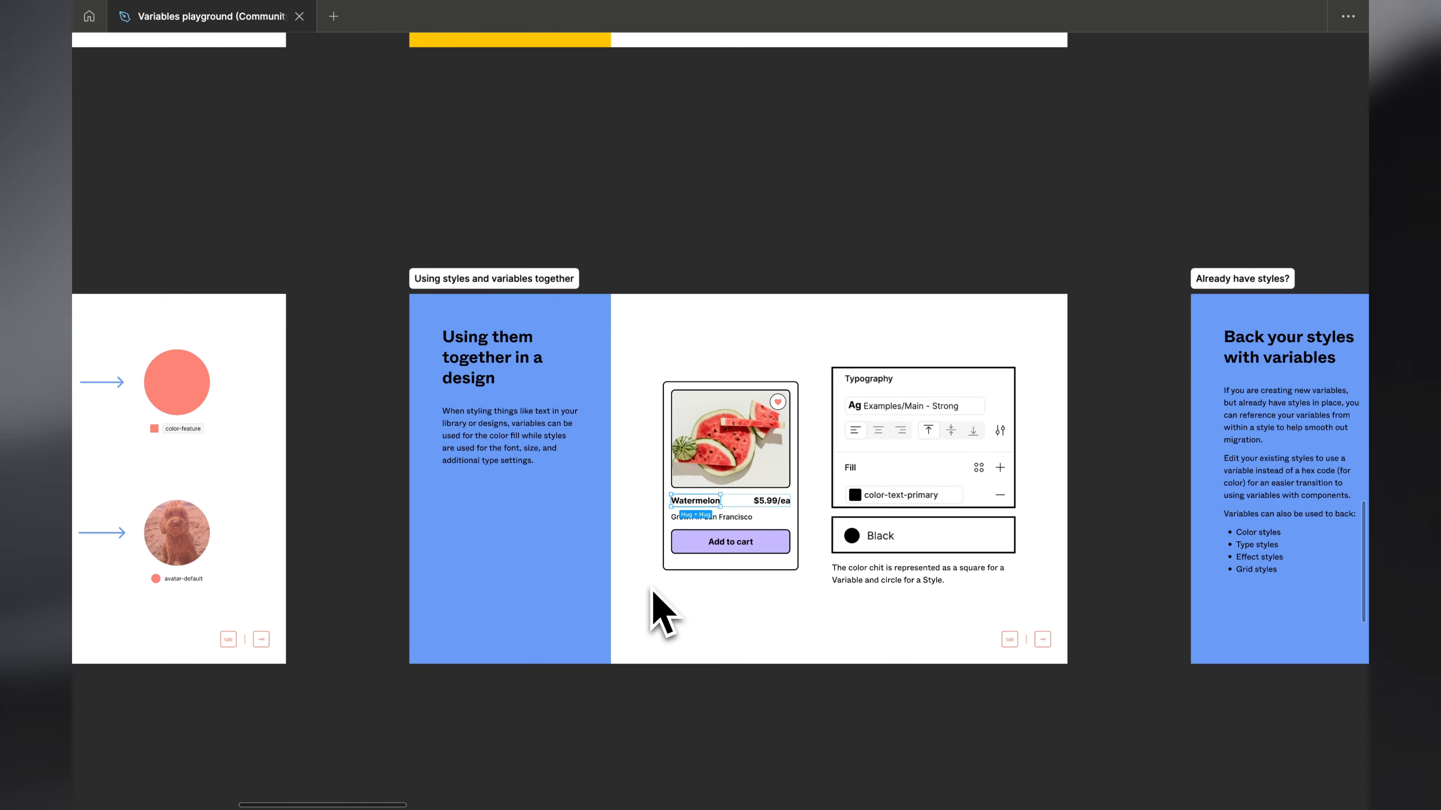
scroll(661, 613, up, 3)
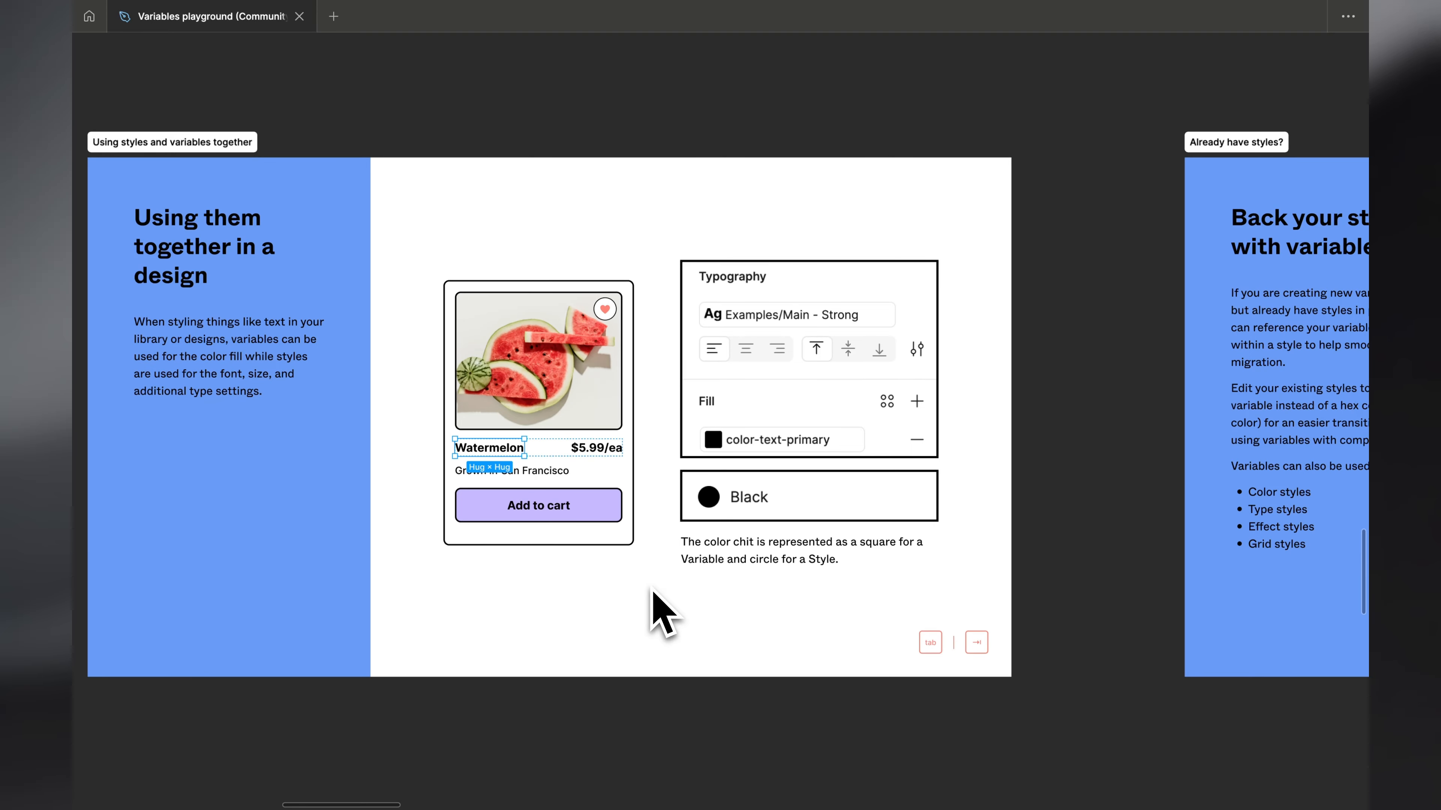
scroll(651, 589, right, 15)
scroll(651, 589, left, 2)
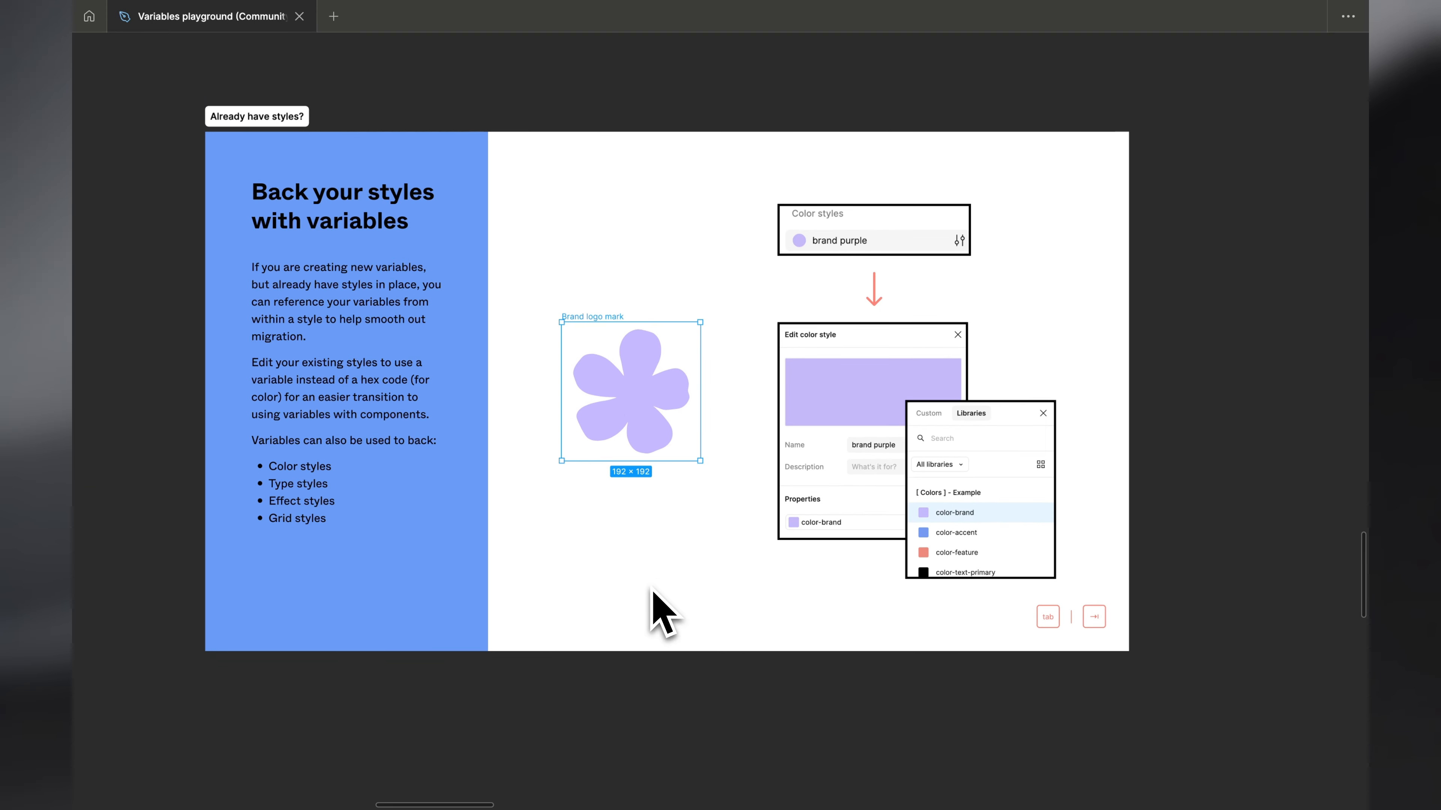
Show the interface again and view the settings of the brand purple color style.
key(super+backslash)
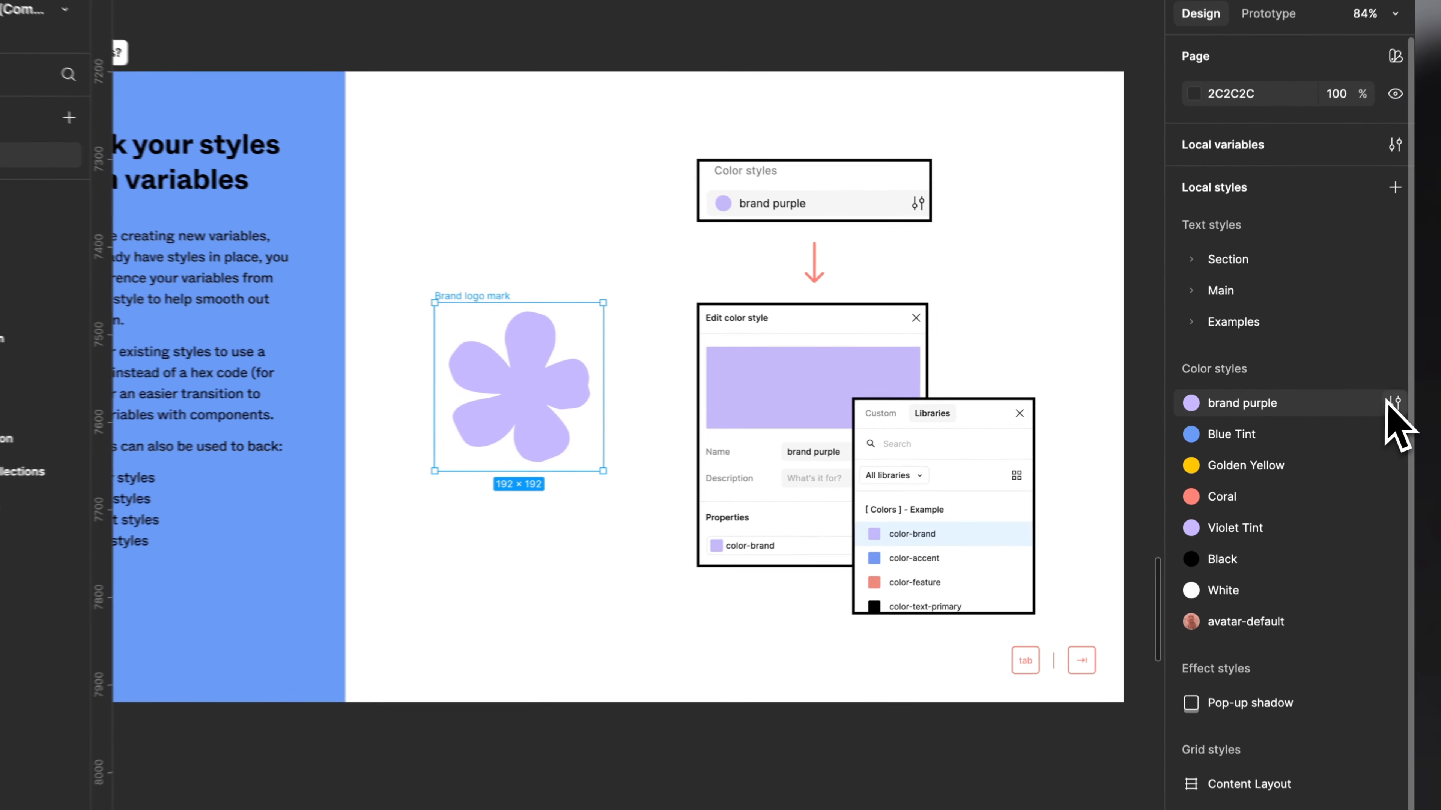
click(1352, 405)
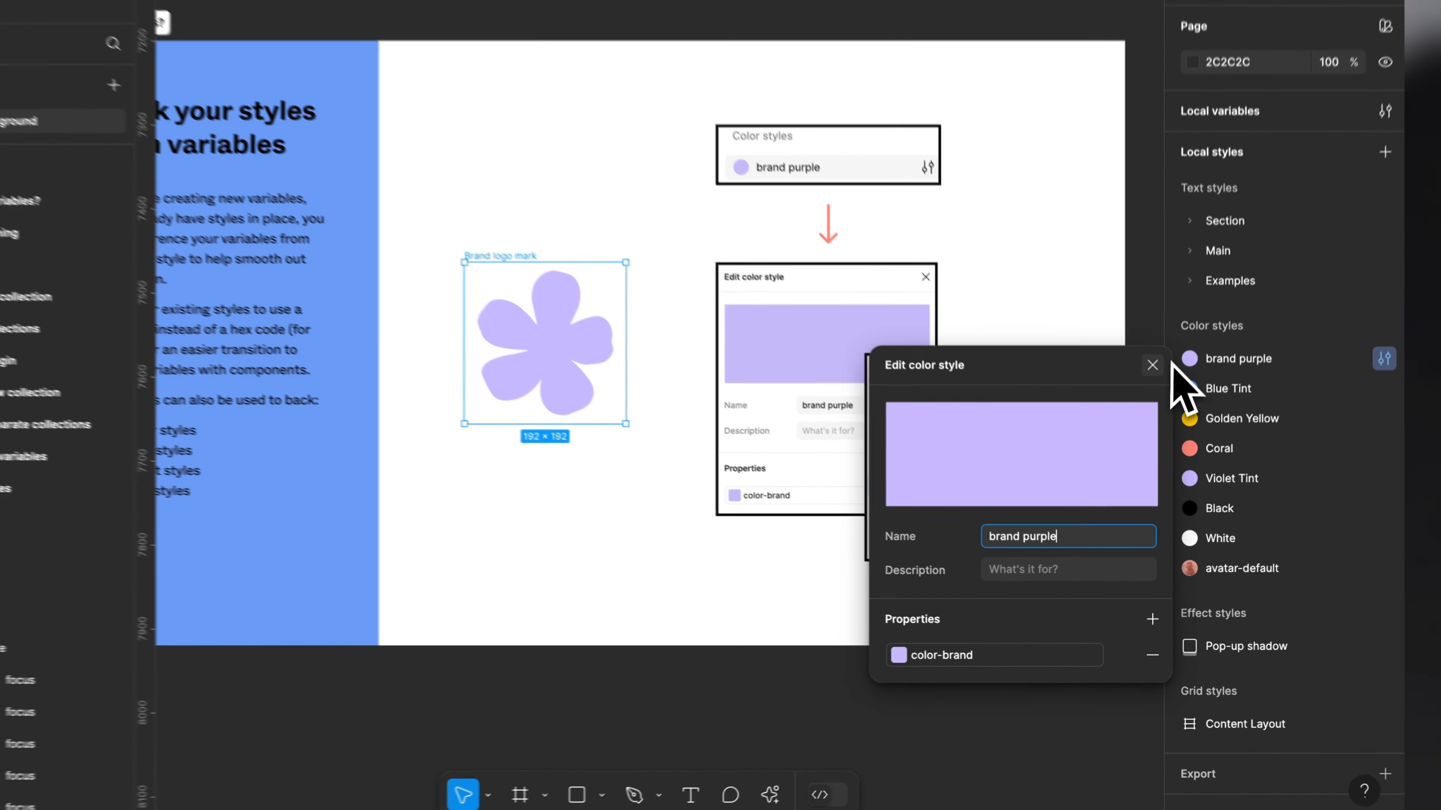
click(1152, 409)
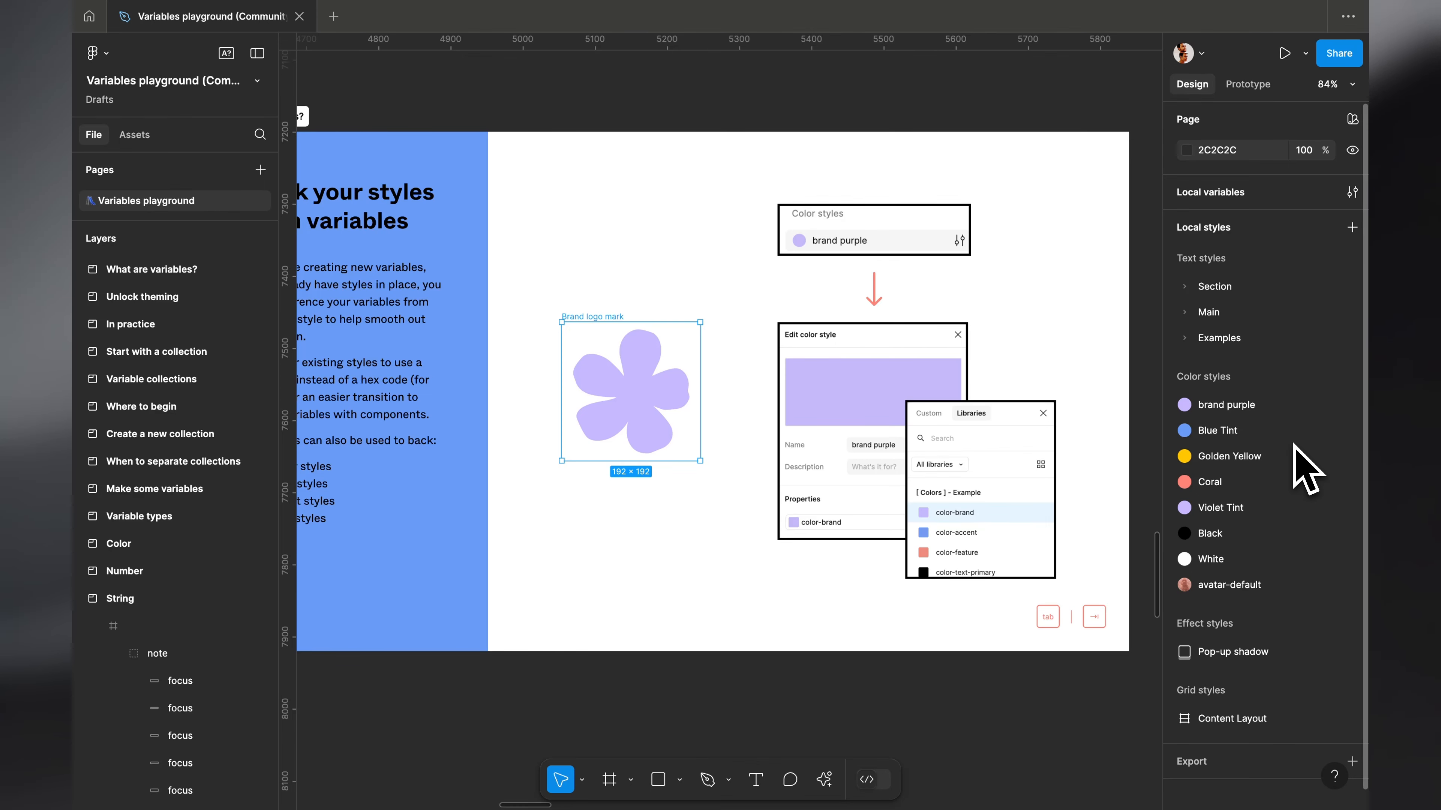
Find the How to apply variables section and select it.
scroll(994, 309, down, 6)
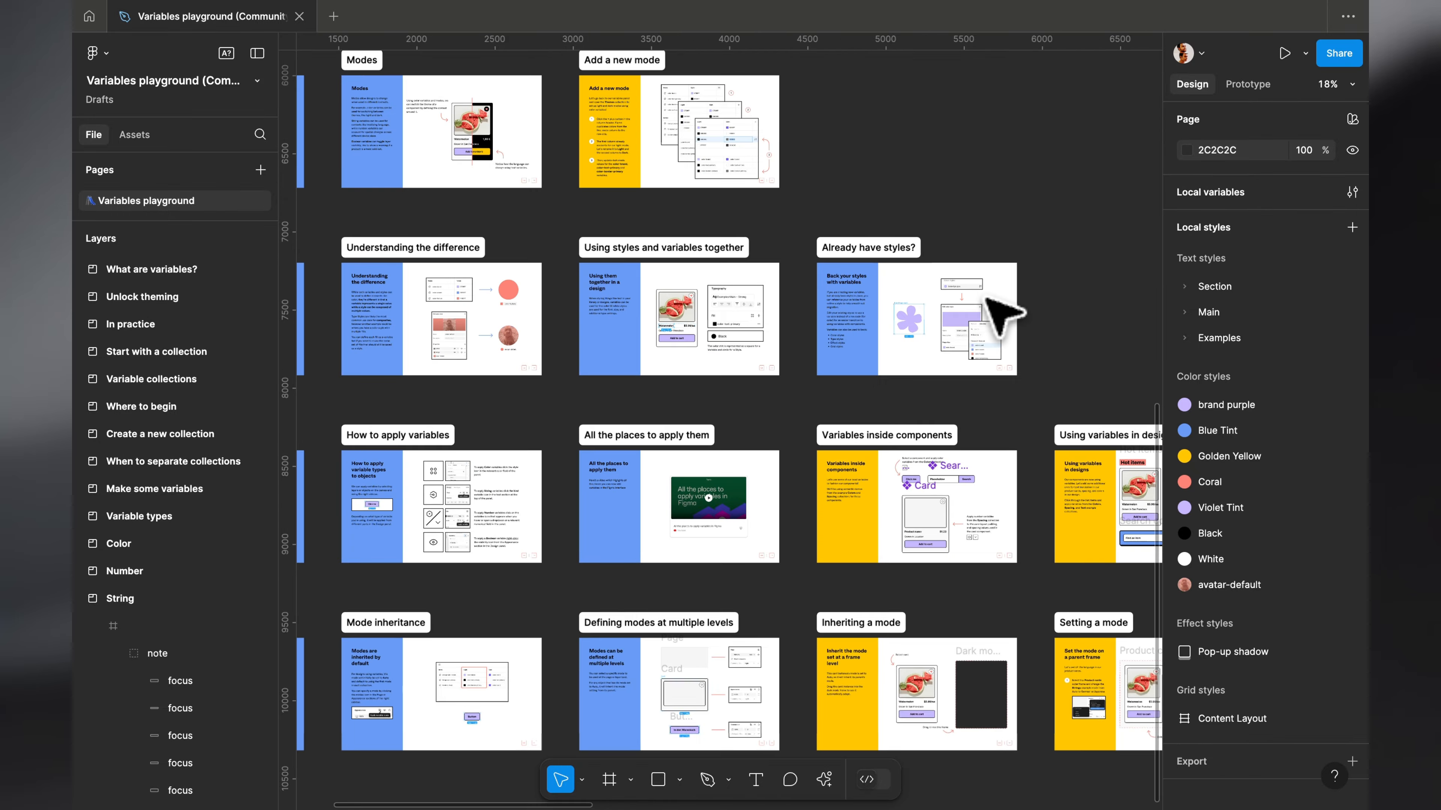
scroll(964, 312, left, 5)
scroll(964, 312, down, 3)
scroll(547, 367, up, 3)
scroll(547, 366, right, 8)
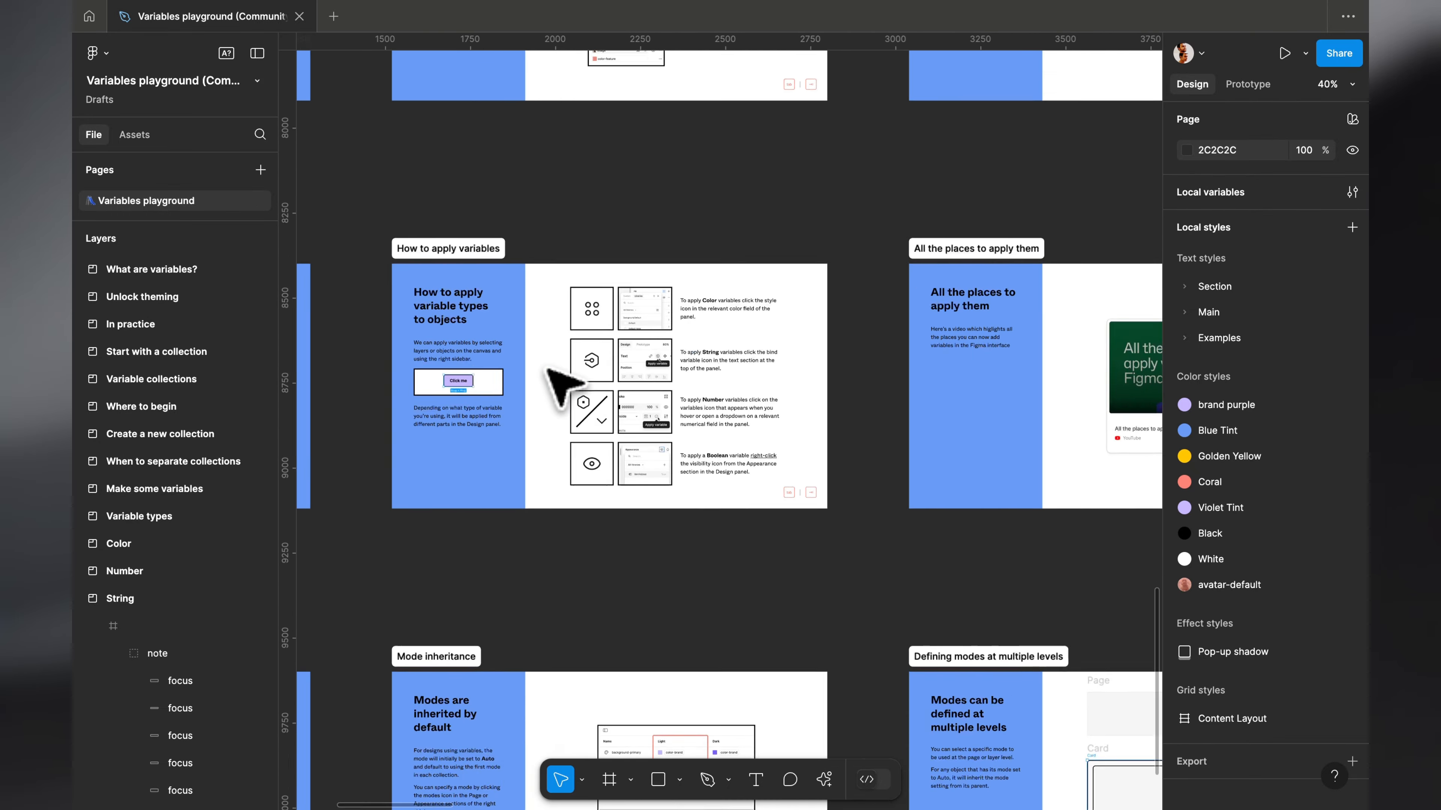
scroll(549, 364, up, 5)
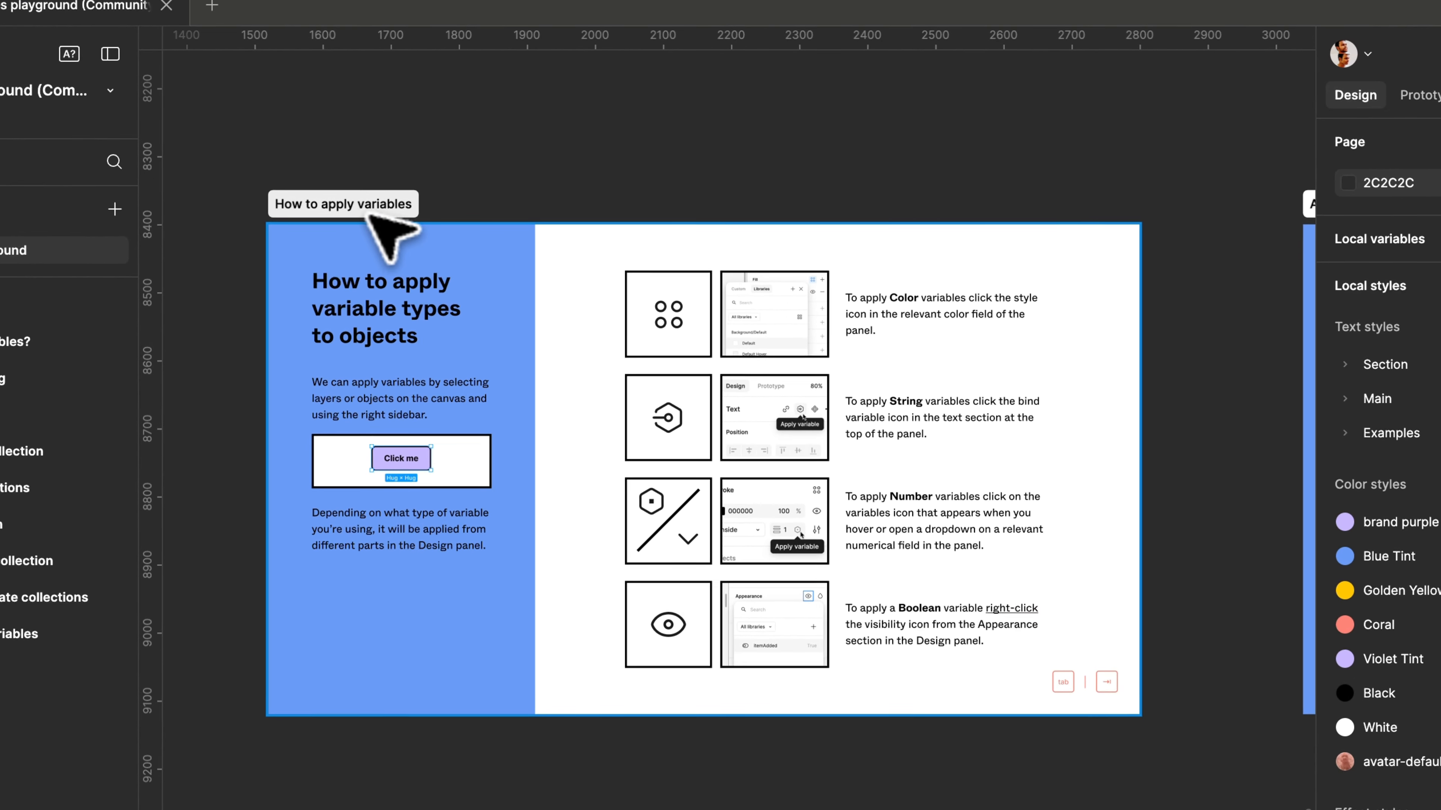
click(335, 225)
scroll(772, 304, right, 2)
scroll(795, 315, up, 2)
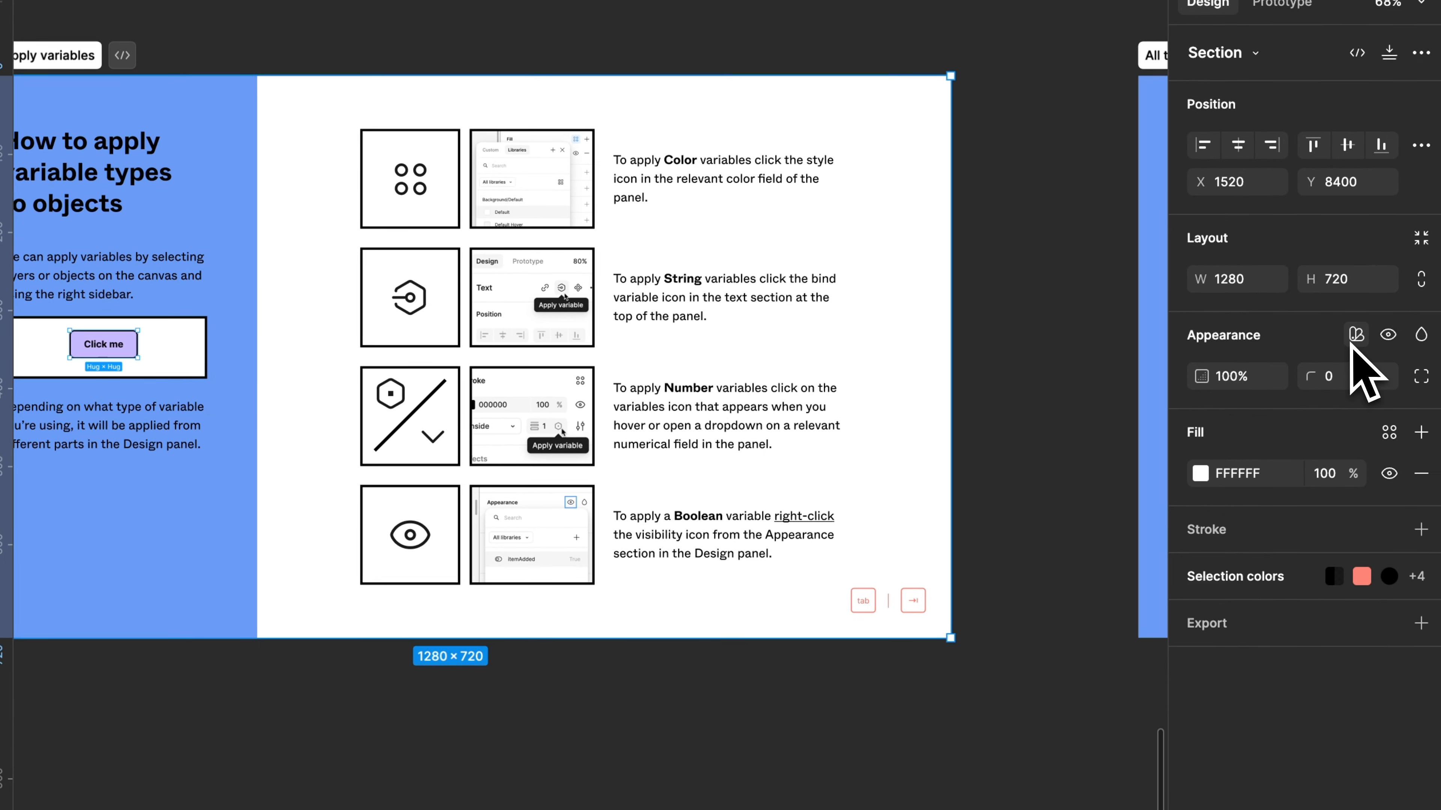
Try the Dark mode of the [ Colors ] - Example collection on the How to apply variables section and remove it again.
click(1354, 334)
mouse_move(1352, 426)
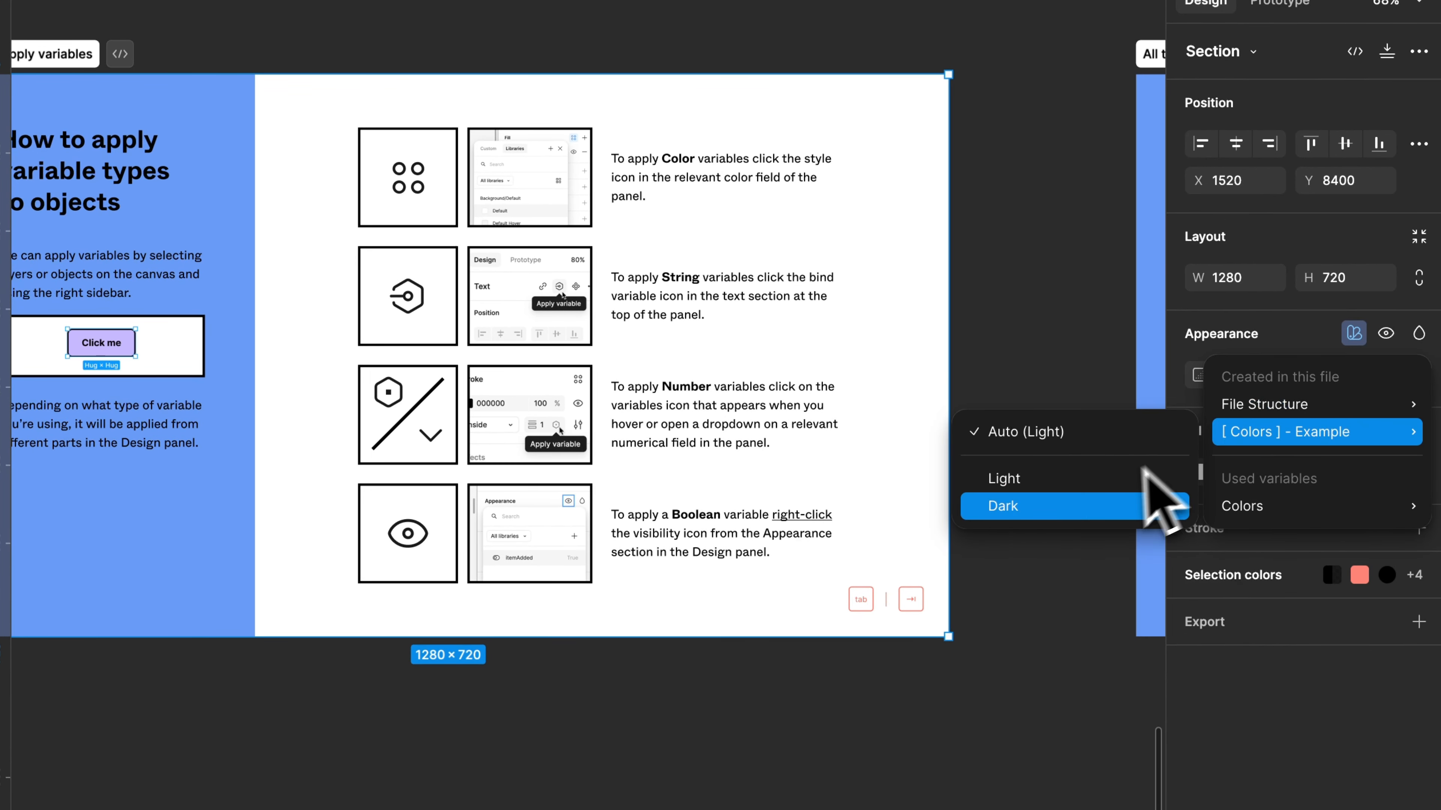
click(1088, 506)
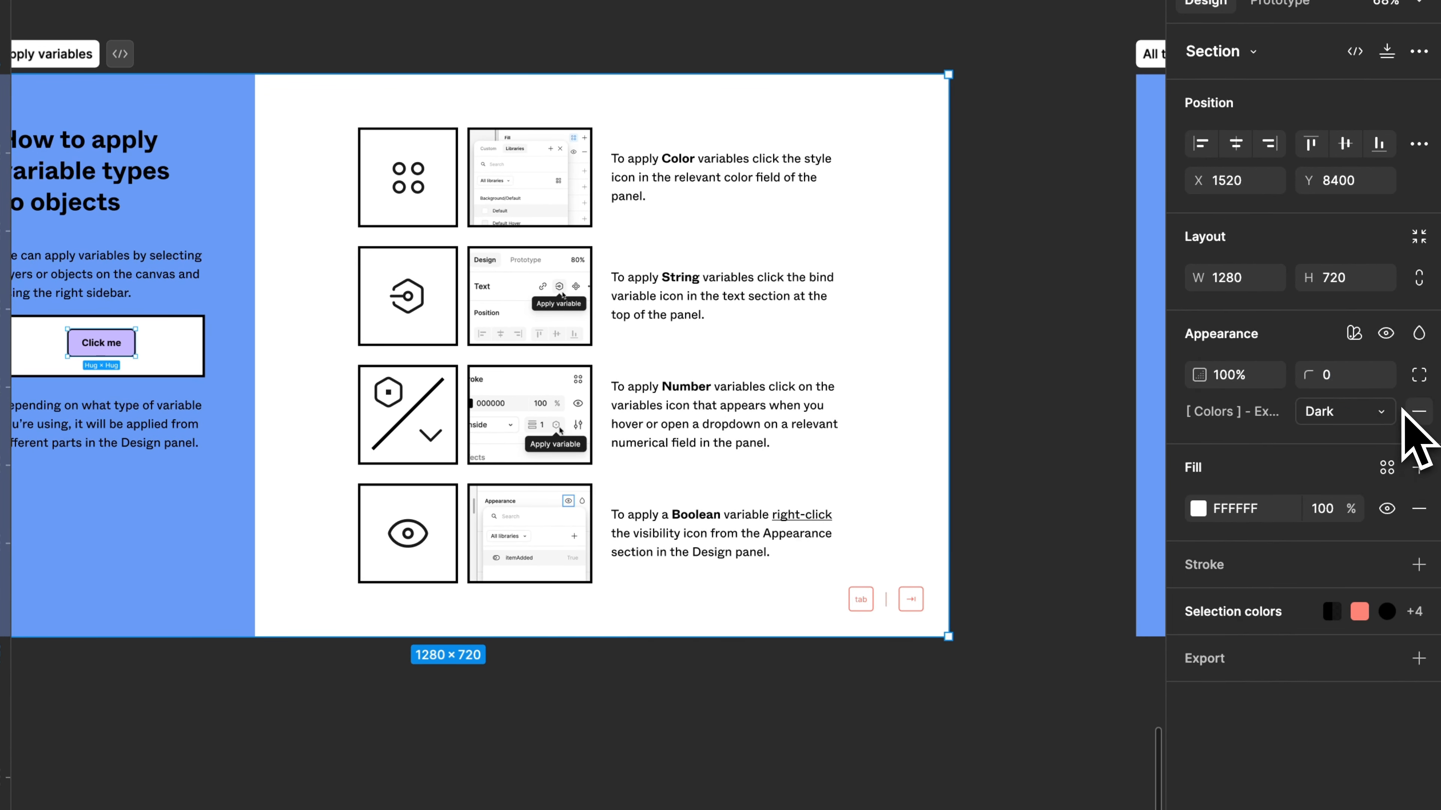
click(1418, 411)
View the number variables offered for the section's corner radius, and try gradient-end as its fill before undoing the change.
click(1381, 374)
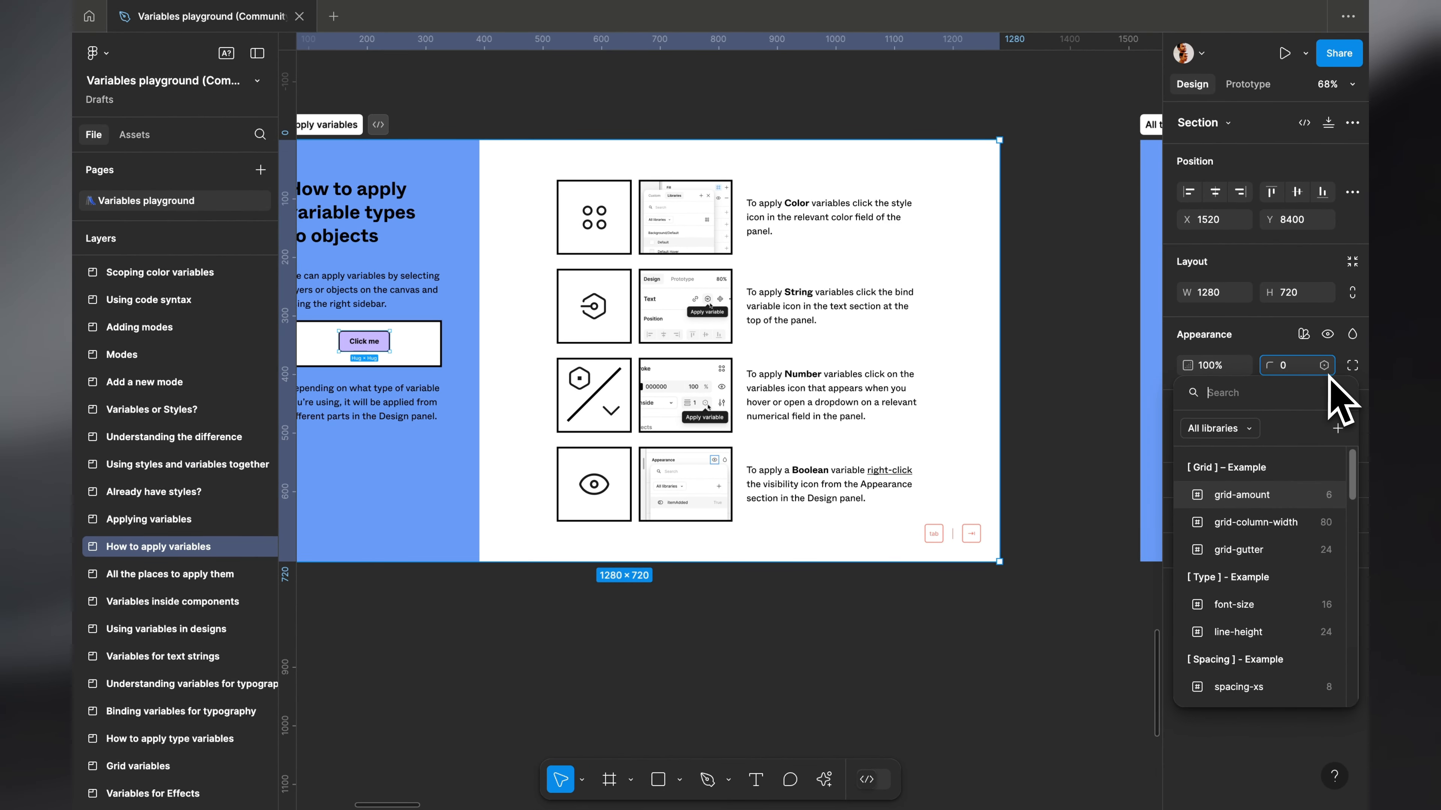
click(1303, 343)
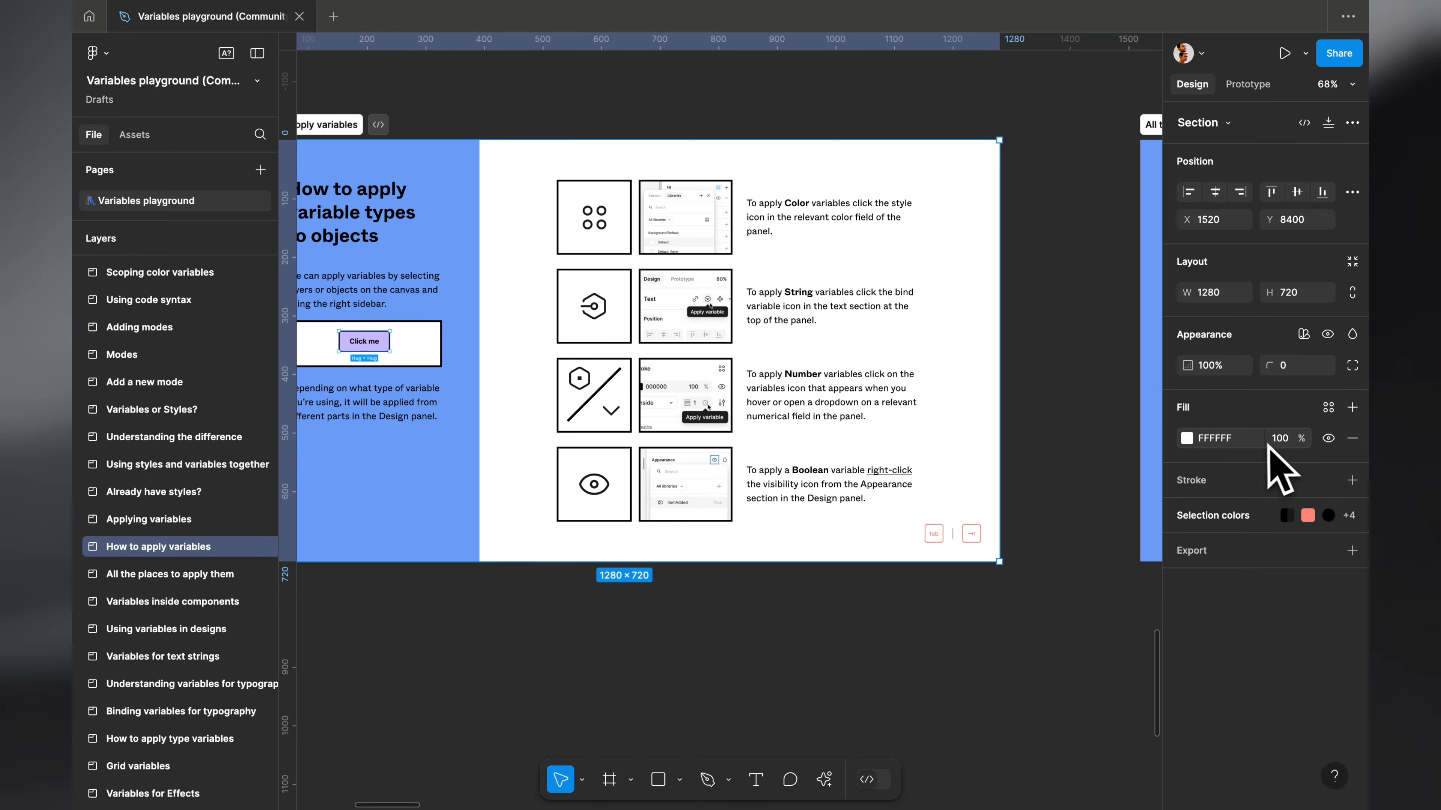
click(1327, 407)
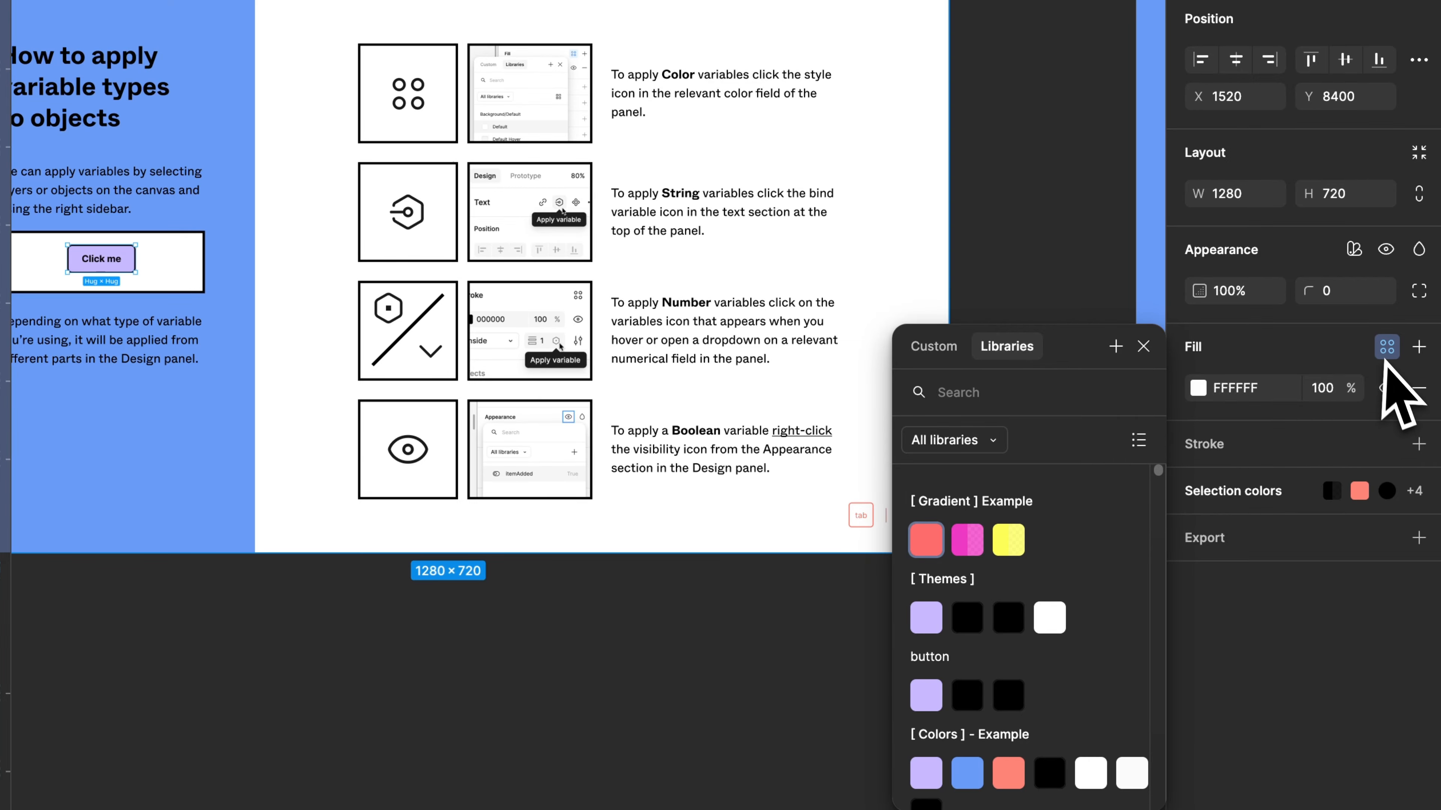
click(1015, 541)
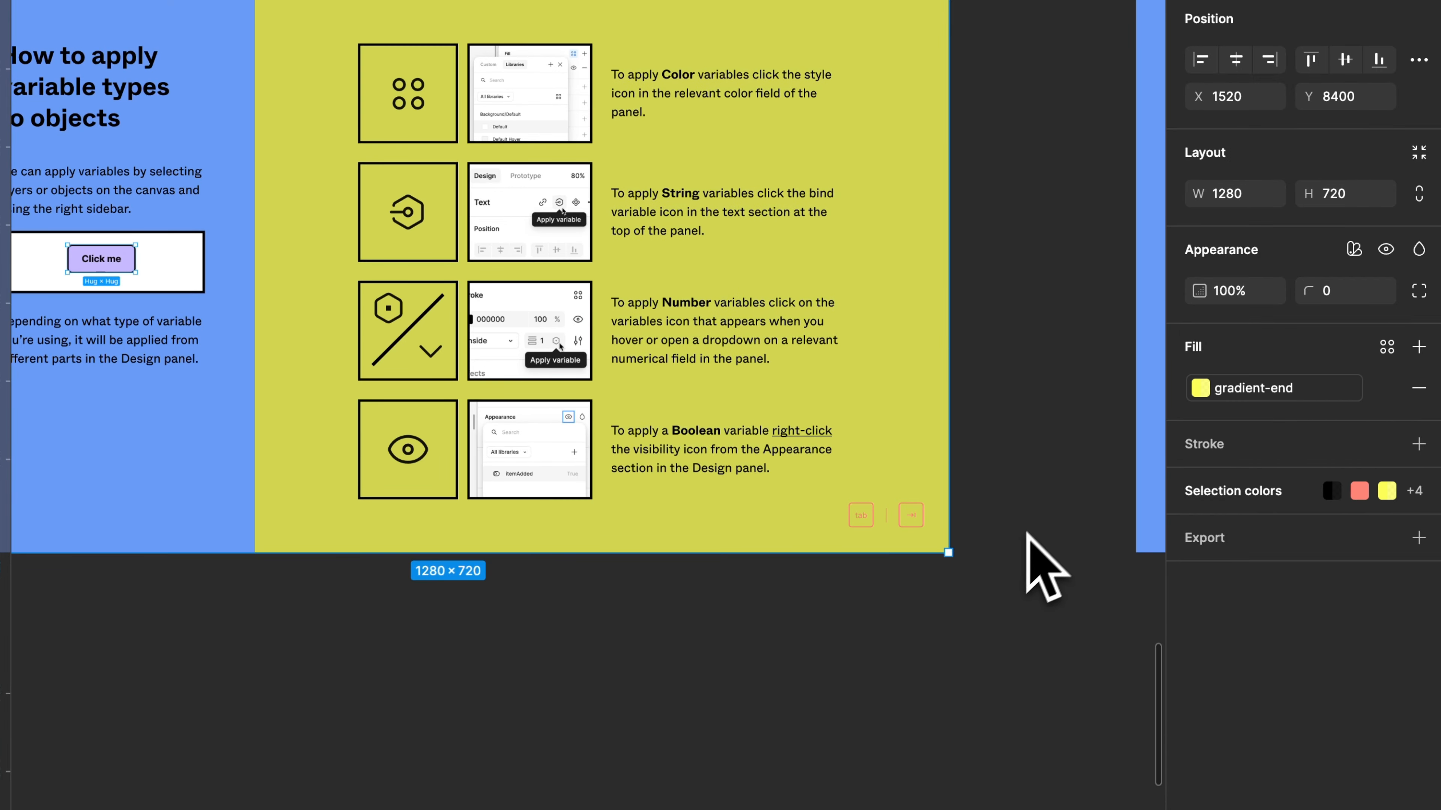
key(super+z)
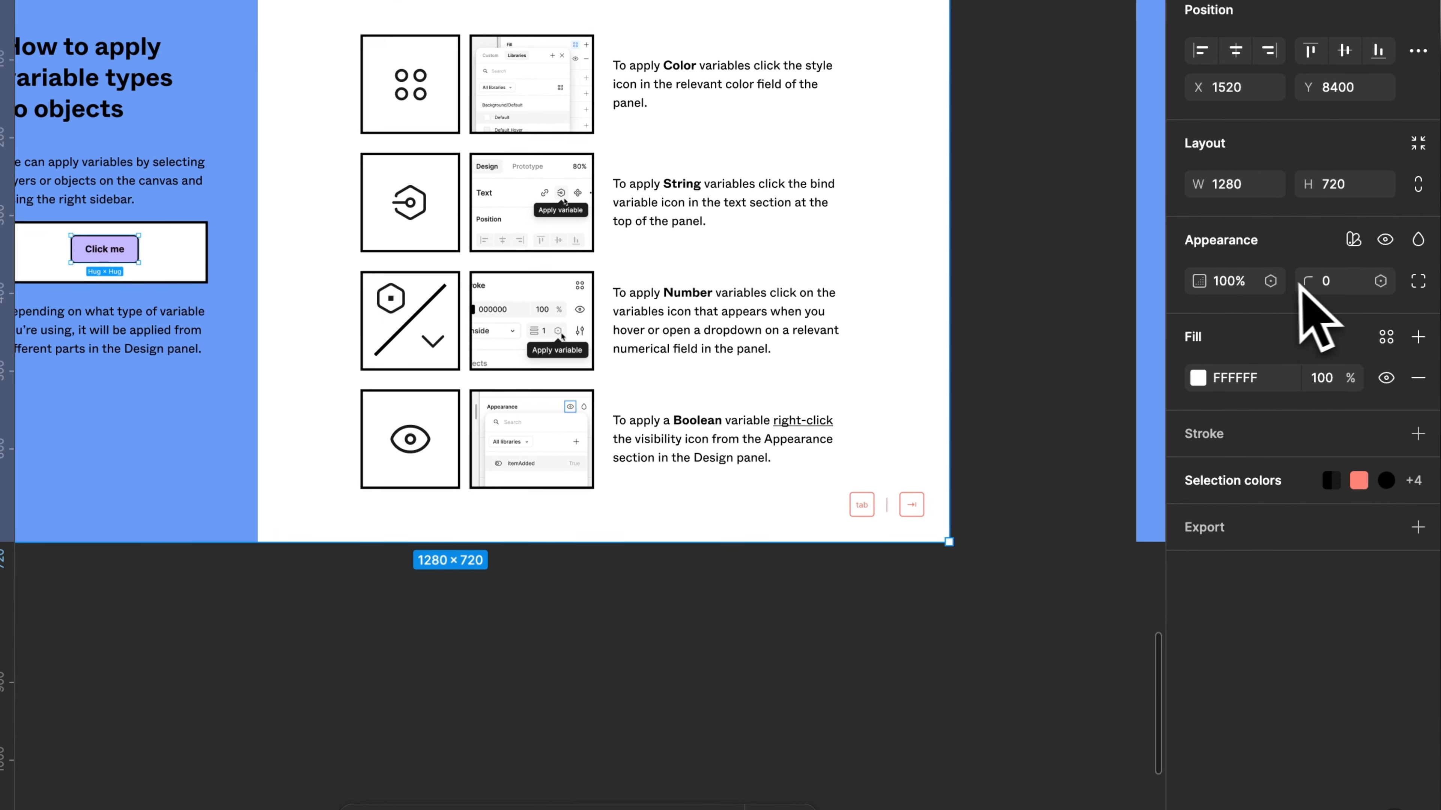
View the option for applying a variable to the section's opacity, and deselect the section.
right_click(1242, 366)
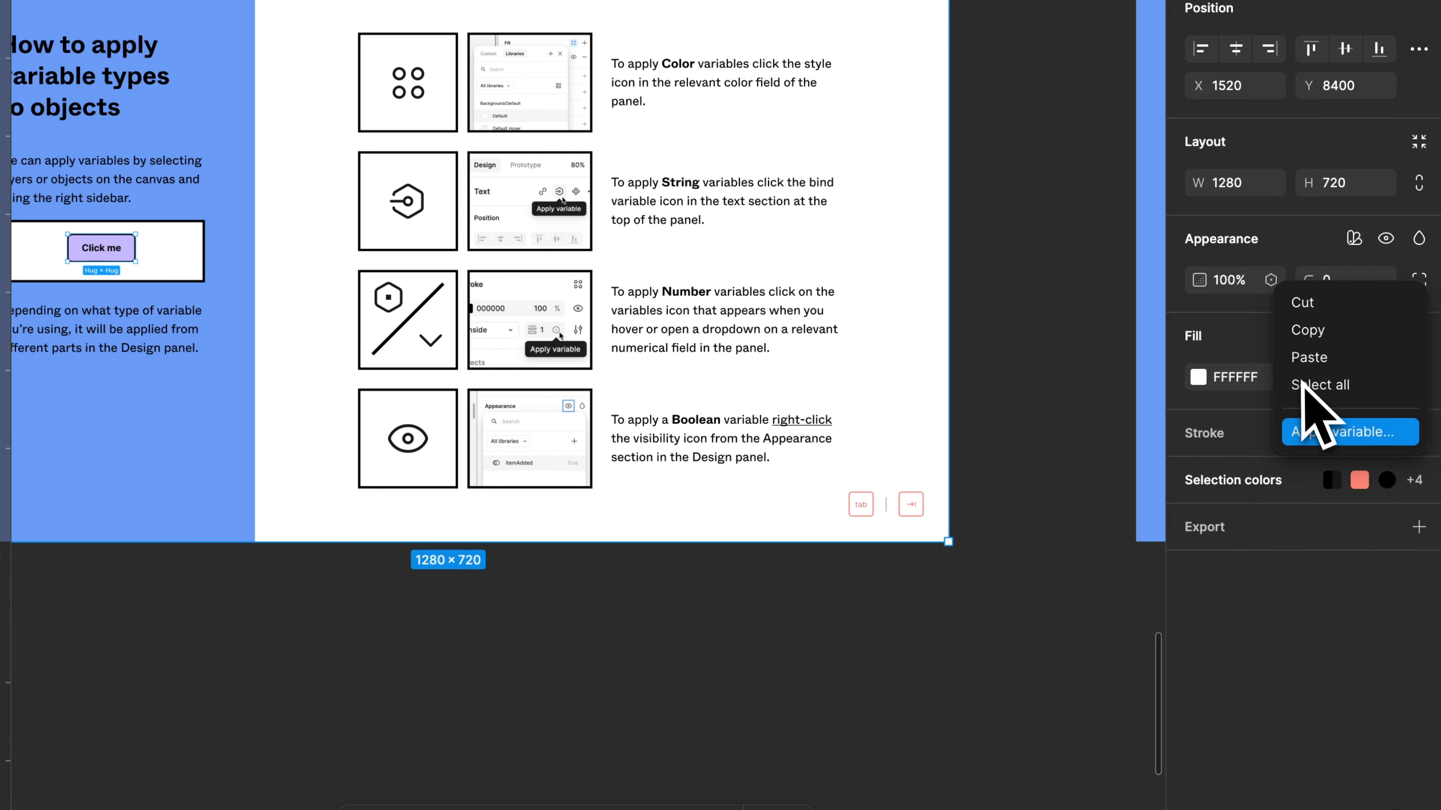
click(987, 660)
click(954, 685)
Find the Defining modes at multiple levels section and inspect the properties of its Page frame.
scroll(954, 686, right, 12)
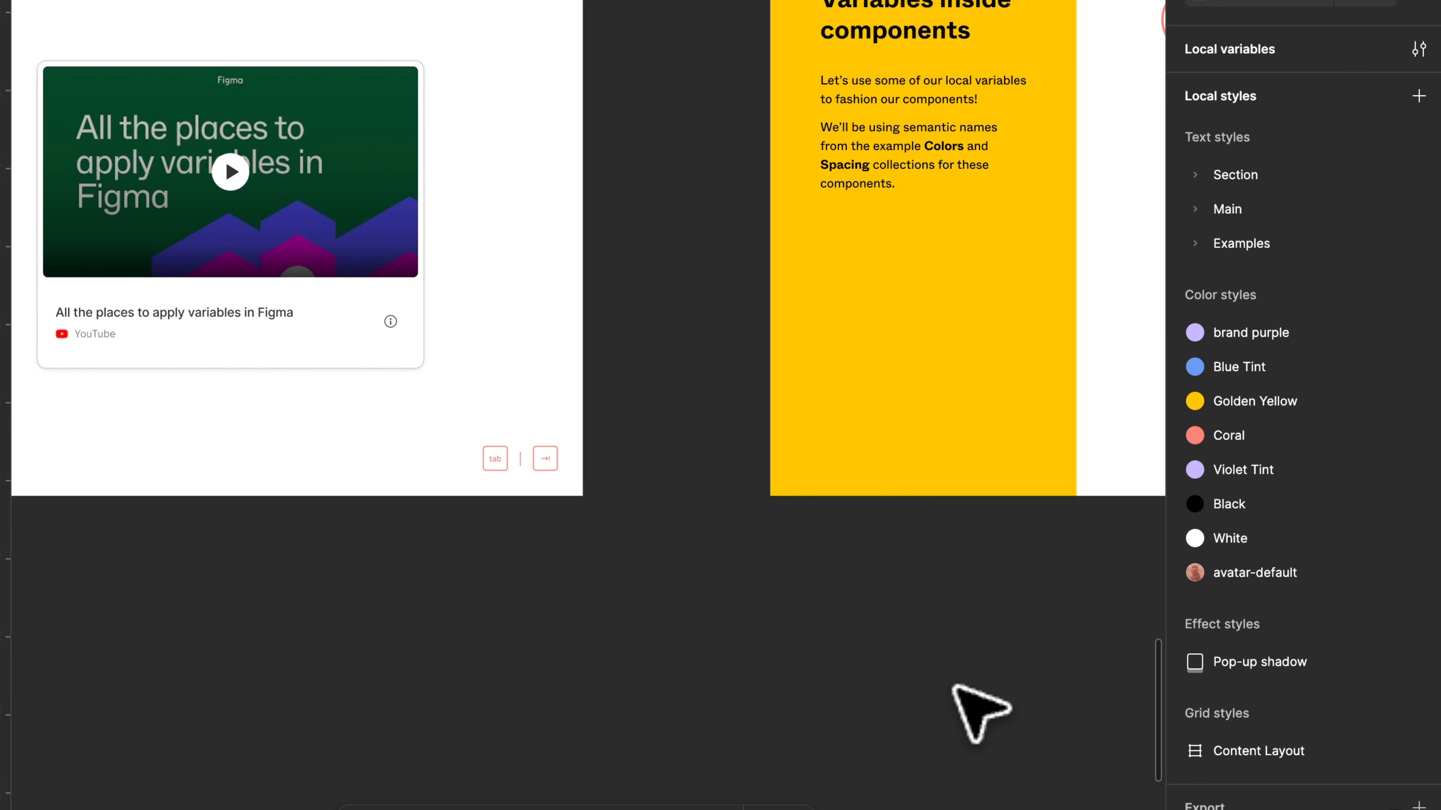
scroll(954, 687, down, 3)
scroll(955, 625, right, 10)
scroll(956, 681, down, 2)
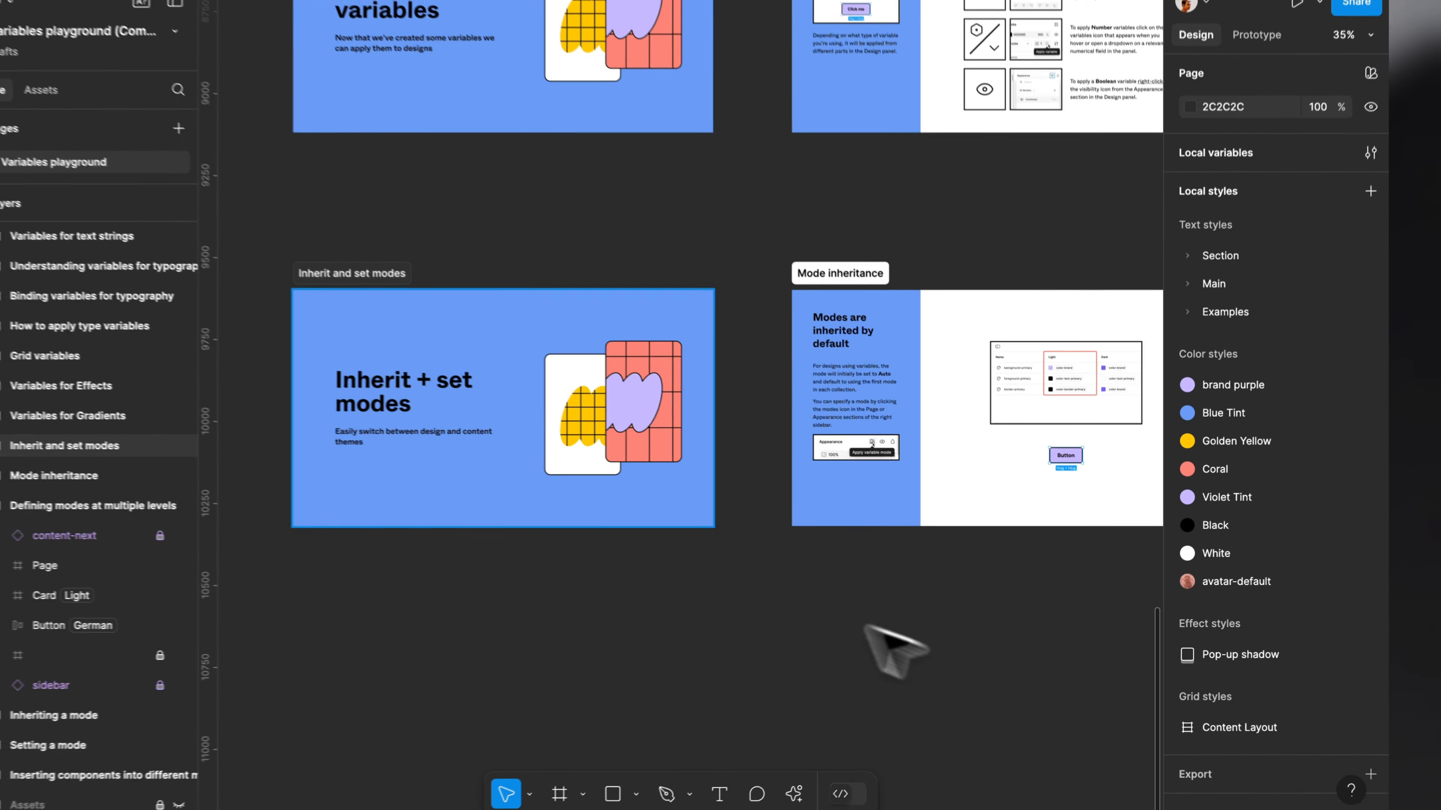
scroll(536, 495, up, 3)
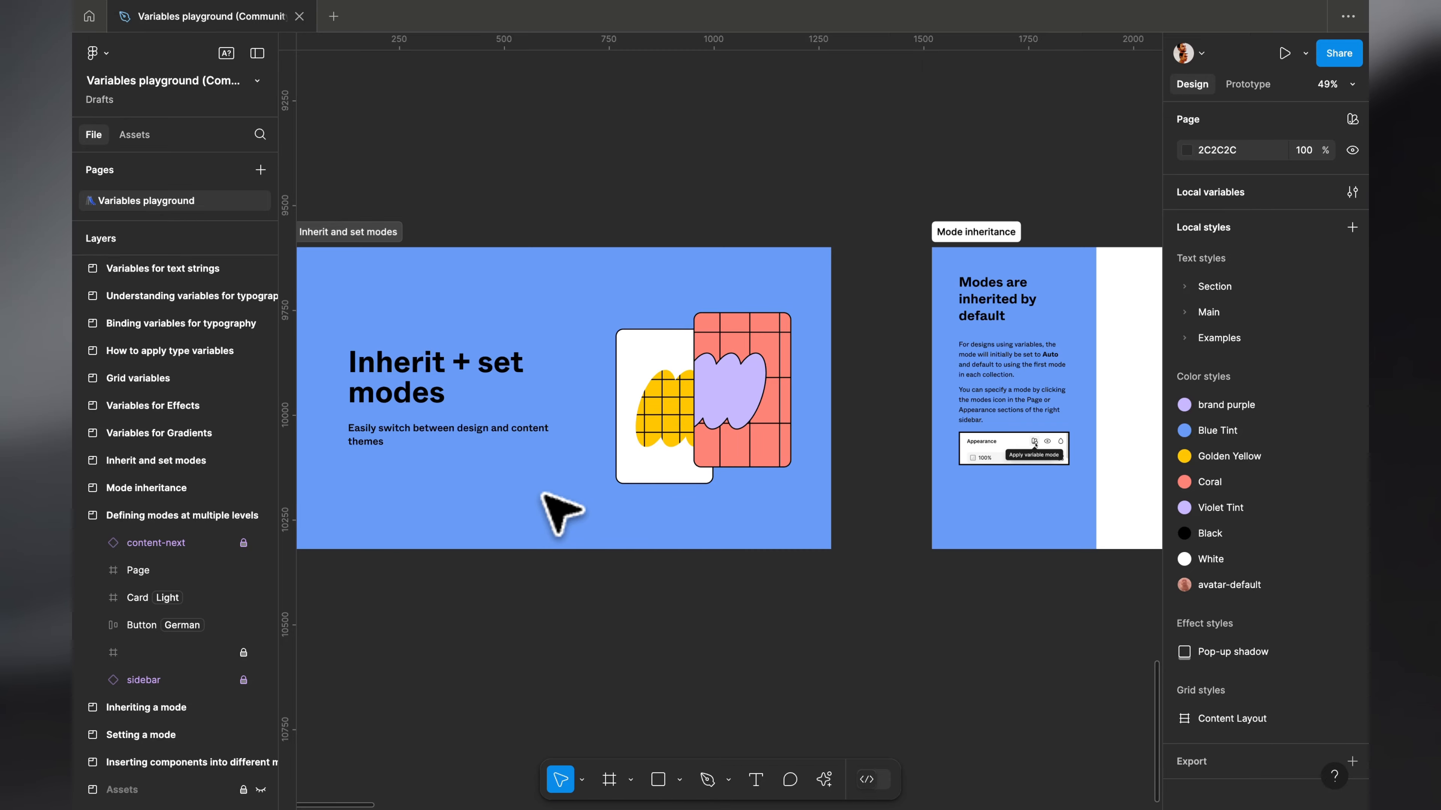
scroll(562, 514, right, 10)
scroll(562, 514, right, 3)
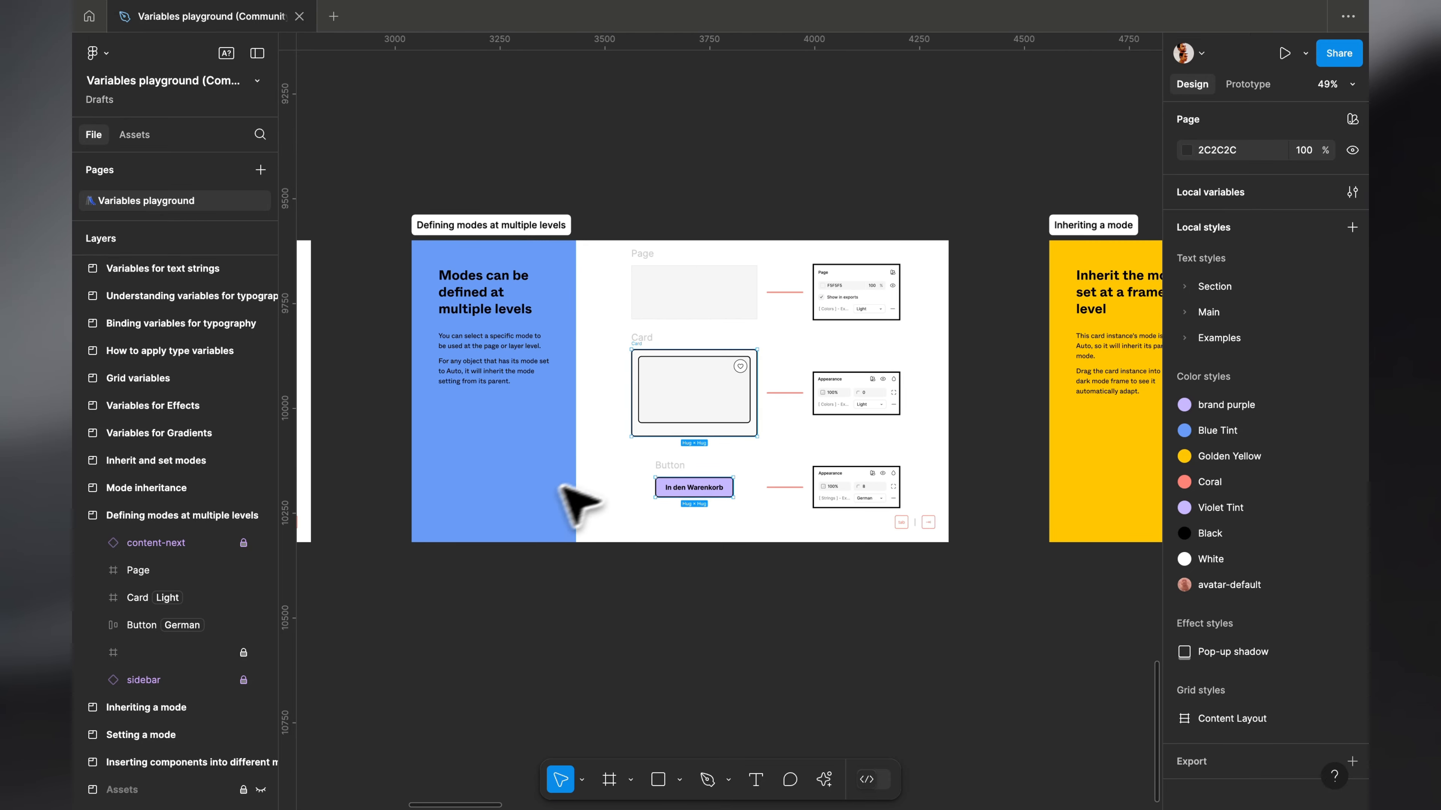
scroll(856, 362, up, 5)
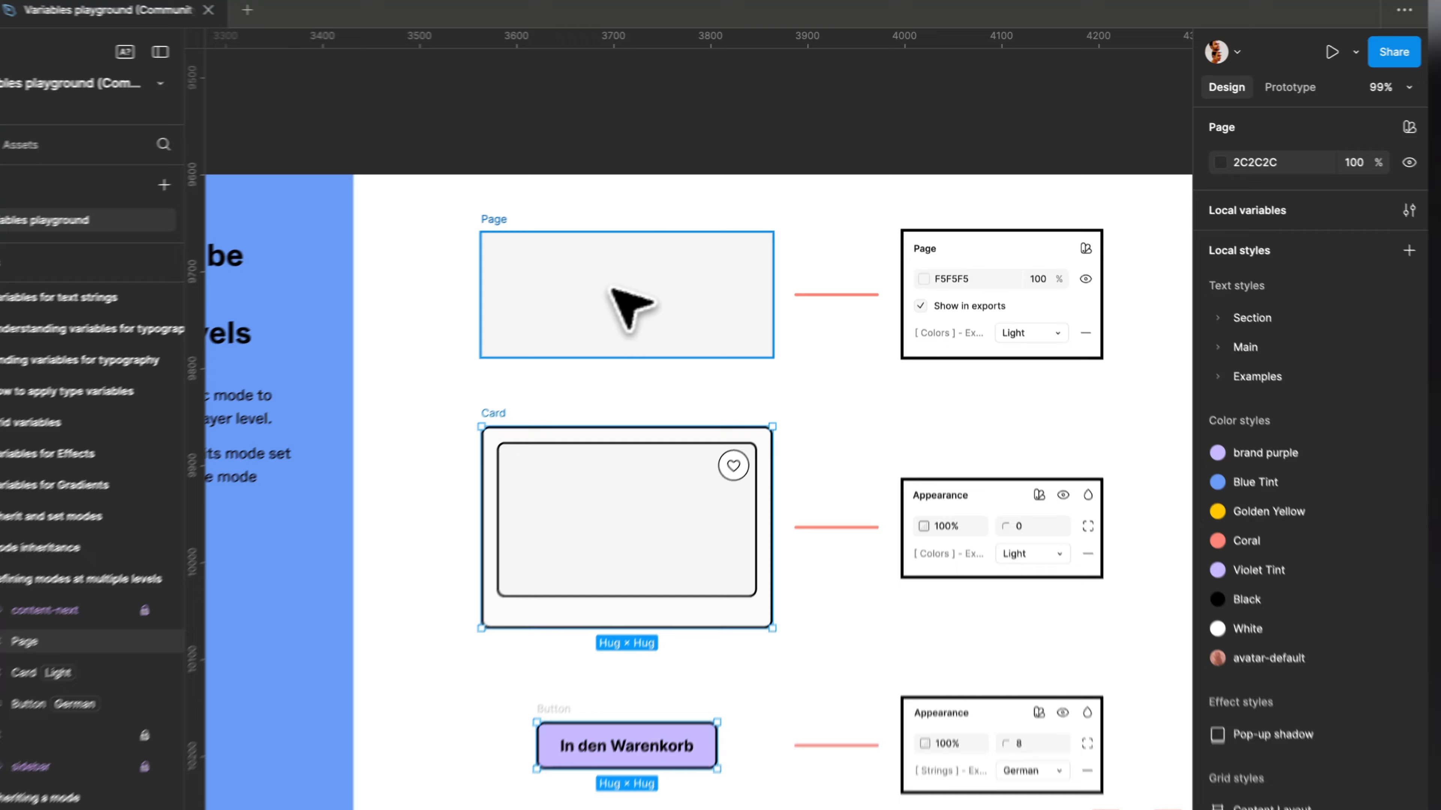
click(611, 288)
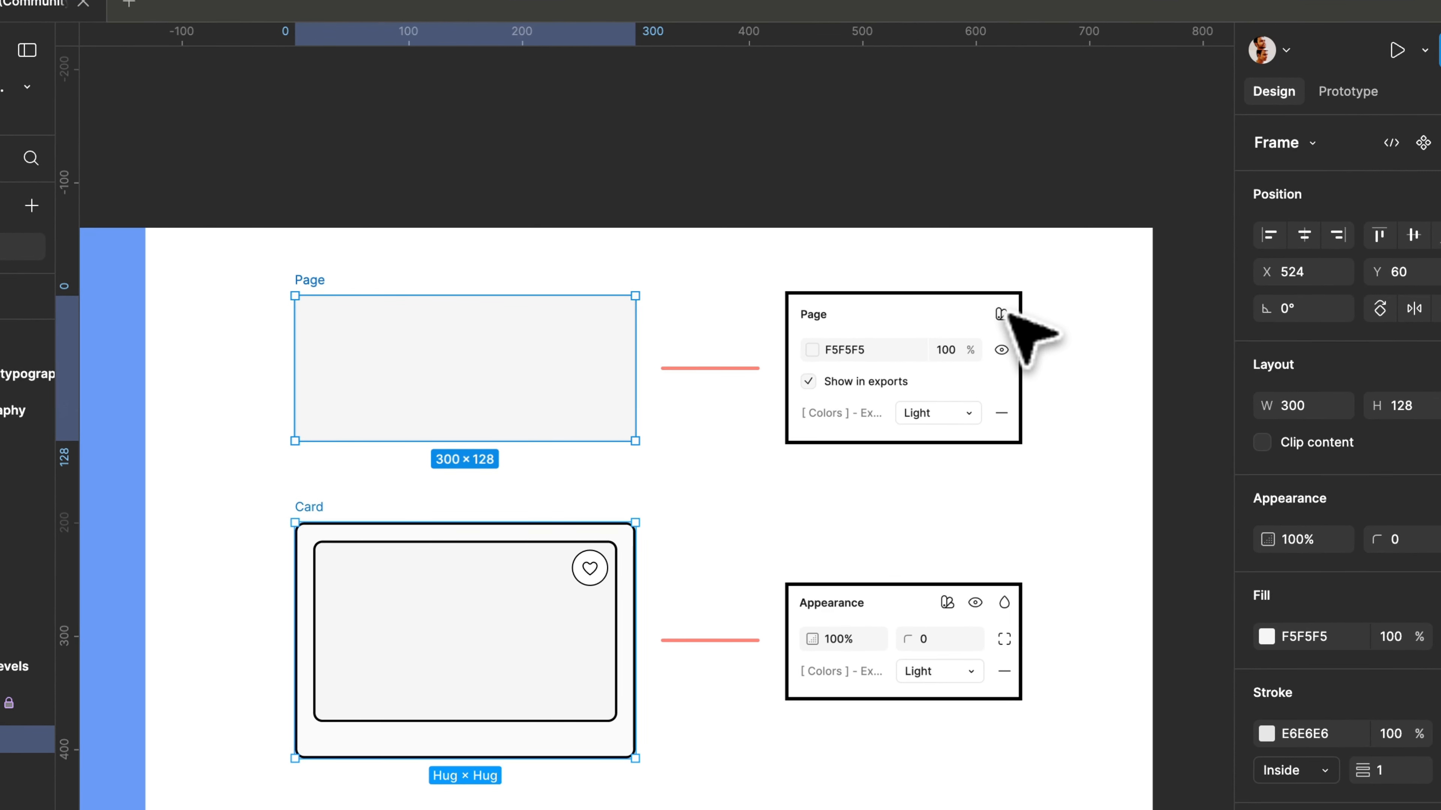
click(1101, 94)
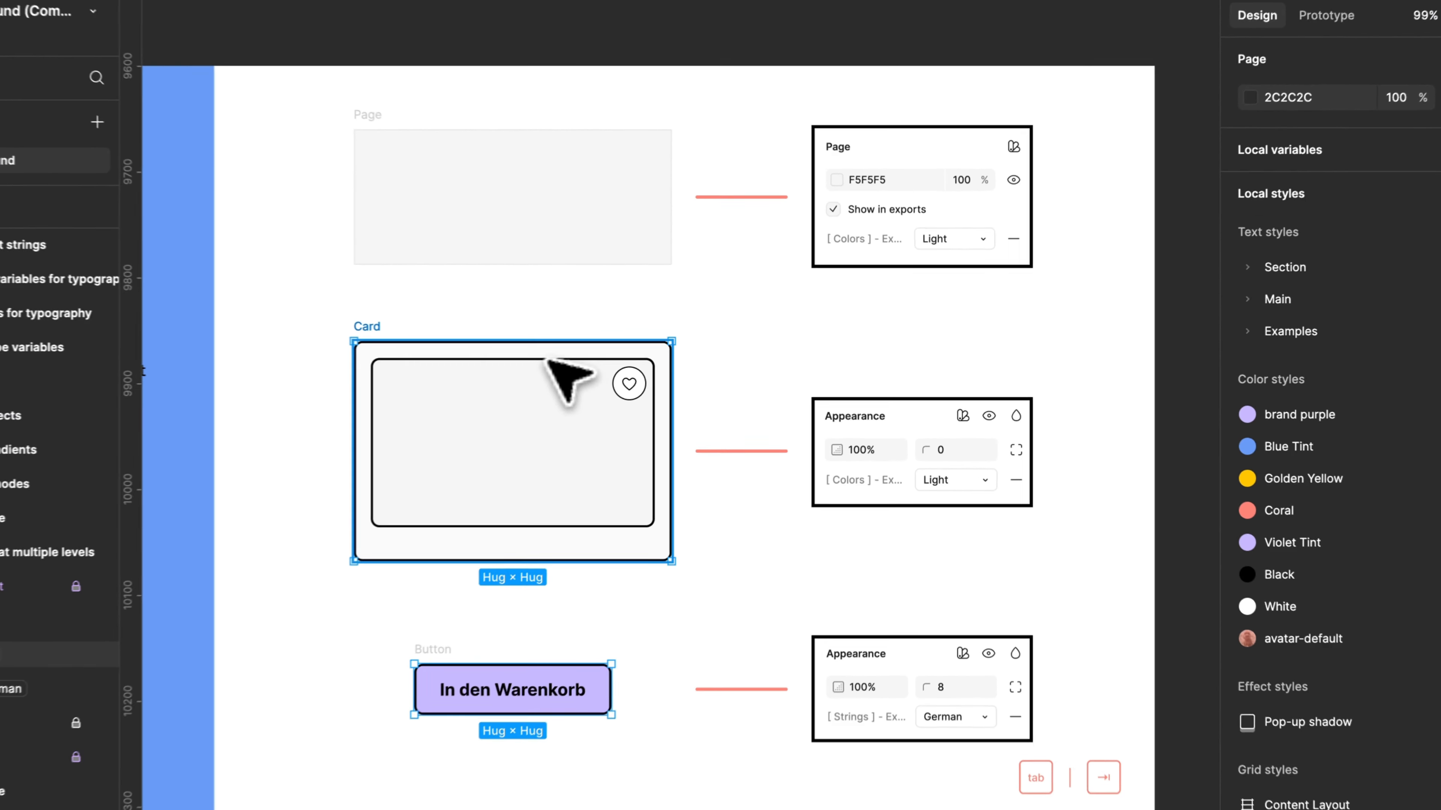
Compare the Dark and Light modes of [ Colors ] - Example on the Card frame, and leave it set to Dark.
click(632, 373)
click(1384, 445)
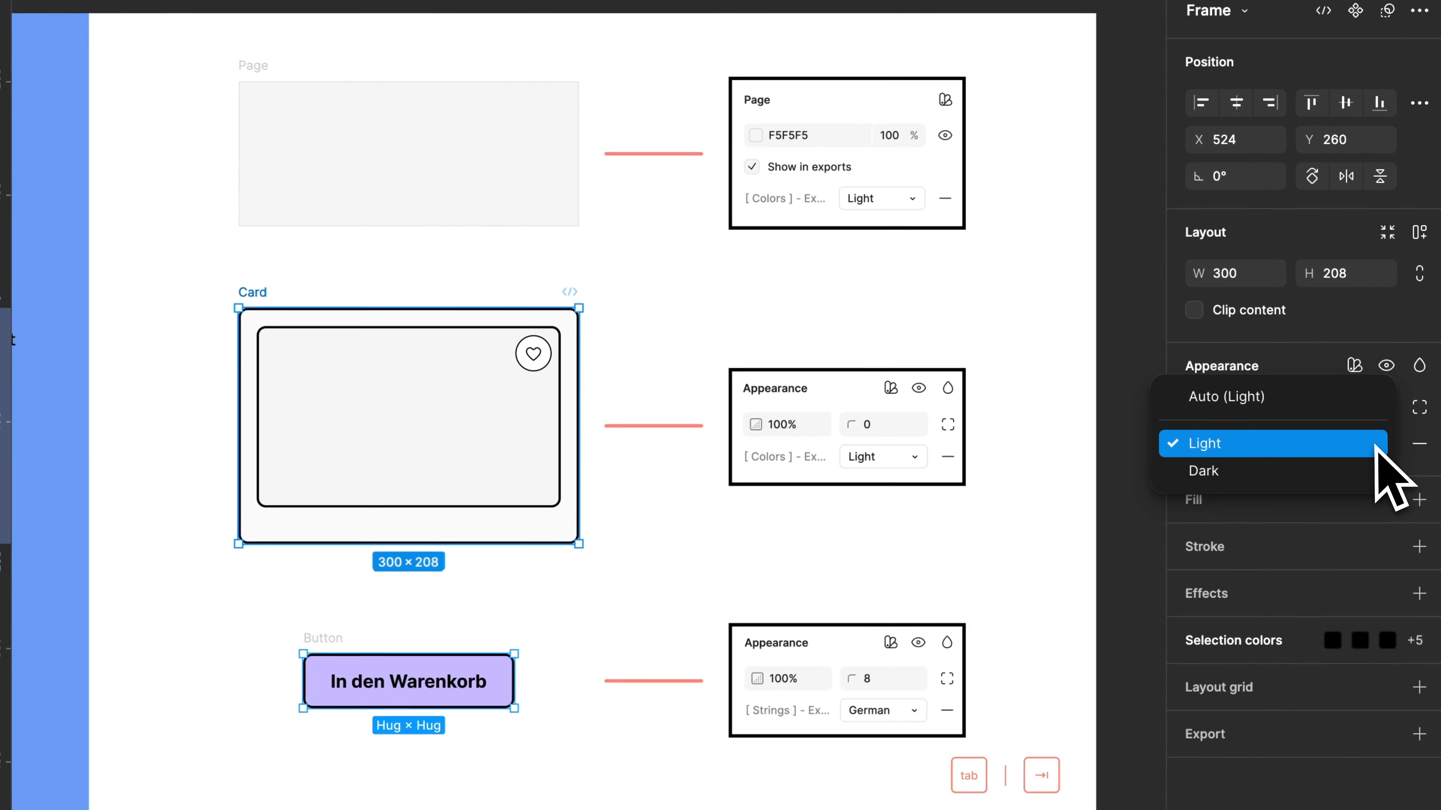
click(1387, 470)
click(1382, 446)
click(1362, 427)
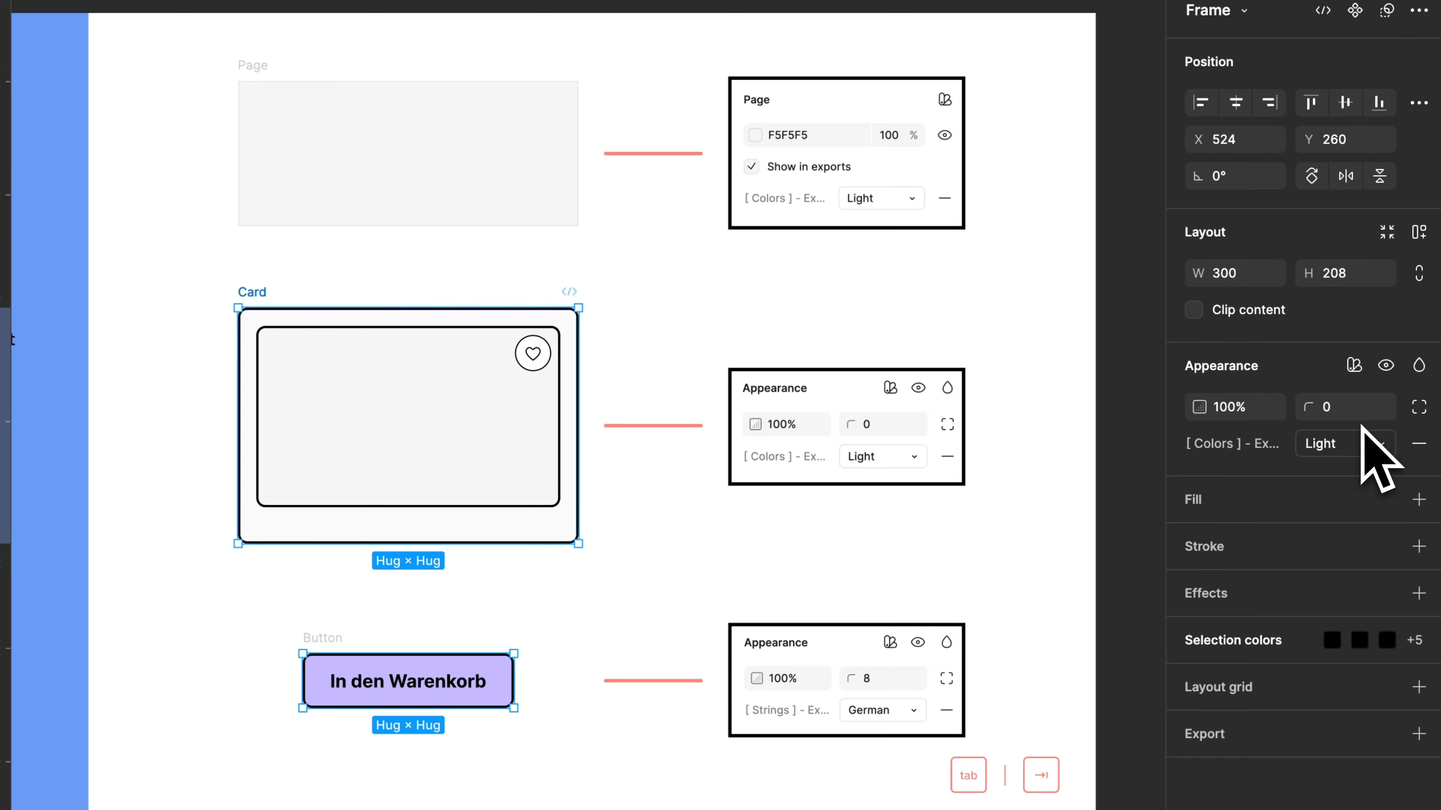
click(1361, 452)
click(1373, 471)
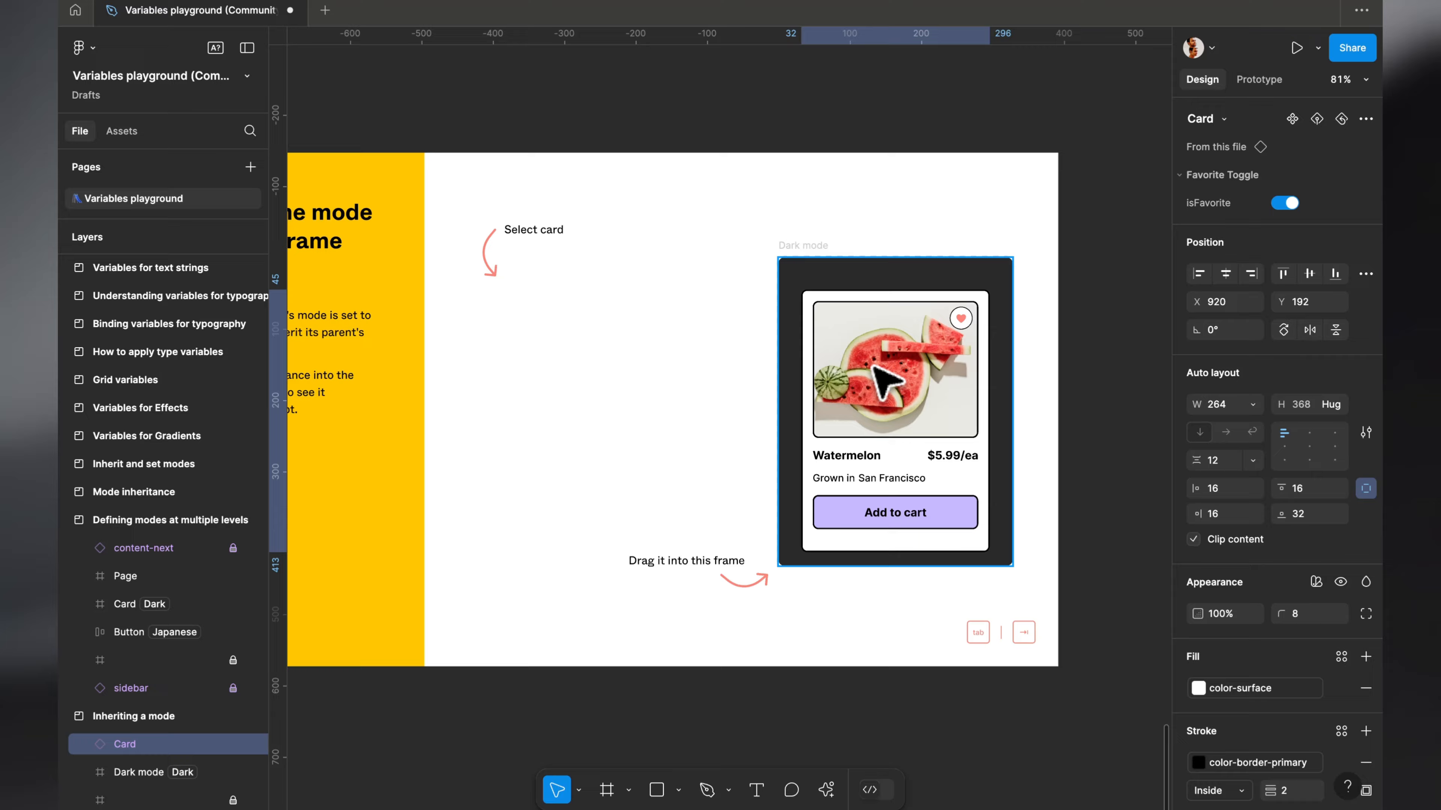
Try placing the Watermelon card inside the Dark mode frame of the Inheriting a mode section.
drag(868, 364, 870, 366)
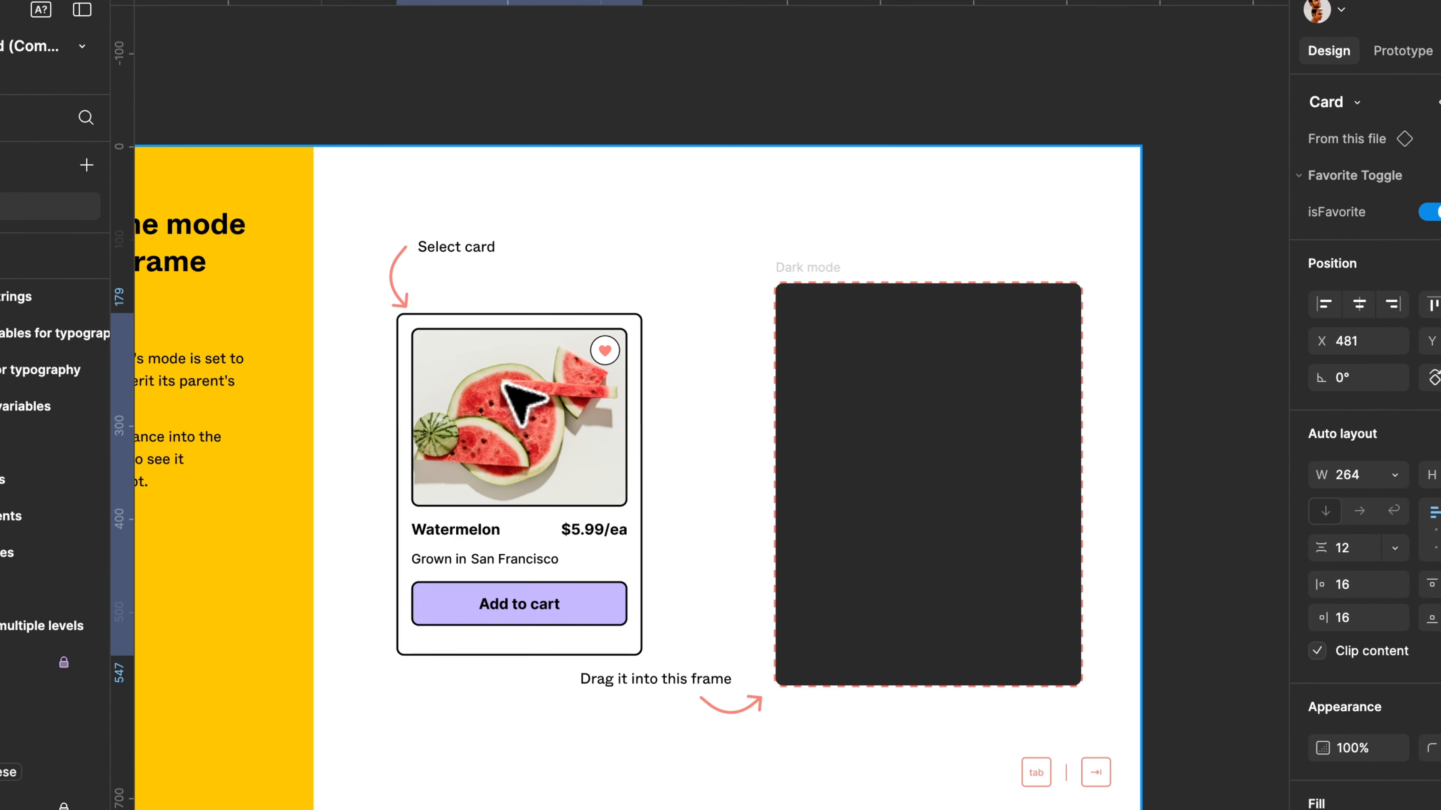
Go to the next section and set the Product cards frame's [ Strings ] - Example mode to German.
key(n)
click(511, 317)
click(1354, 443)
mouse_move(1328, 604)
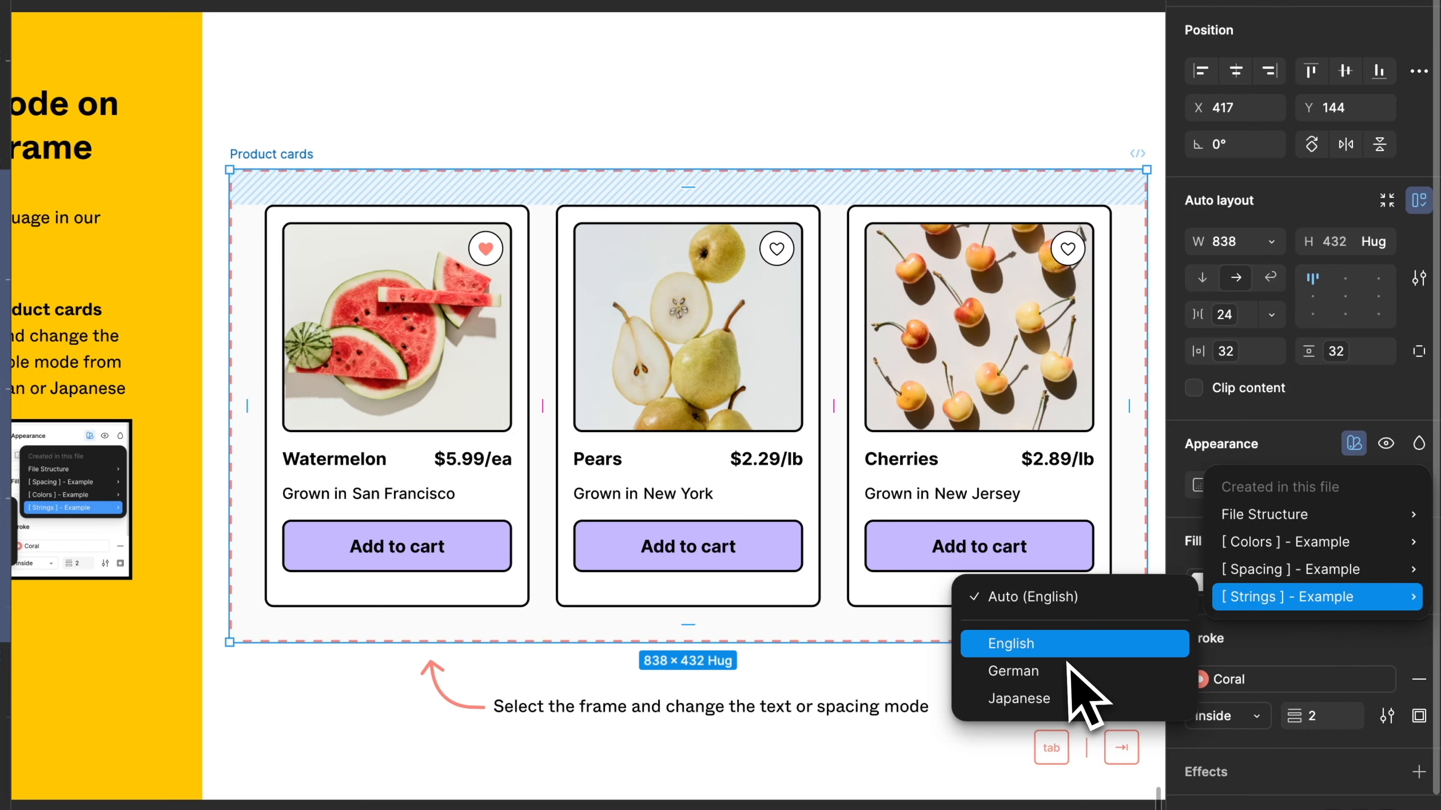
click(1063, 670)
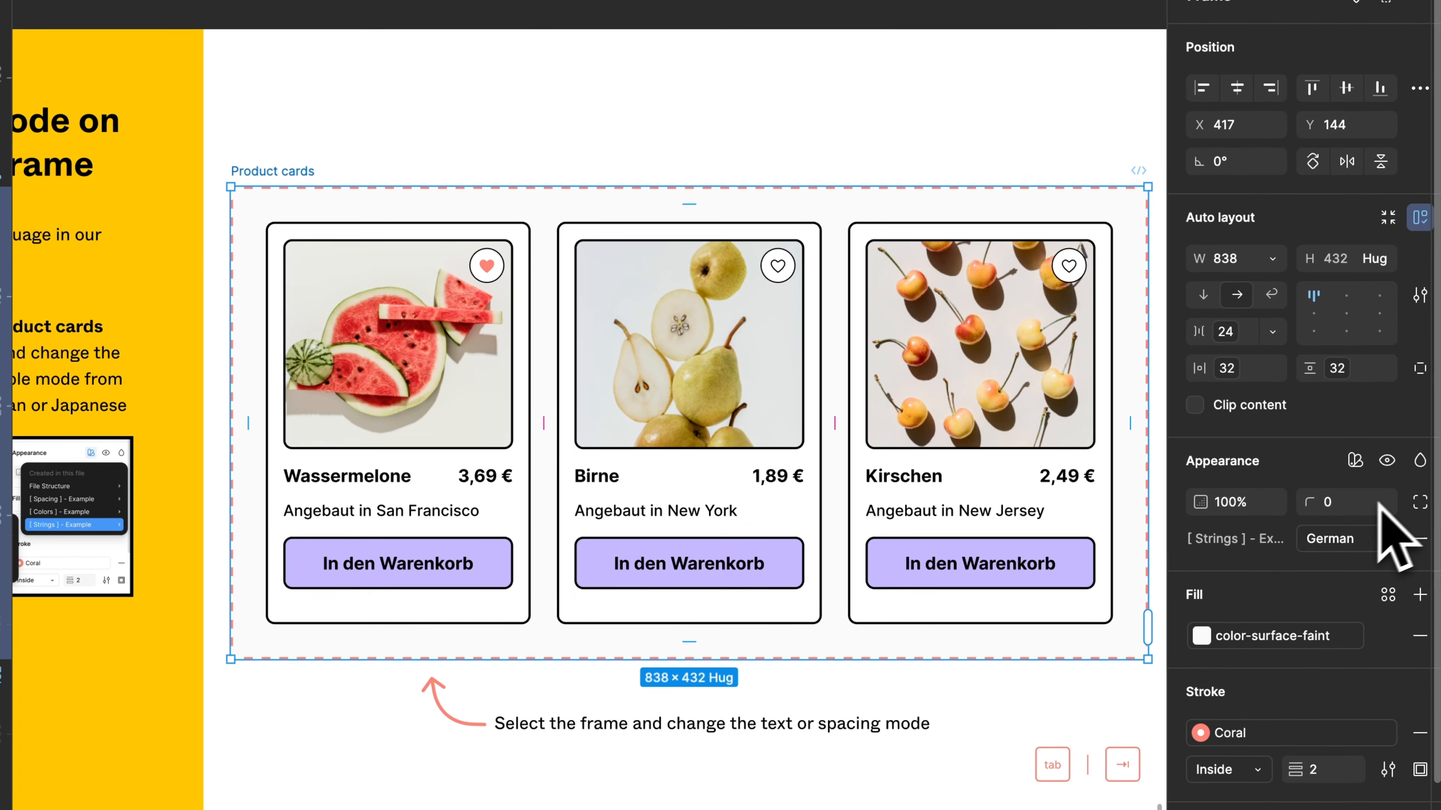
Set the Product cards frame's [ Colors ] - Example mode to Dark and its [ Spacing ] - Example mode to Condensed.
click(1354, 443)
mouse_move(1358, 514)
mouse_move(1349, 561)
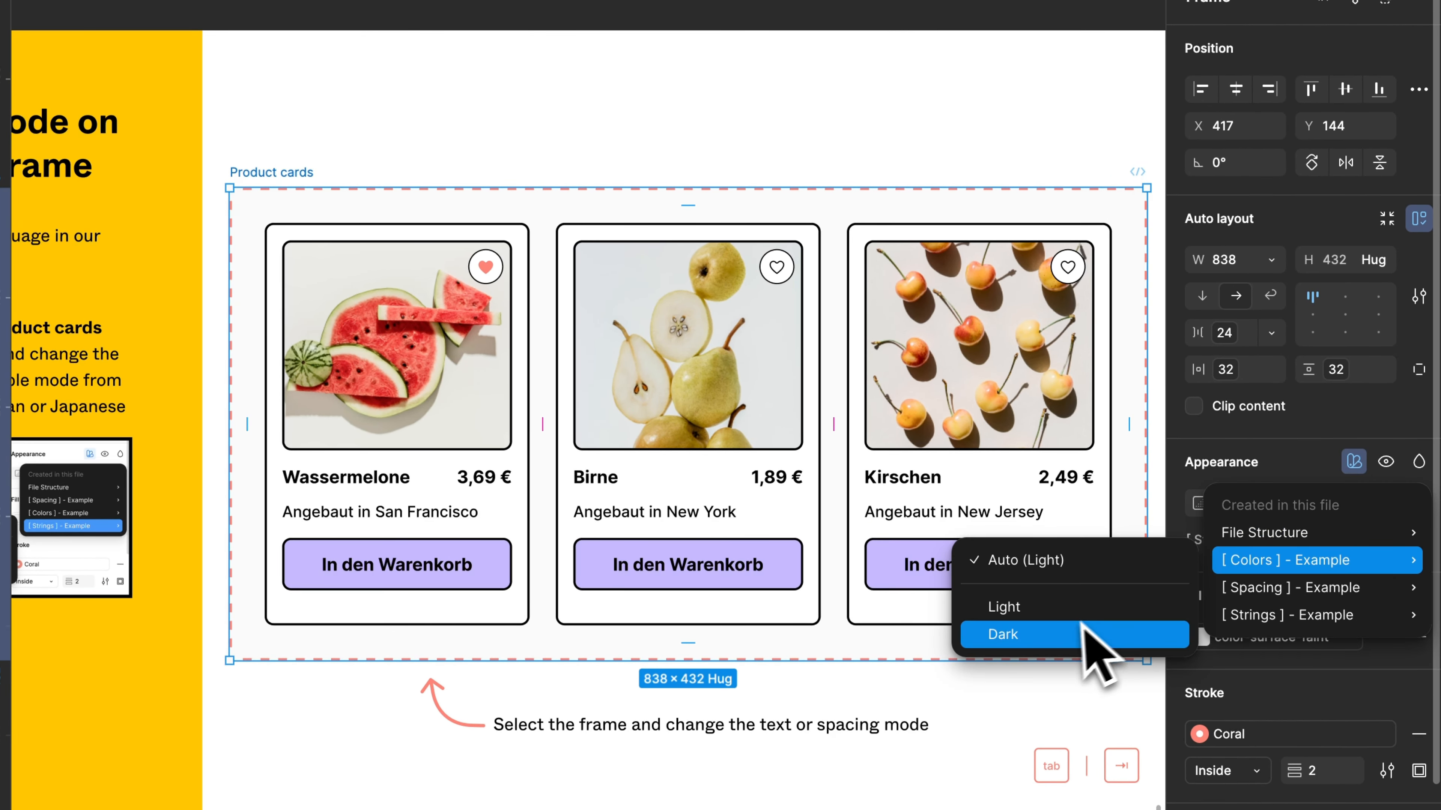
click(1013, 635)
click(1353, 461)
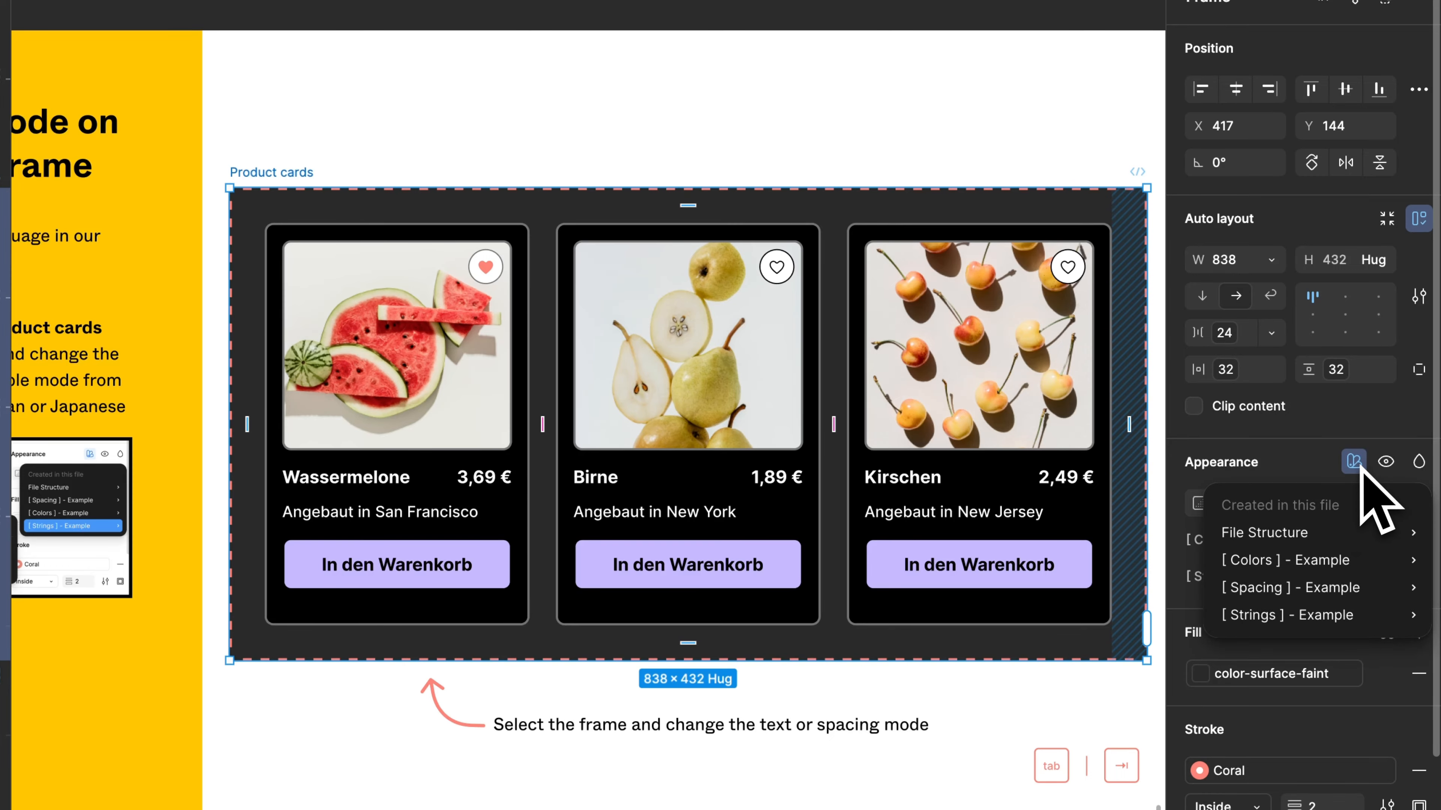
mouse_move(1248, 616)
mouse_move(1225, 587)
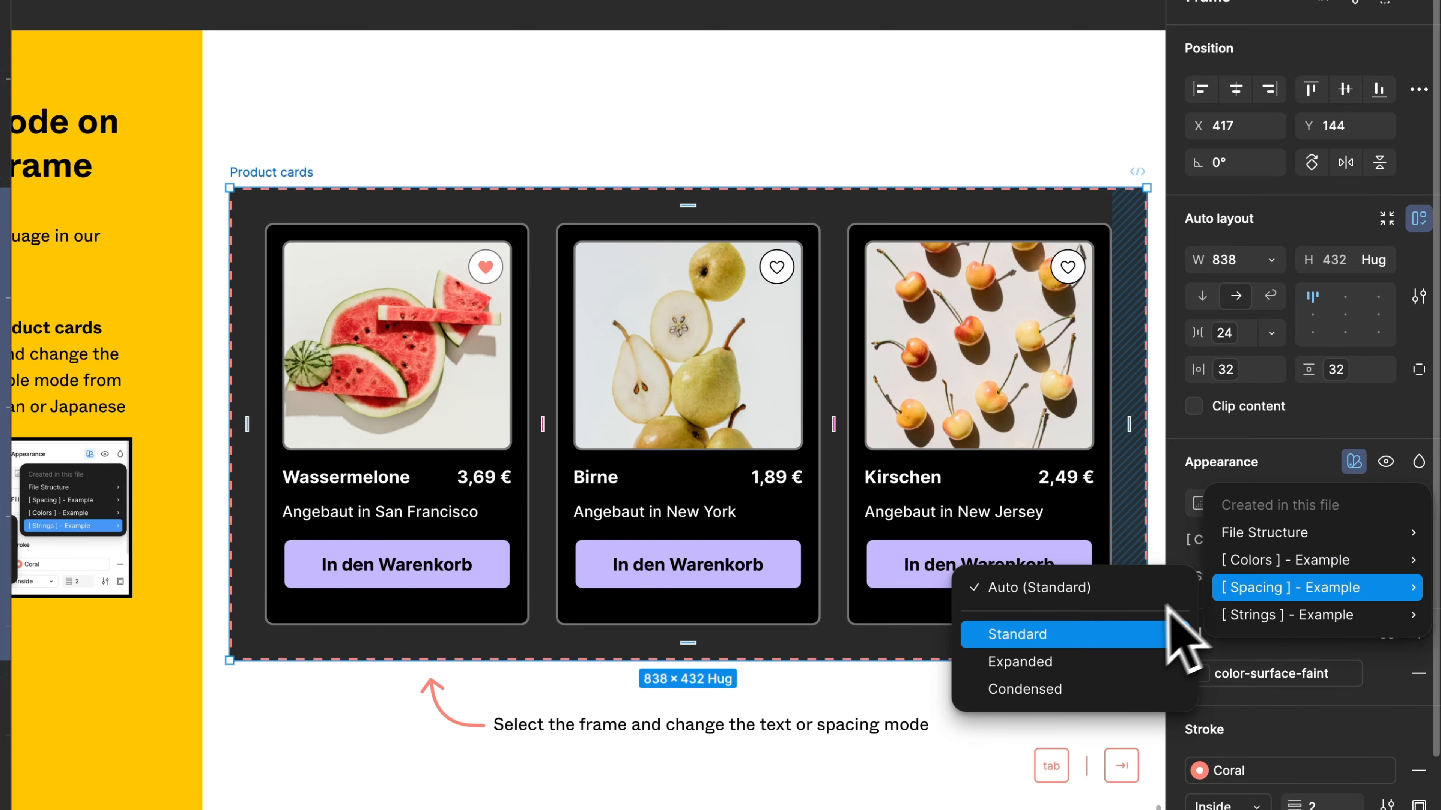
click(1090, 687)
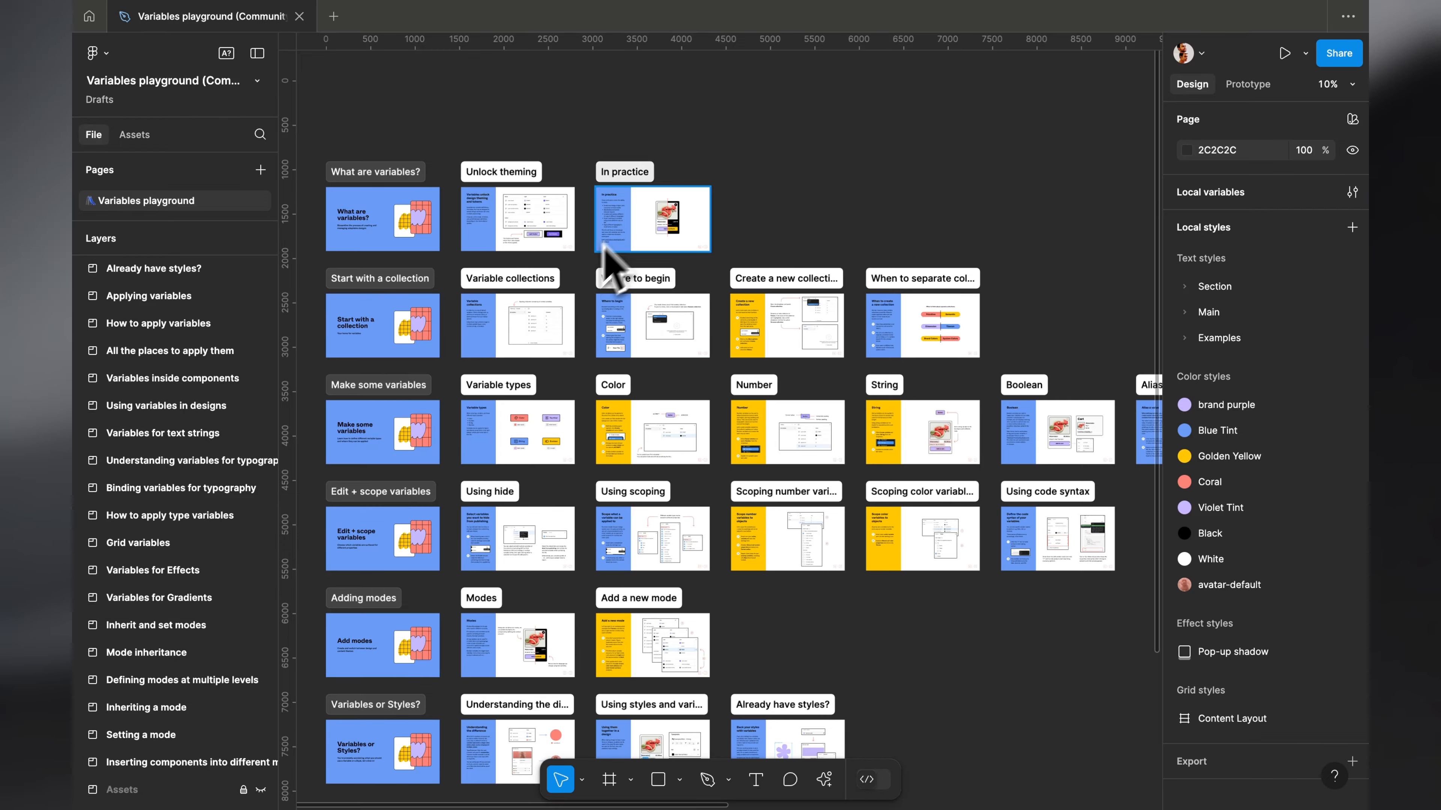
Bring all the page's sections into view and look over the local variables of the [ Colors ] - Example collection.
key(shift+2)
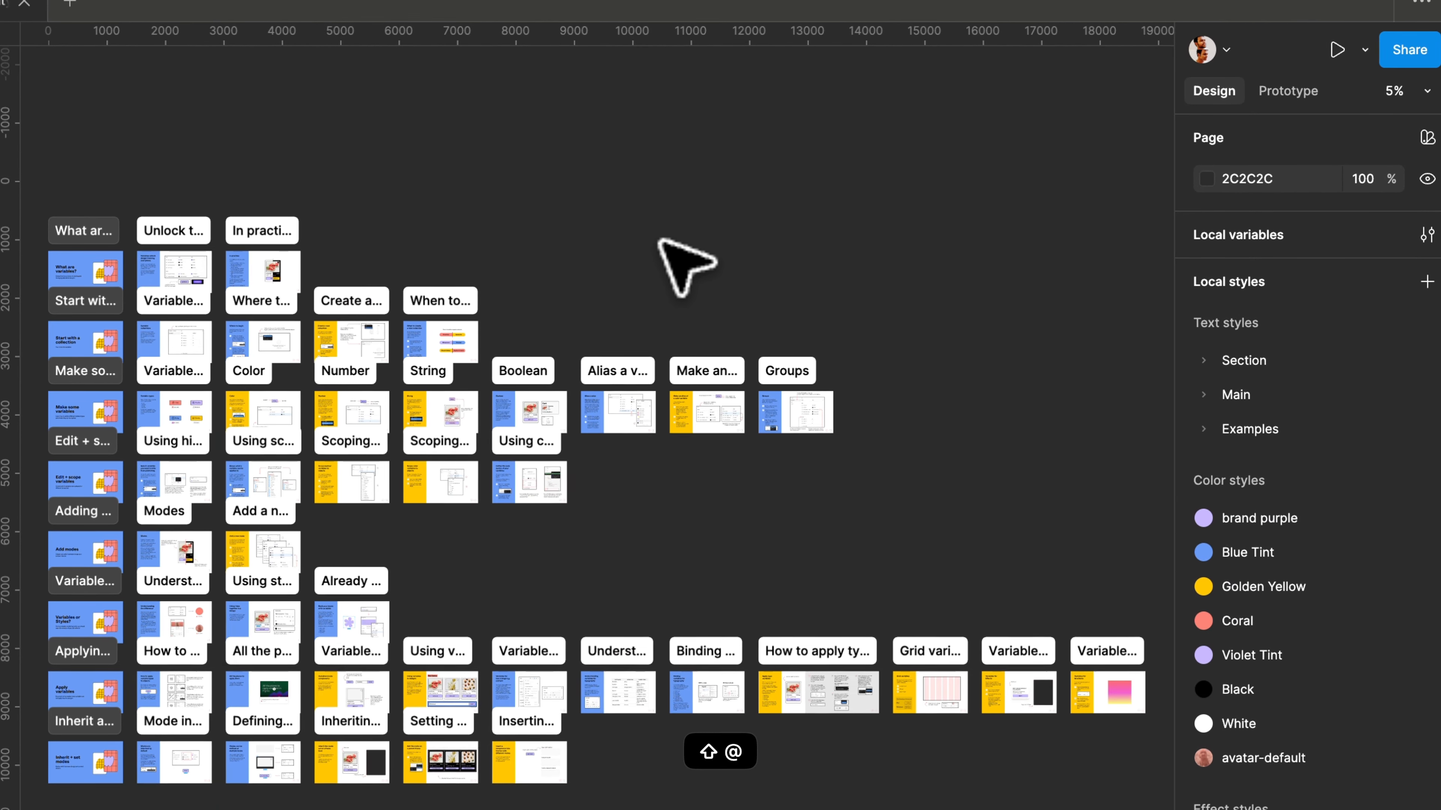
click(1420, 247)
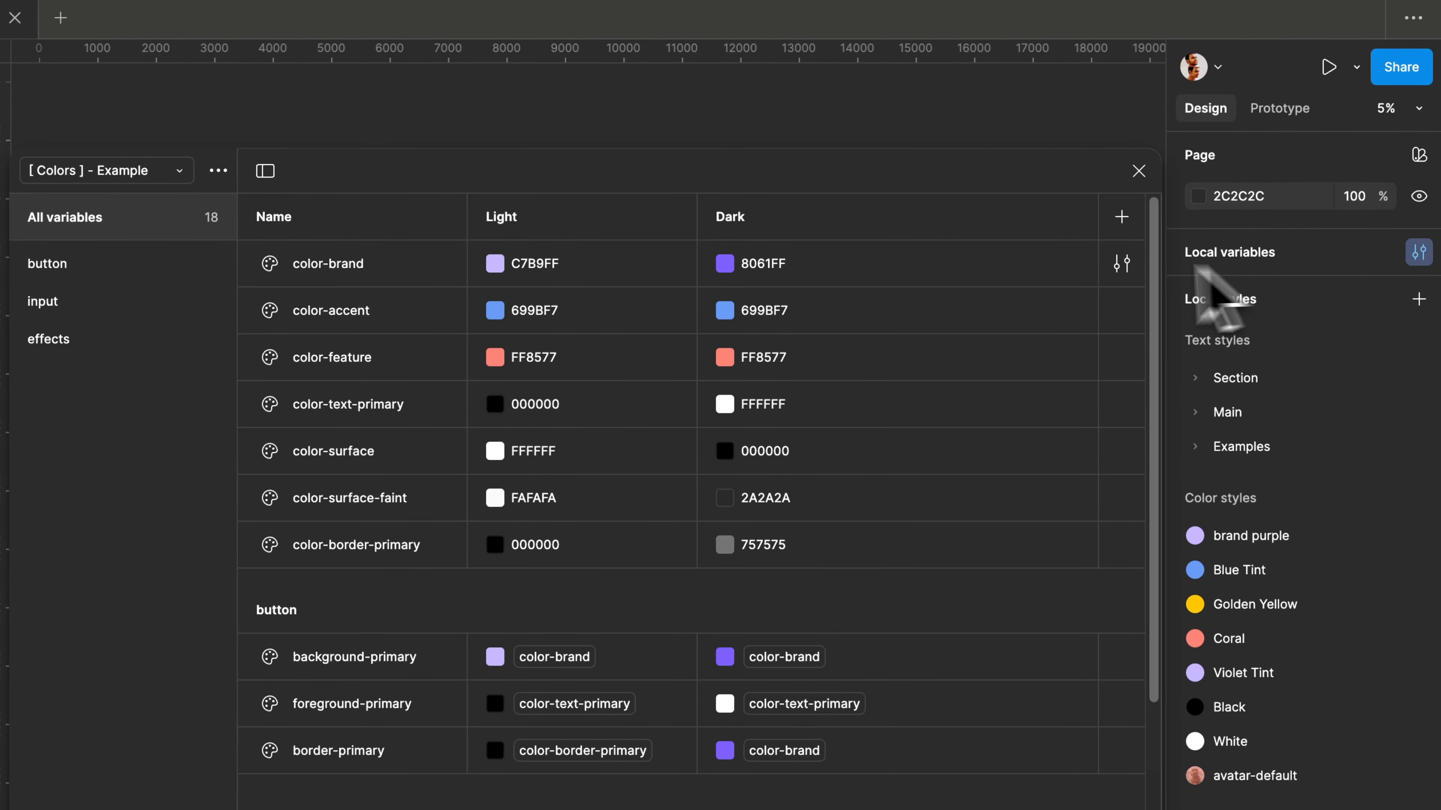
click(1135, 165)
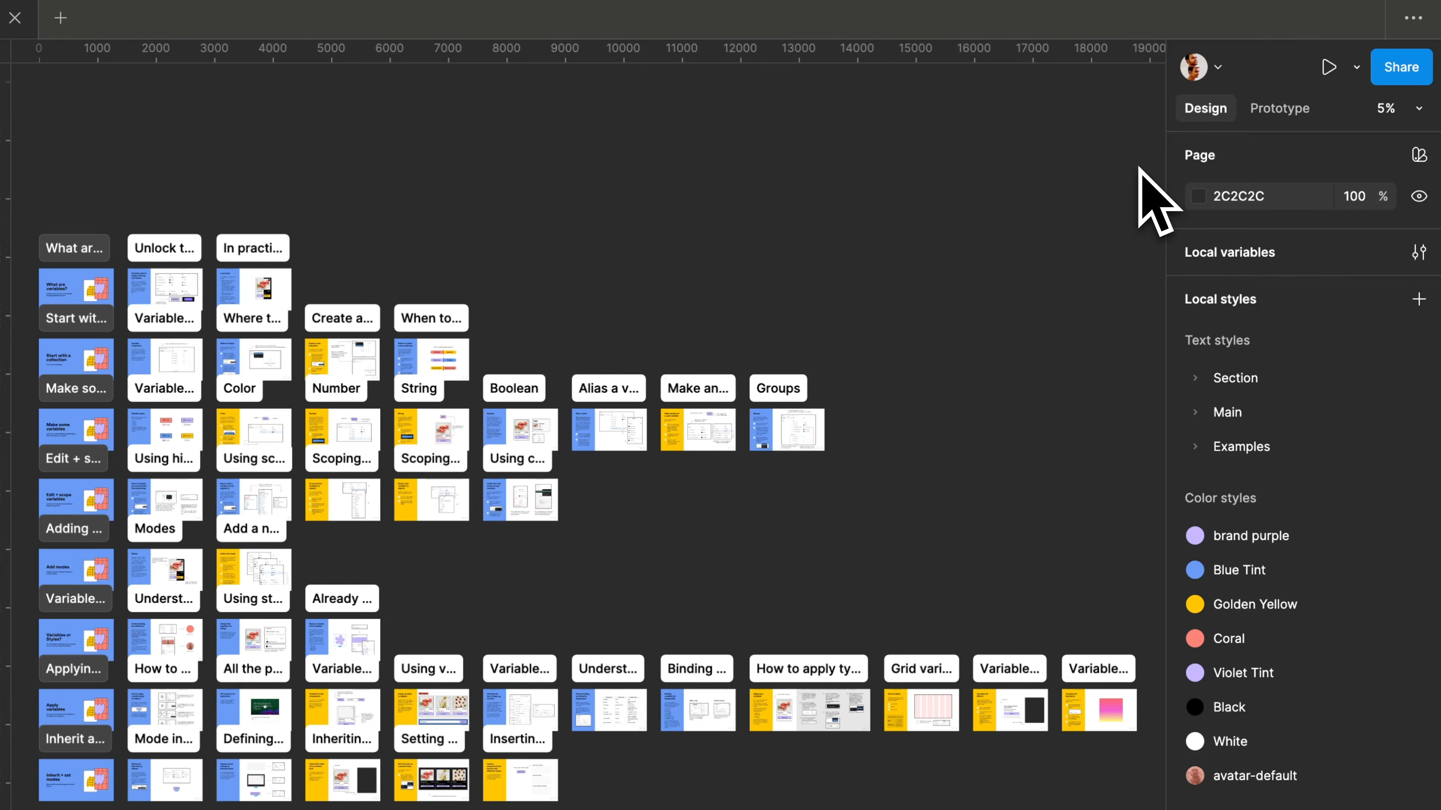